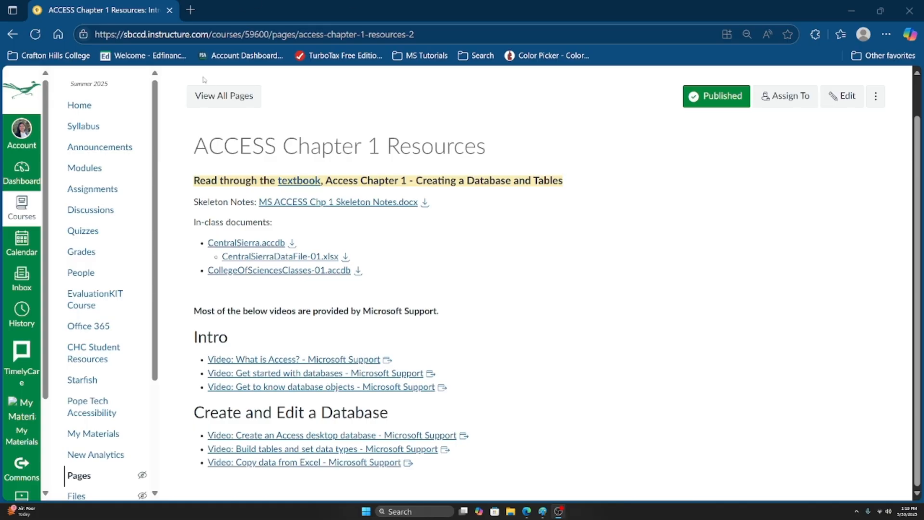
drag(194, 144, 279, 144)
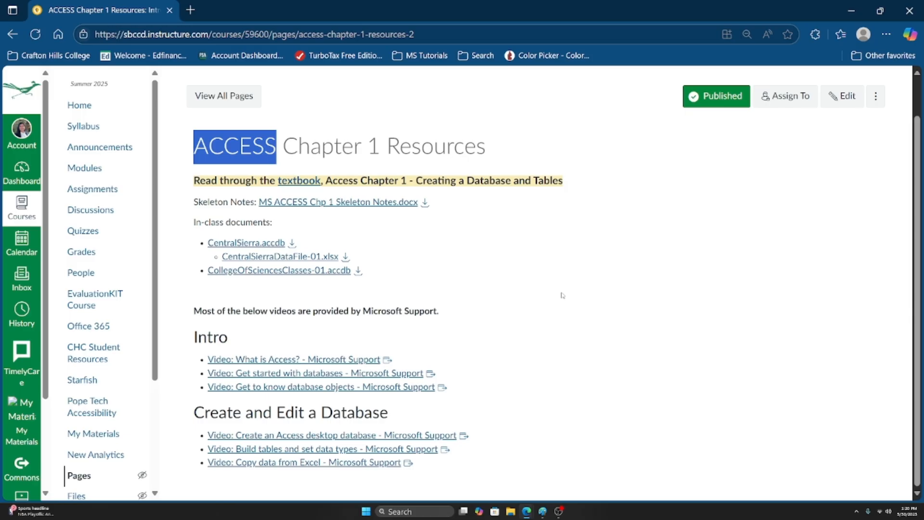
click(534, 294)
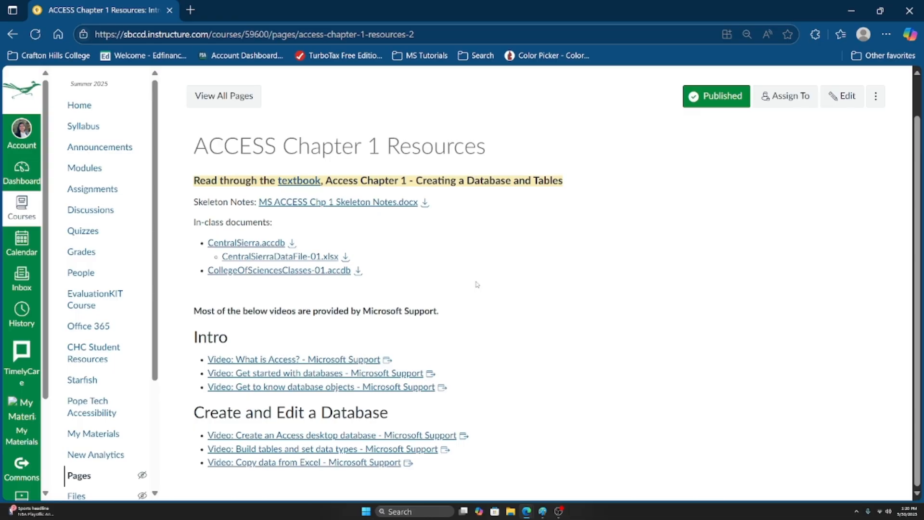
Switch to Paint and handwrite "DBMS" in black beside the Databases heading.
click(543, 511)
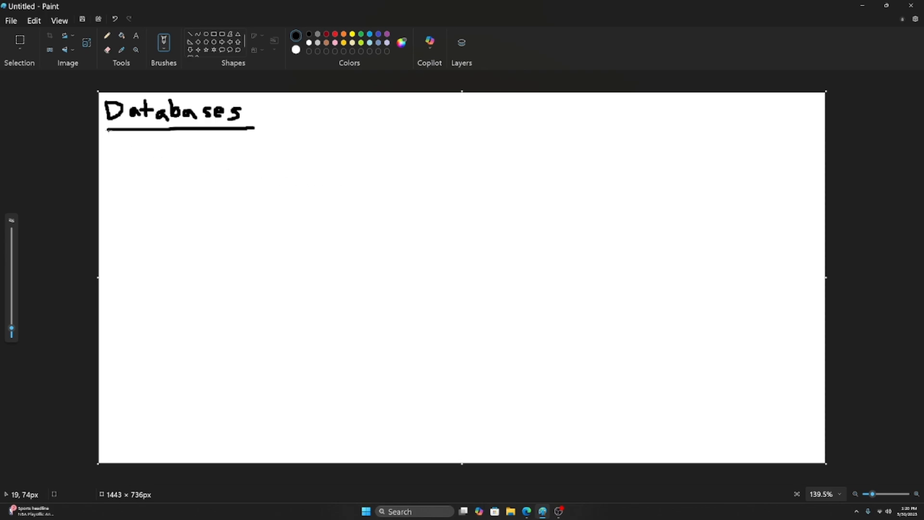
mouse_move(358, 101)
mouse_down()
mouse_move(363, 117)
mouse_move(375, 111)
mouse_move(361, 99)
mouse_move(383, 106)
mouse_move(383, 119)
mouse_move(383, 100)
mouse_move(416, 108)
mouse_move(428, 122)
mouse_up()
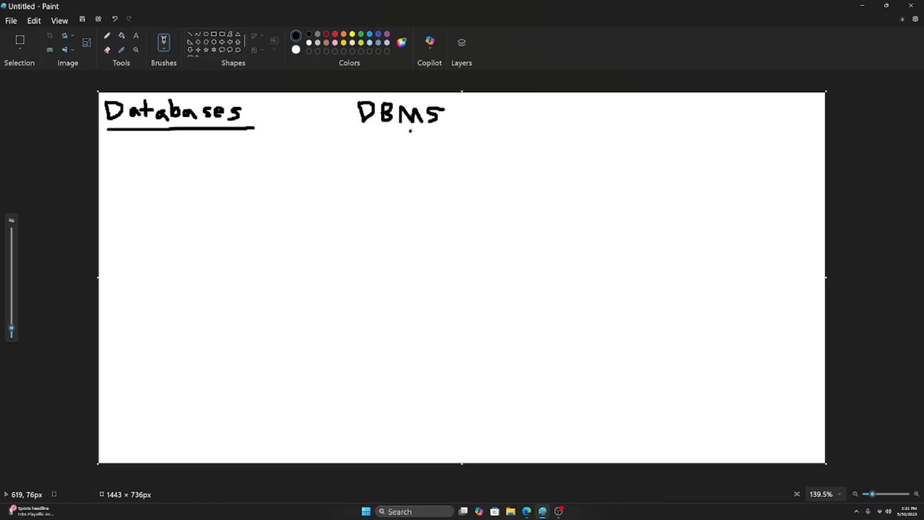
Handwrite "Tables" in black below the underlined Databases heading.
click(269, 137)
mouse_move(126, 167)
mouse_down()
mouse_move(135, 189)
mouse_move(119, 166)
mouse_move(140, 165)
mouse_move(147, 182)
mouse_move(163, 186)
mouse_up()
mouse_move(167, 165)
mouse_down()
mouse_move(168, 185)
mouse_move(198, 180)
mouse_move(190, 181)
mouse_up()
drag(223, 171, 206, 187)
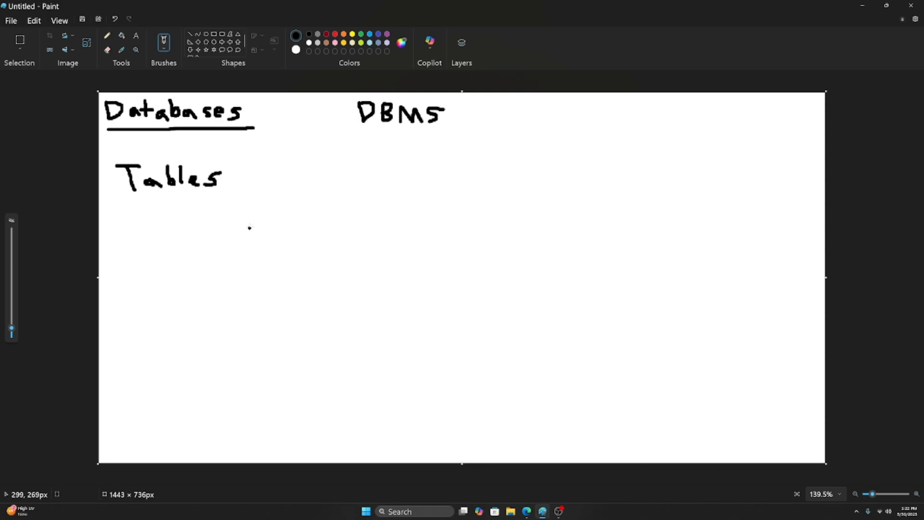
Draw a wide black rectangle below the Tables heading as the outline of a sample table.
mouse_move(253, 210)
mouse_down()
mouse_move(246, 284)
mouse_move(411, 337)
mouse_move(711, 337)
mouse_up()
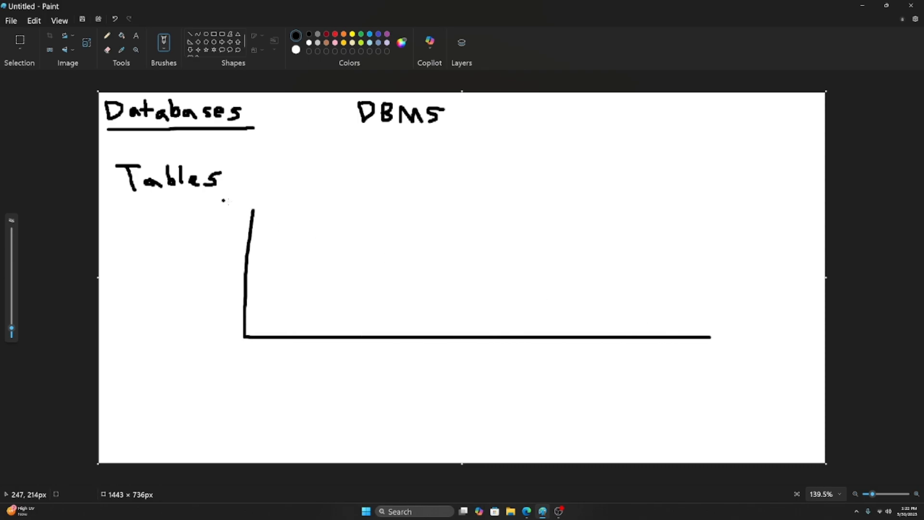
mouse_move(254, 208)
mouse_down()
mouse_move(711, 210)
mouse_move(712, 338)
mouse_up()
click(379, 271)
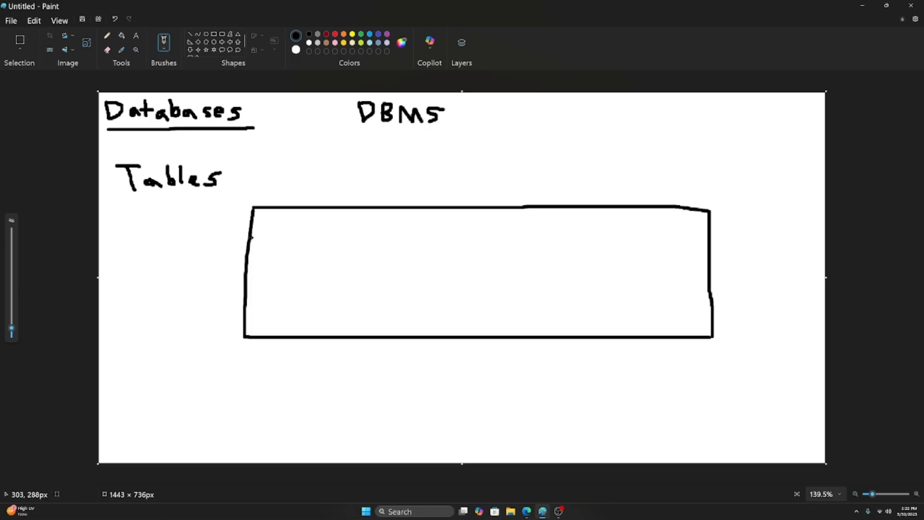
Draw two horizontal black lines across the rectangle to divide it into three rows, redoing the lower line straighter.
drag(251, 237, 706, 243)
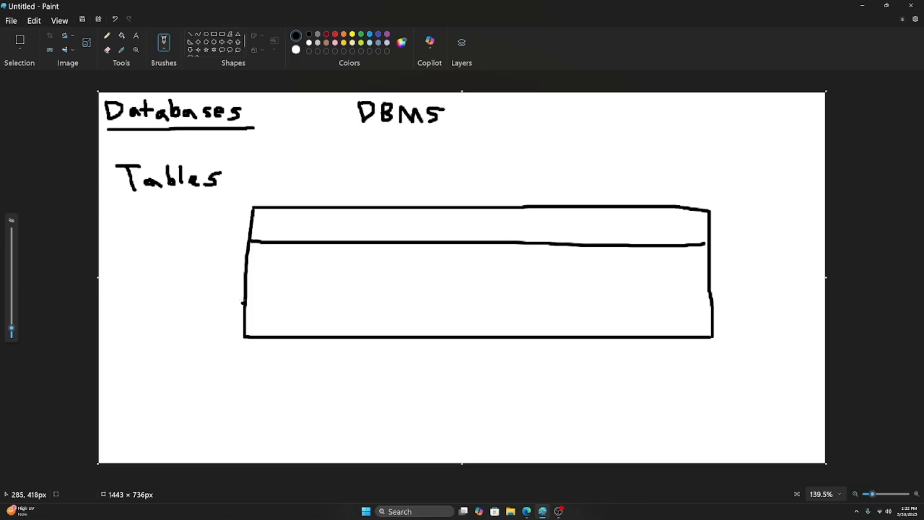
drag(247, 289, 695, 295)
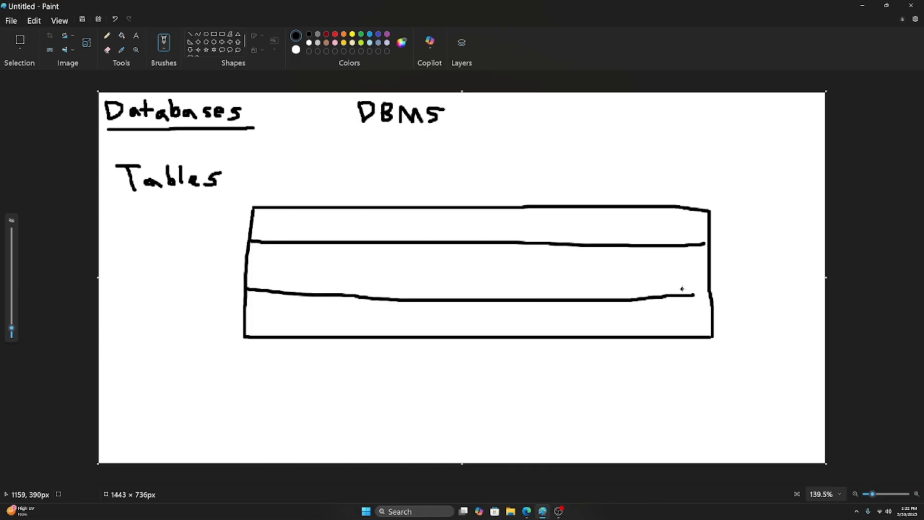
key(ctrl+z)
drag(246, 289, 721, 289)
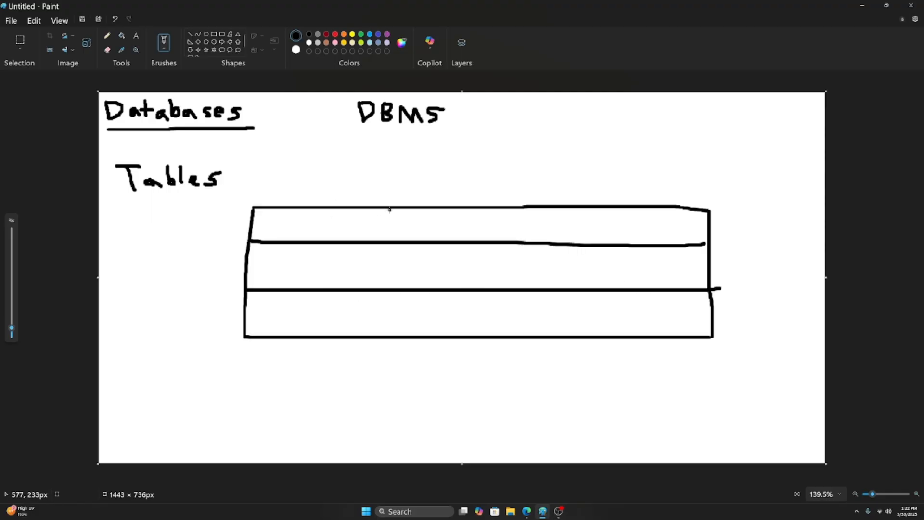
Draw two vertical black lines through the rectangle to divide it into three columns.
drag(389, 207, 381, 337)
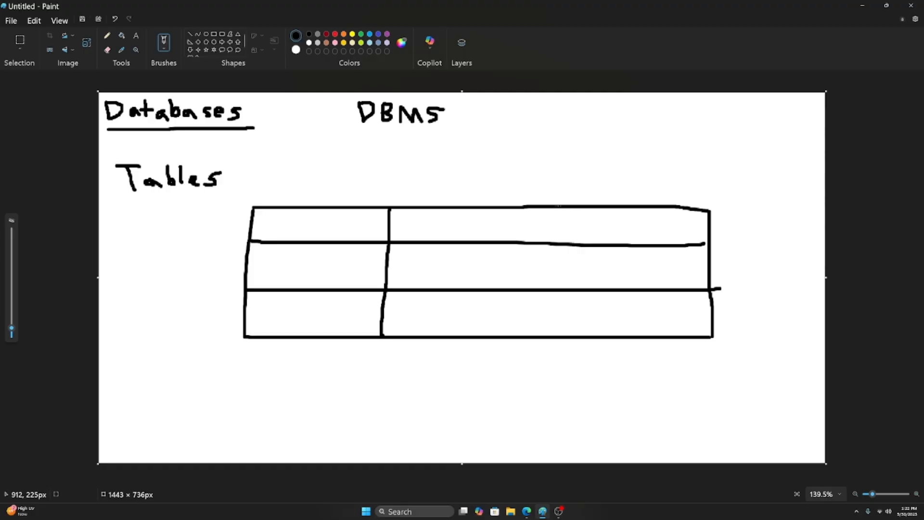
drag(559, 205, 557, 339)
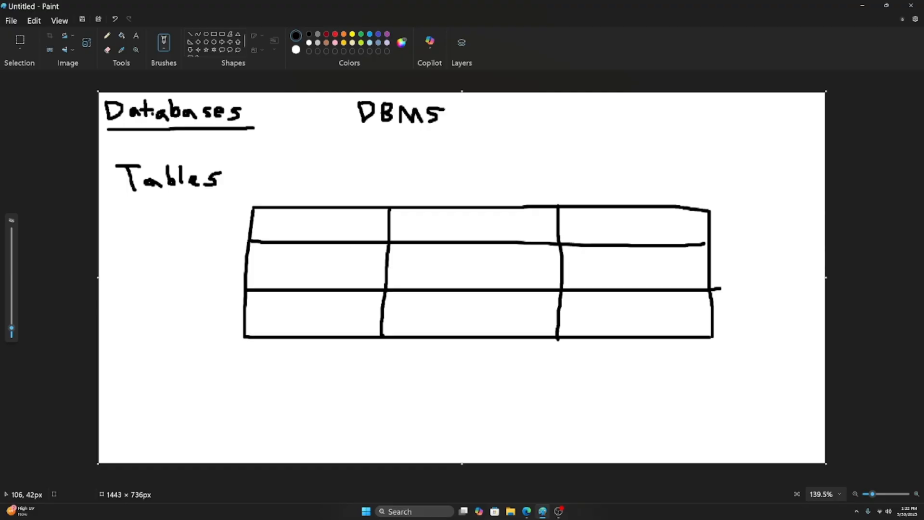
click(219, 182)
key(ctrl+z)
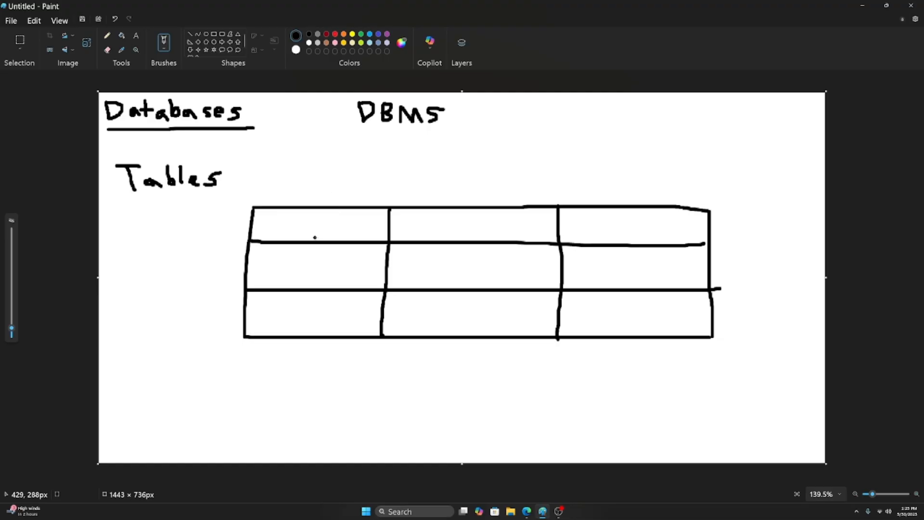
Trace the two column dividers in red and handwrite "Fields" in red above the table.
click(335, 34)
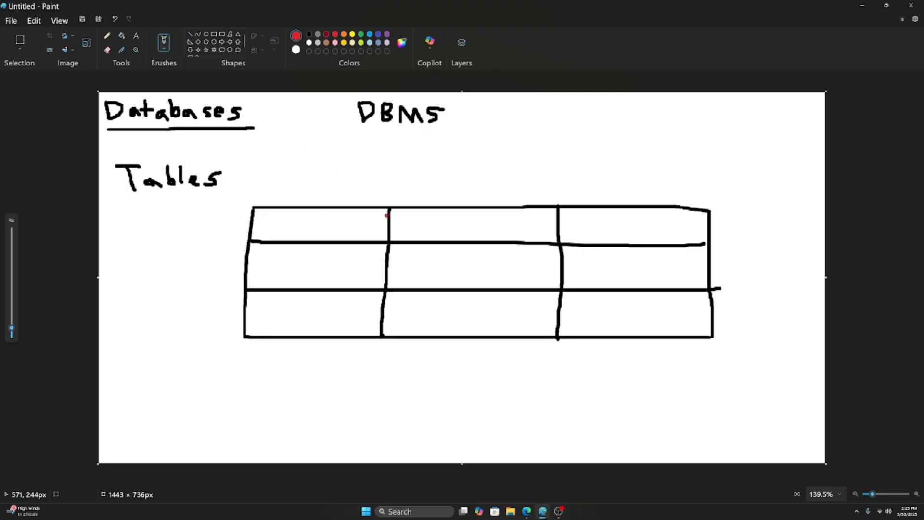
drag(388, 209, 383, 335)
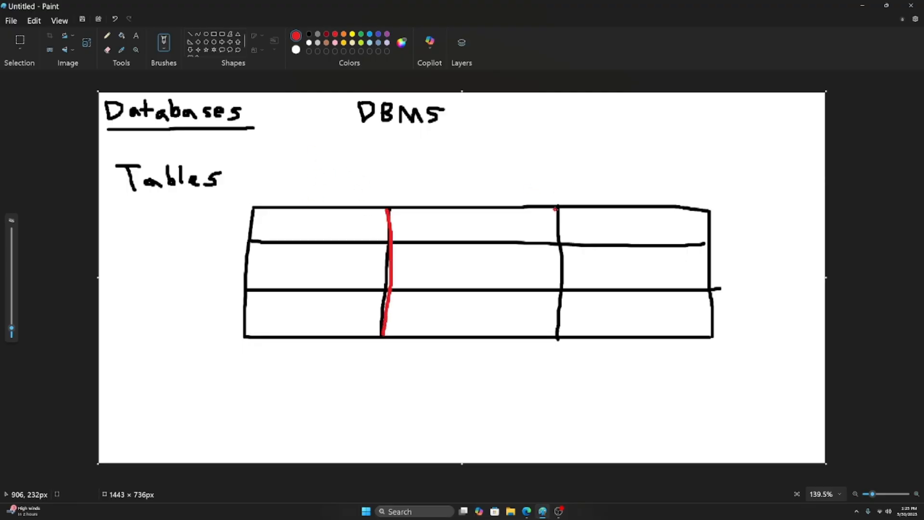
drag(557, 208, 561, 336)
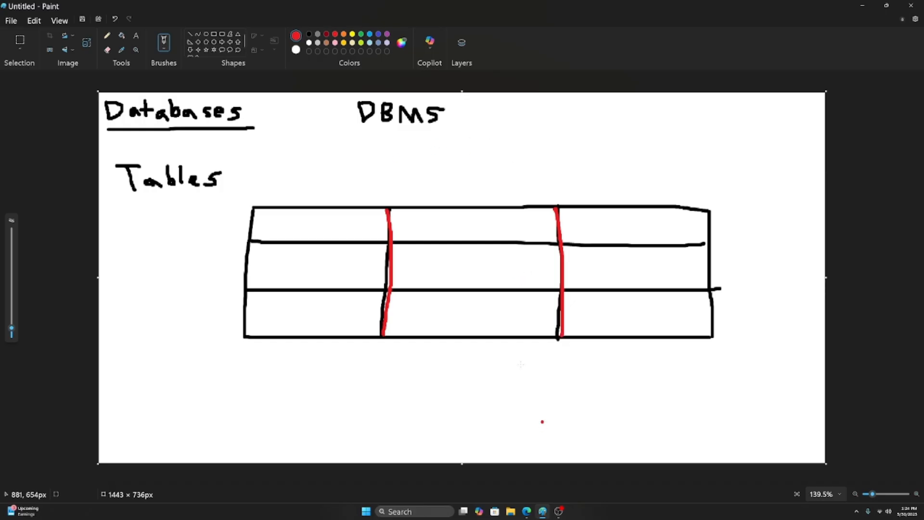
mouse_move(392, 157)
mouse_down()
mouse_move(393, 175)
mouse_move(399, 156)
mouse_move(410, 156)
mouse_move(415, 175)
mouse_move(434, 168)
mouse_move(446, 181)
mouse_up()
click(416, 159)
mouse_move(456, 170)
mouse_down()
mouse_move(464, 177)
mouse_move(474, 165)
mouse_move(480, 171)
mouse_move(468, 177)
mouse_up()
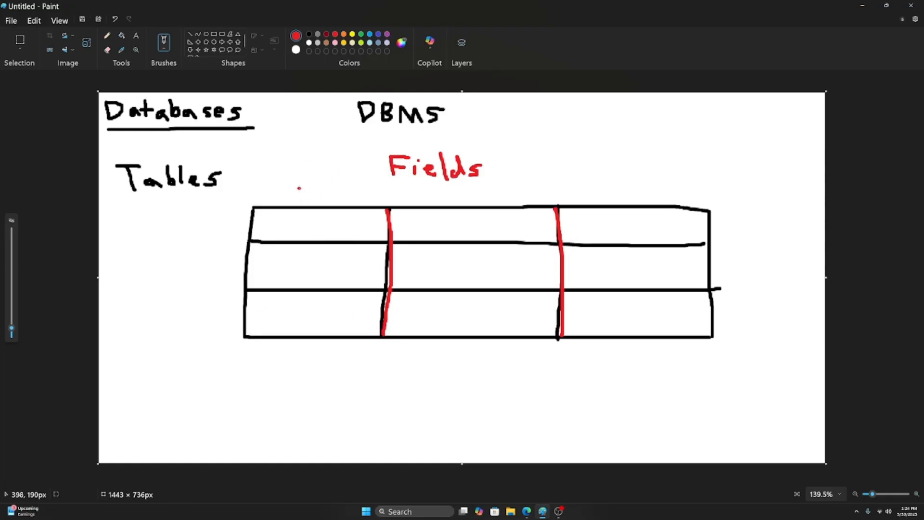
Label the three columns FN, LN and SID in red and add "= Cols" after Fields.
mouse_move(286, 188)
mouse_down()
mouse_move(288, 198)
mouse_move(317, 186)
mouse_up()
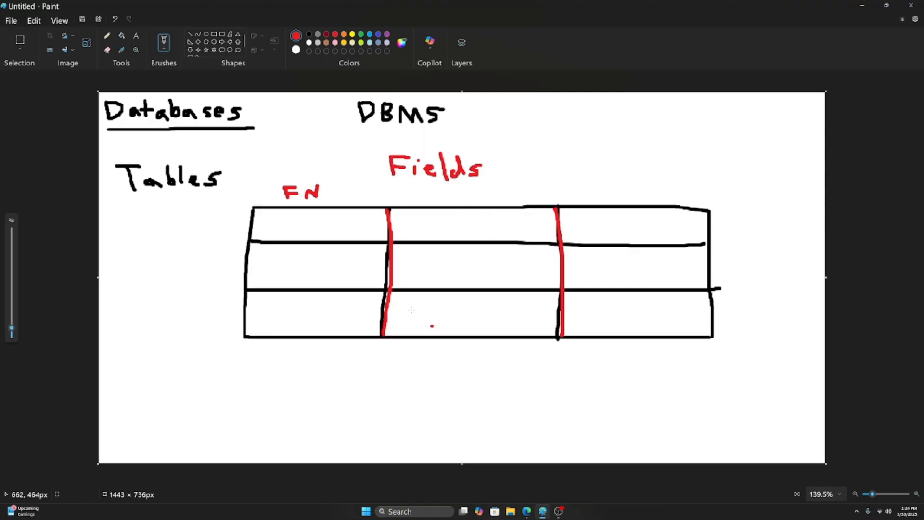
mouse_move(440, 188)
mouse_down()
mouse_move(440, 198)
mouse_move(470, 188)
mouse_up()
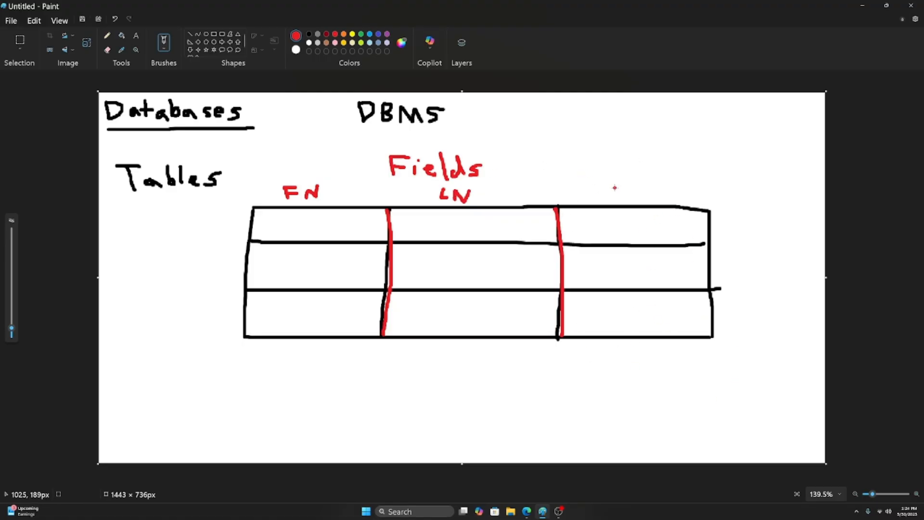
mouse_move(618, 186)
mouse_down()
mouse_move(606, 188)
mouse_move(608, 197)
mouse_move(626, 200)
mouse_move(634, 186)
mouse_move(643, 198)
mouse_up()
drag(642, 199, 643, 186)
mouse_move(509, 164)
mouse_down()
mouse_move(548, 175)
mouse_move(584, 166)
mouse_move(581, 175)
mouse_up()
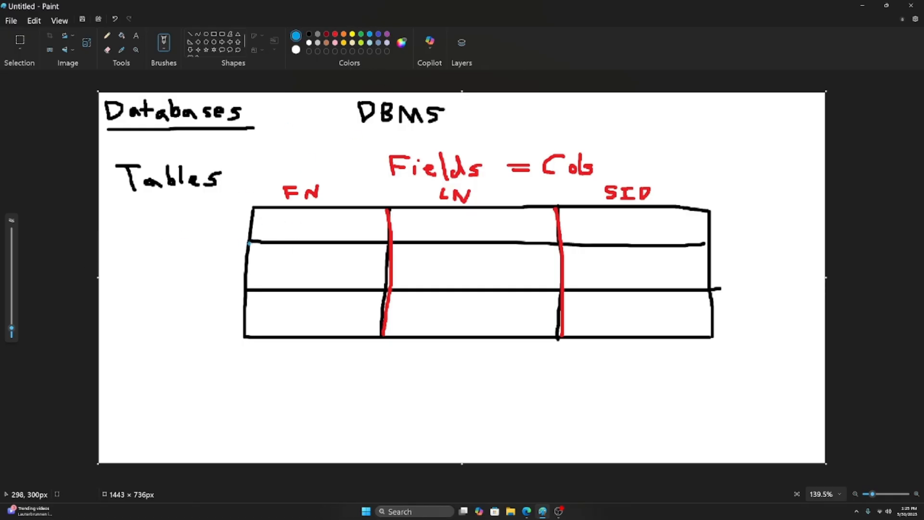
Trace the two row dividers in light blue and handwrite "Records = Rows" in the same colour beside the table.
drag(247, 242, 710, 243)
drag(236, 293, 720, 293)
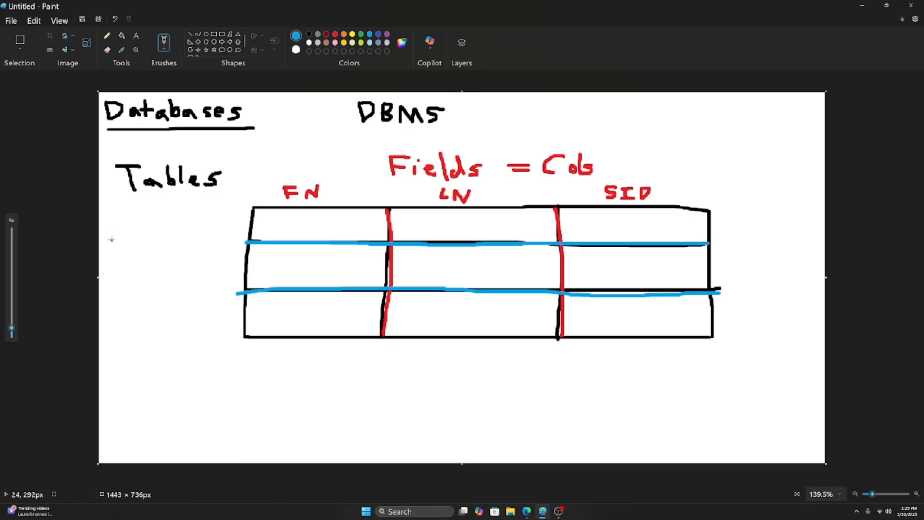
drag(111, 239, 115, 257)
mouse_move(110, 240)
mouse_down()
mouse_move(120, 255)
mouse_move(140, 257)
mouse_up()
mouse_move(150, 244)
mouse_down()
mouse_move(153, 252)
mouse_move(191, 247)
mouse_move(132, 298)
mouse_move(134, 289)
mouse_move(147, 297)
mouse_move(176, 279)
mouse_move(179, 287)
mouse_up()
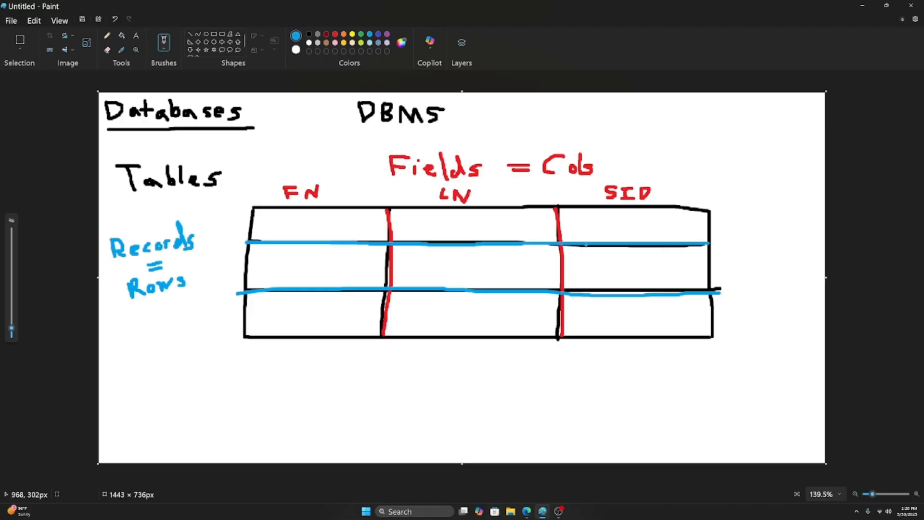
Handwrite a sample first name, last name and student ID in gray in the table's first row.
click(318, 34)
mouse_move(272, 219)
mouse_down()
mouse_move(262, 231)
mouse_move(278, 218)
mouse_move(282, 232)
mouse_move(302, 235)
mouse_move(323, 223)
mouse_move(362, 230)
mouse_up()
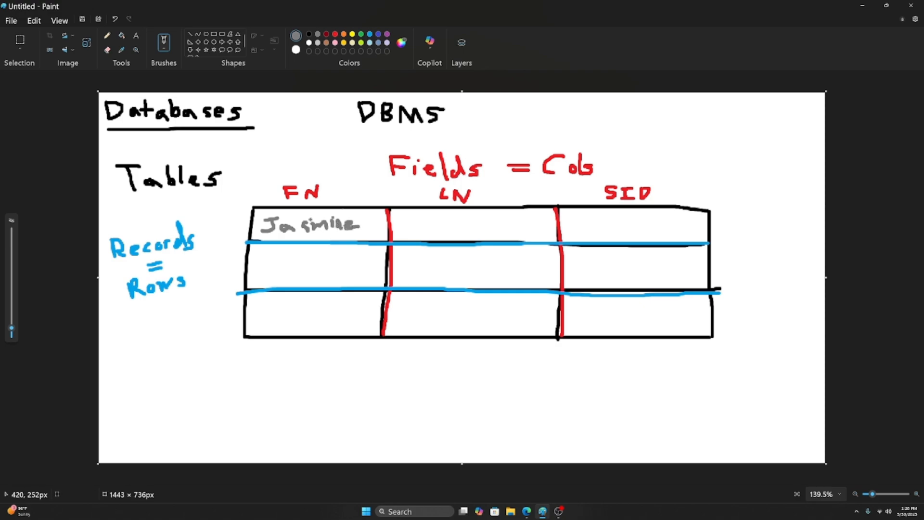
mouse_move(453, 218)
mouse_down()
mouse_move(457, 236)
mouse_move(492, 228)
mouse_up()
click(464, 222)
mouse_move(493, 218)
mouse_down()
mouse_move(493, 232)
mouse_move(508, 231)
mouse_up()
drag(611, 215, 612, 226)
drag(624, 216, 658, 231)
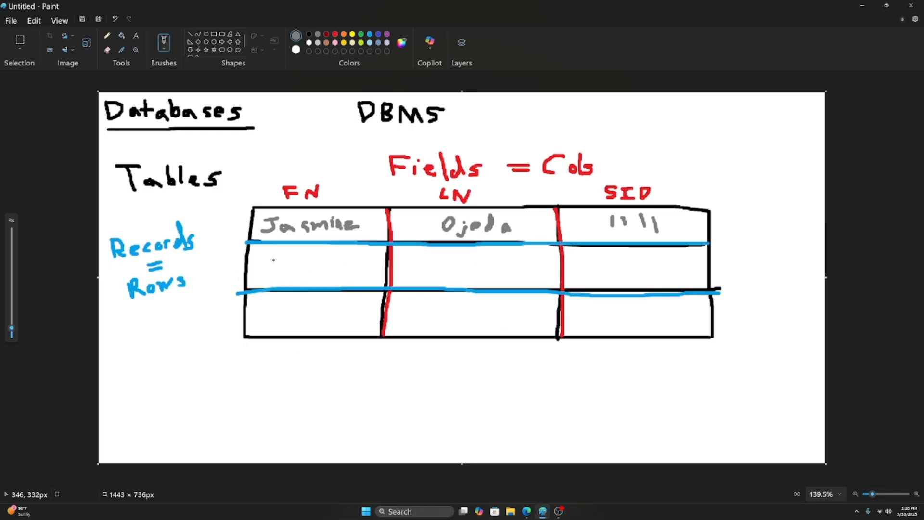
Fill the table's second row in gray with another sample first name, last name and student ID.
drag(271, 259, 319, 275)
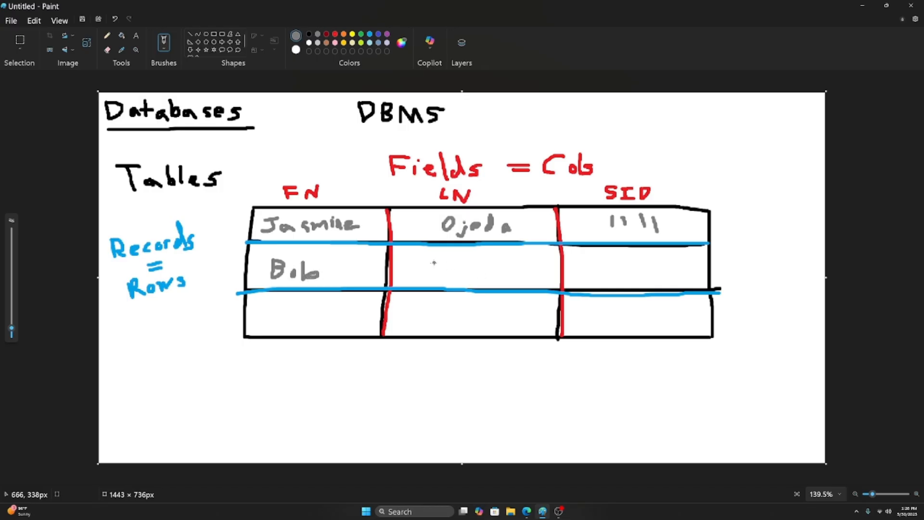
mouse_move(433, 262)
mouse_down()
mouse_move(446, 276)
mouse_move(452, 268)
mouse_move(482, 277)
mouse_up()
drag(475, 263, 525, 275)
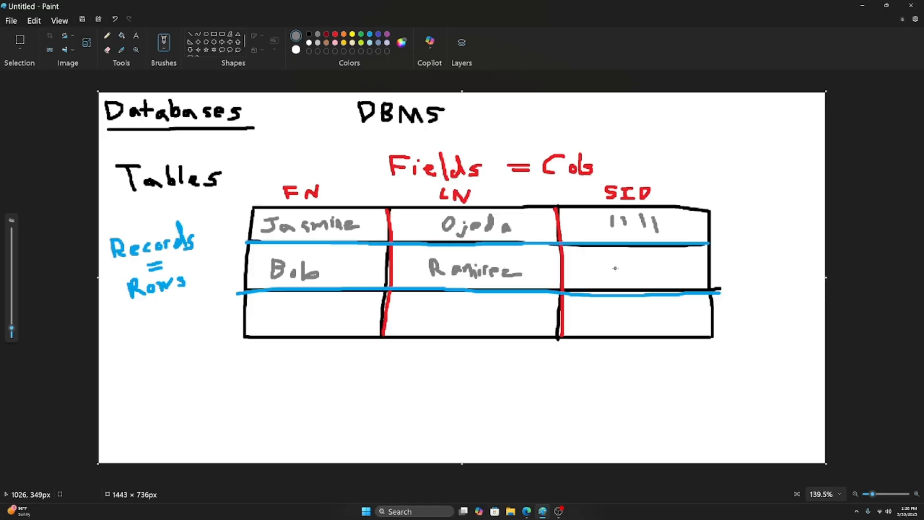
mouse_move(613, 257)
mouse_down()
mouse_move(613, 277)
mouse_move(666, 277)
mouse_move(650, 277)
mouse_up()
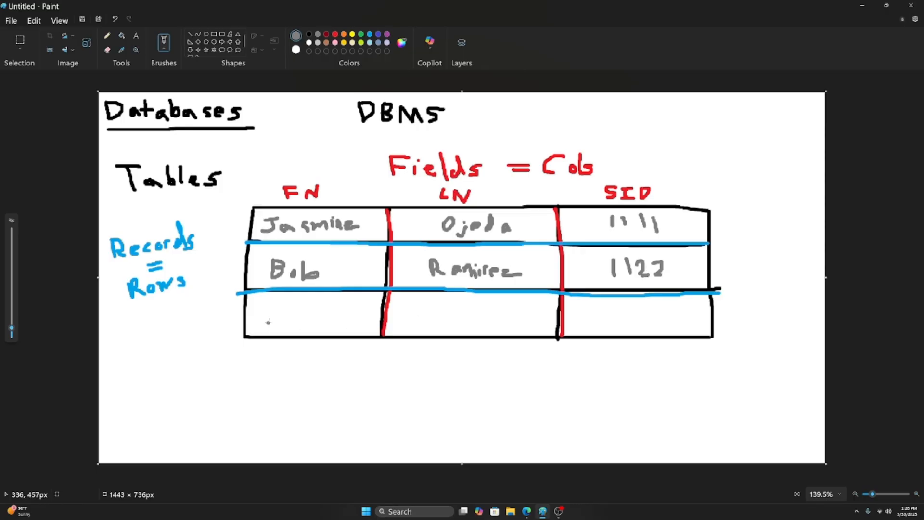
Draw gray squiggles as placeholder data in the third row and in a further row below the table.
drag(268, 322, 344, 319)
drag(429, 317, 496, 317)
drag(591, 313, 674, 313)
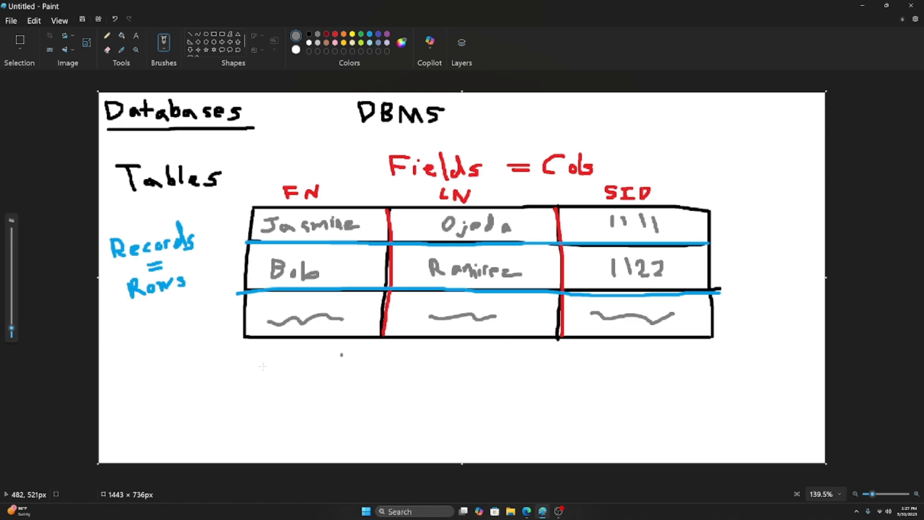
drag(269, 355, 336, 352)
click(452, 357)
drag(480, 355, 530, 358)
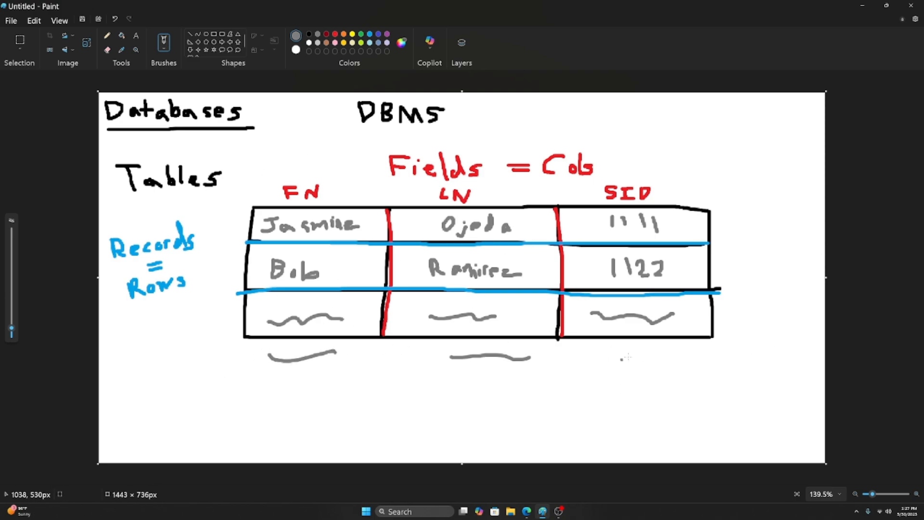
drag(621, 359, 716, 355)
Extend both red column dividers below the table's bottom edge through the extra row.
click(335, 35)
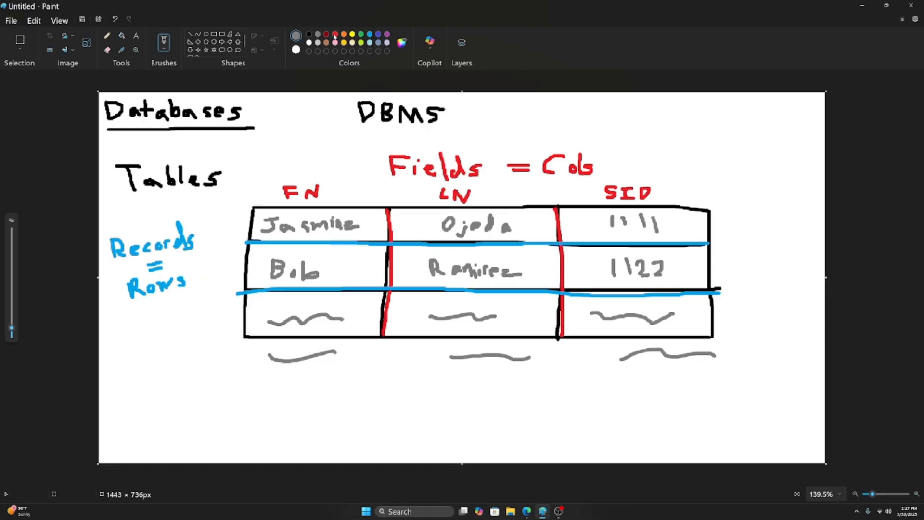
drag(383, 331, 383, 372)
click(568, 332)
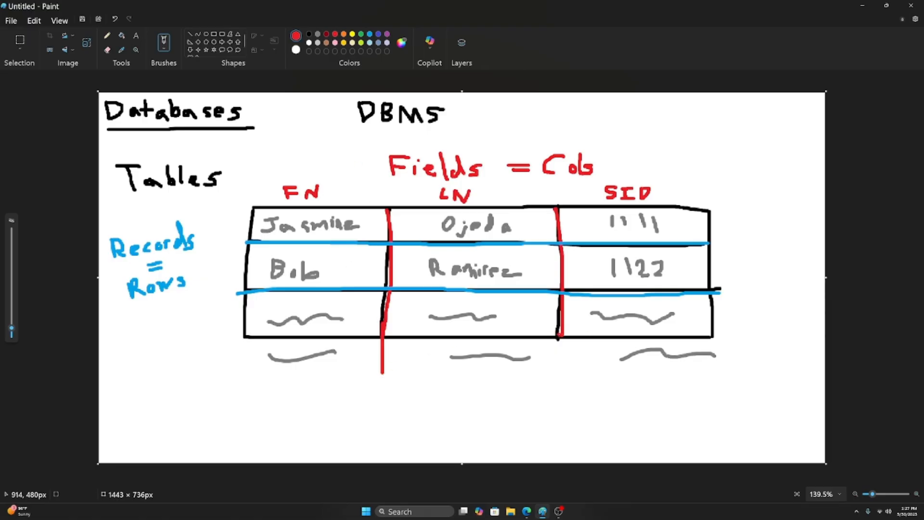
drag(561, 332, 560, 375)
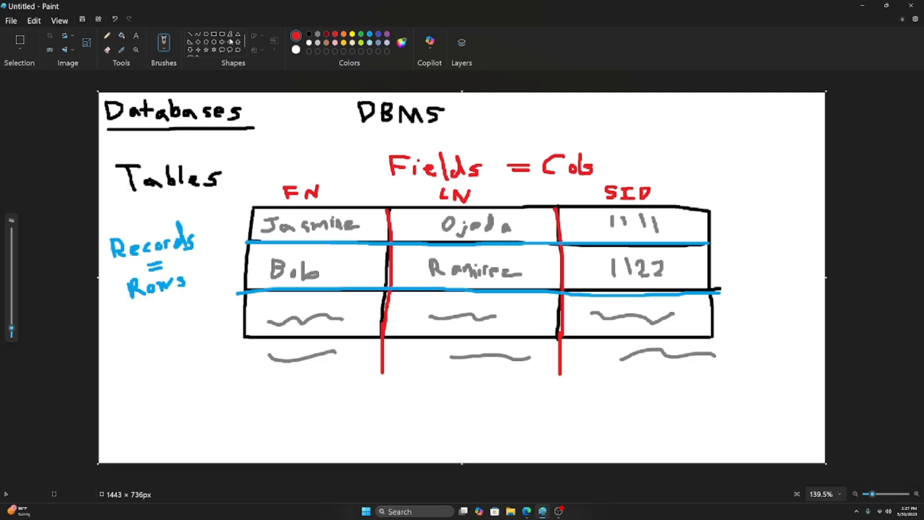
Set the drawing colour to black, switch to the Eraser and increase its size.
click(310, 34)
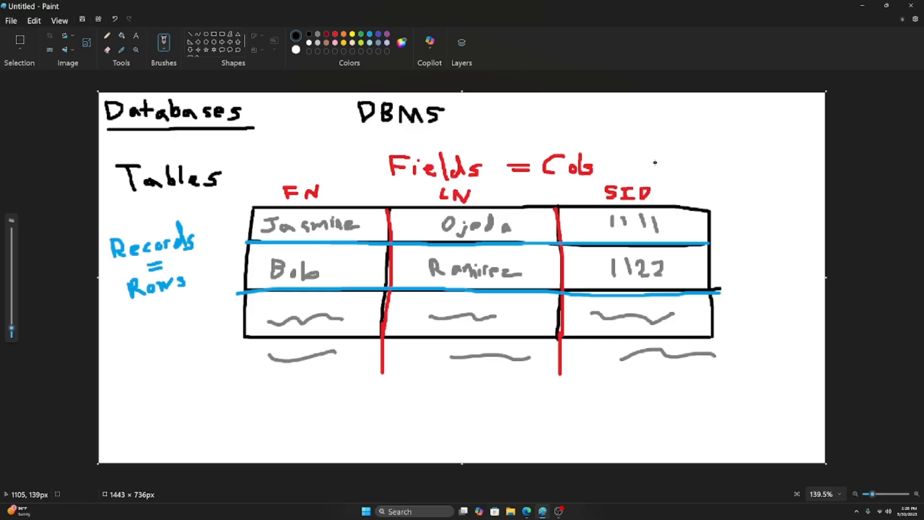
click(111, 51)
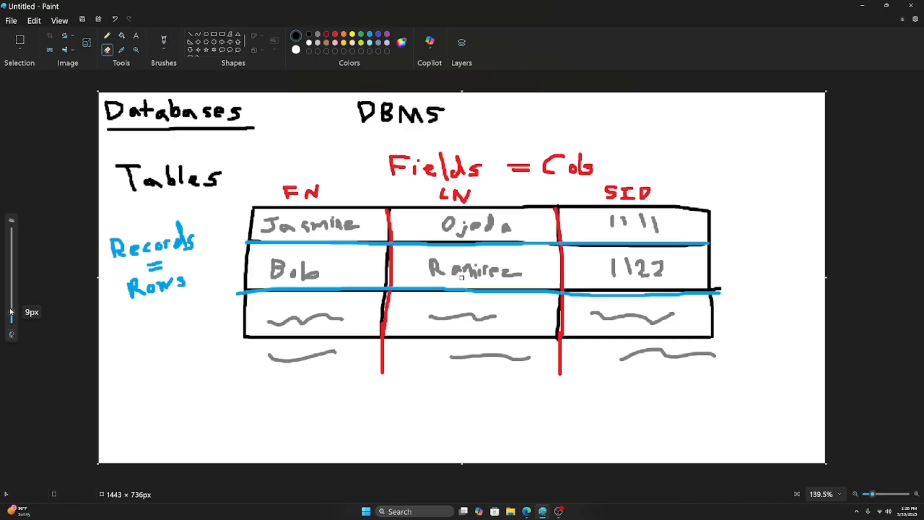
drag(11, 313, 10, 306)
drag(11, 306, 10, 285)
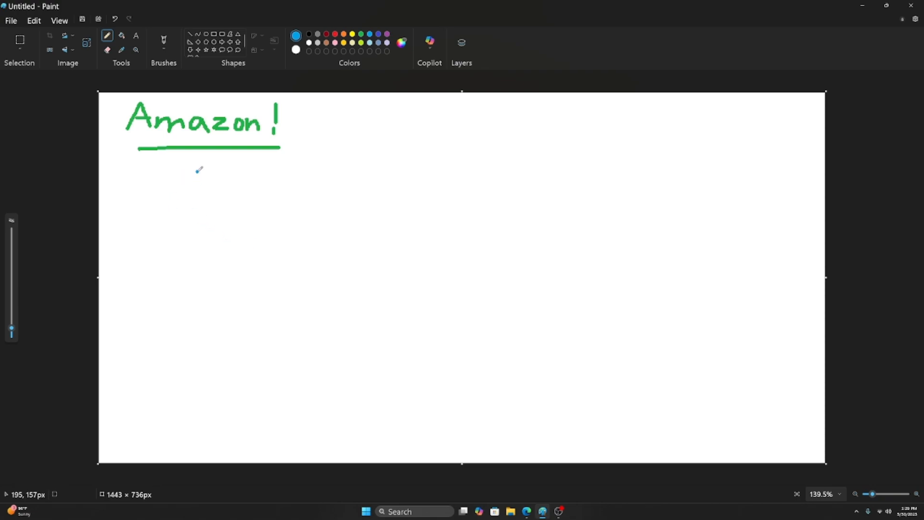
Write the blue label "Customer" under the Amazon heading and draw a black rectangular table outline below it.
mouse_move(195, 168)
mouse_down()
mouse_move(182, 174)
mouse_move(215, 170)
mouse_move(228, 181)
mouse_up()
mouse_move(223, 173)
mouse_down()
mouse_move(275, 183)
mouse_move(282, 169)
mouse_up()
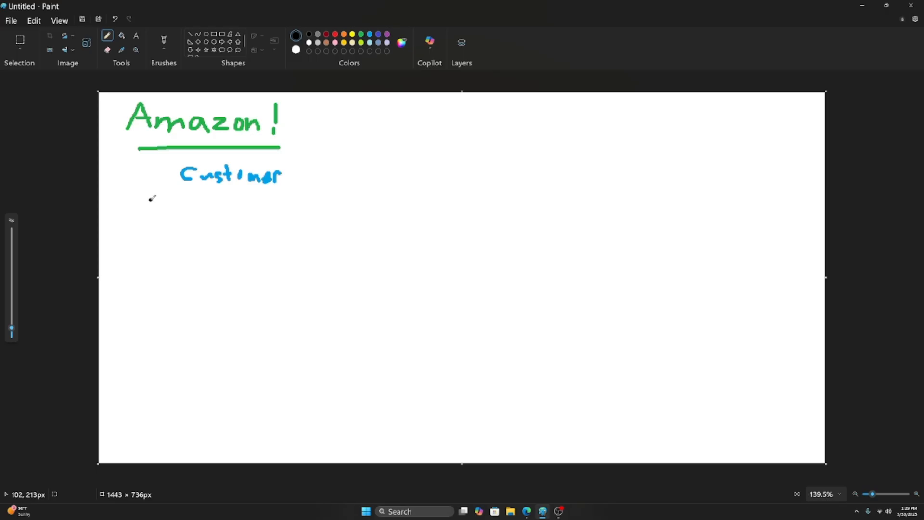
drag(151, 200, 153, 304)
mouse_move(150, 200)
mouse_down()
mouse_move(289, 193)
mouse_move(293, 285)
mouse_up()
mouse_move(153, 305)
mouse_down()
mouse_move(291, 302)
mouse_move(296, 282)
mouse_up()
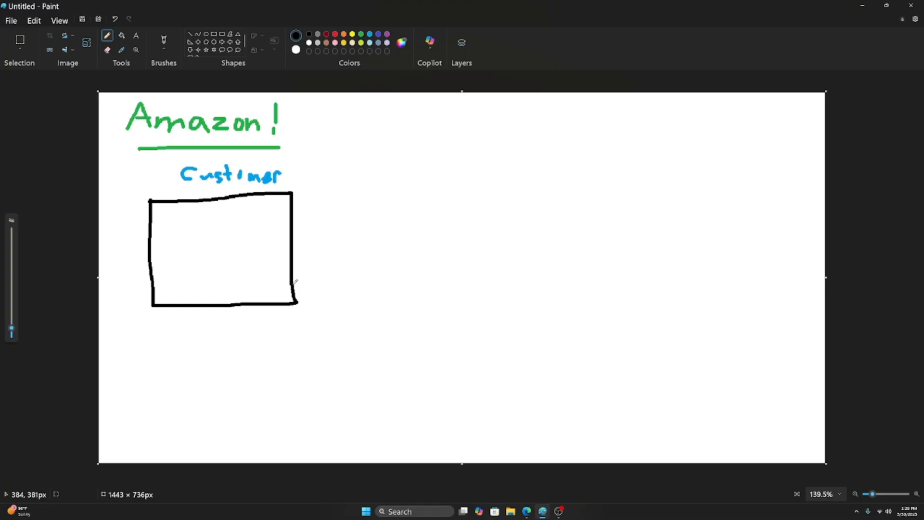
Divide the Customer table into rows with five black horizontal lines.
drag(152, 222, 277, 216)
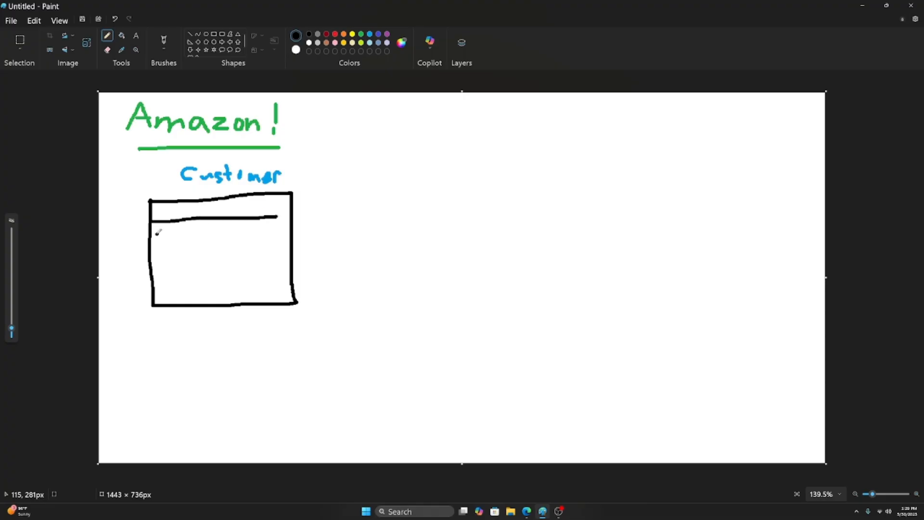
drag(152, 236, 281, 235)
drag(152, 251, 286, 248)
drag(153, 271, 301, 268)
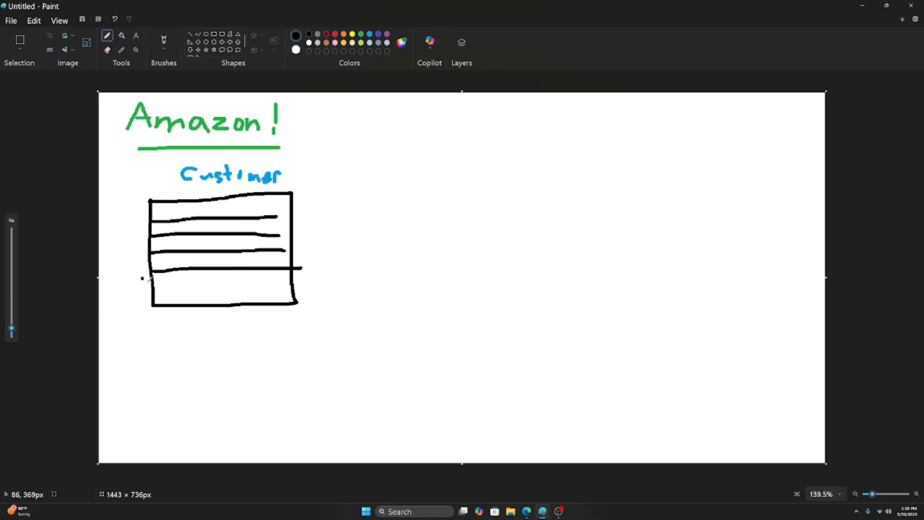
drag(159, 287, 284, 286)
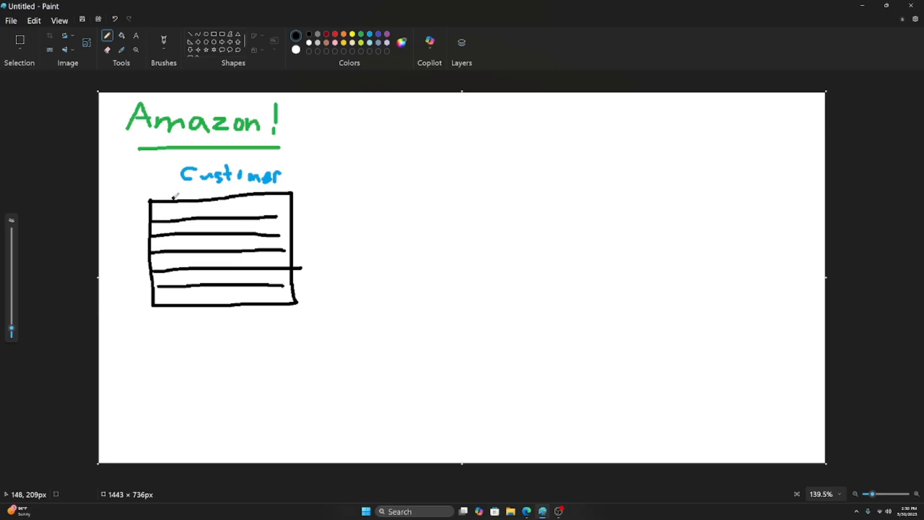
Divide the Customer table into columns with five black vertical lines.
drag(174, 197, 171, 302)
drag(192, 200, 188, 307)
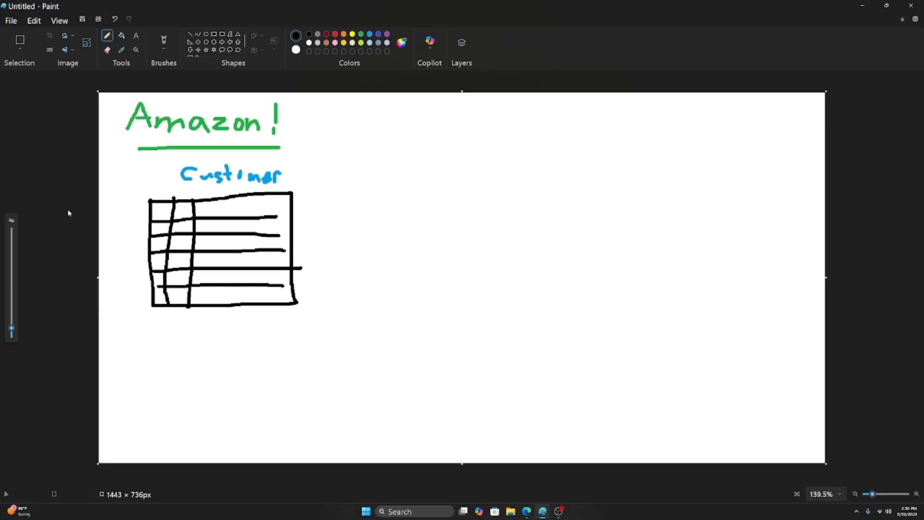
drag(224, 201, 216, 318)
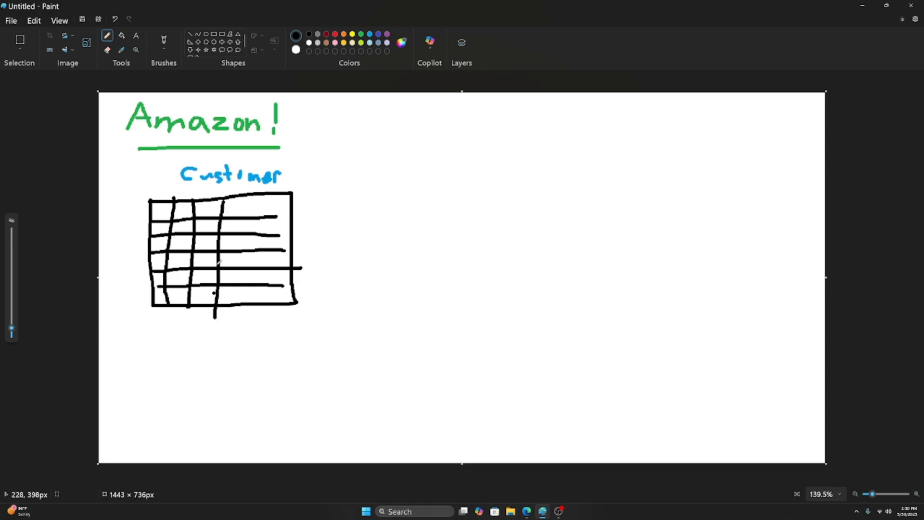
mouse_move(251, 193)
mouse_down()
mouse_move(246, 293)
mouse_move(273, 198)
mouse_move(267, 283)
mouse_up()
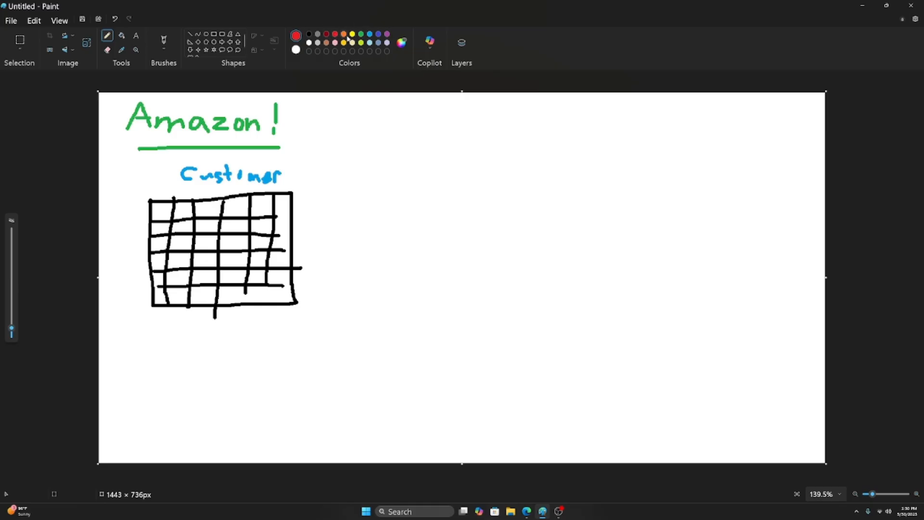
Mark a header cell of the Customer table with an orange dot and draw an arrow from it to the orange label "Orders".
click(344, 35)
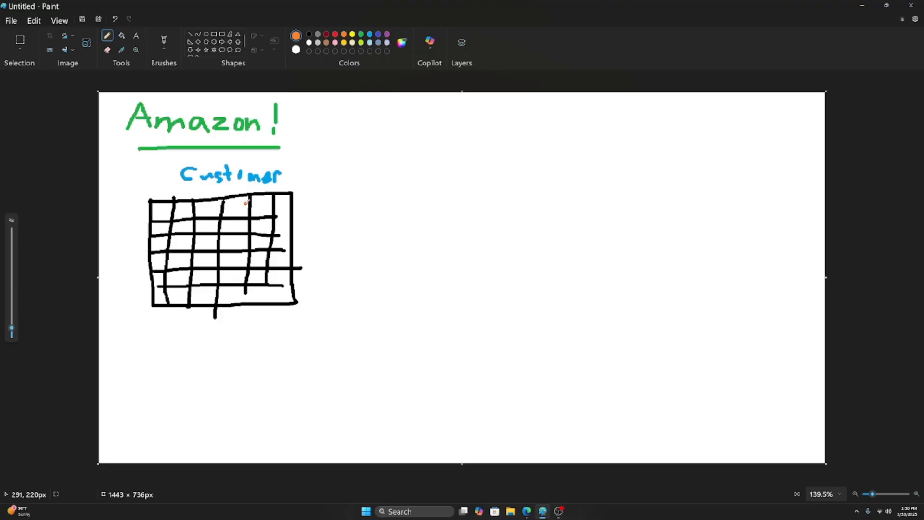
mouse_move(238, 206)
mouse_down()
mouse_move(300, 181)
mouse_move(331, 181)
mouse_move(339, 171)
mouse_move(361, 186)
mouse_move(378, 176)
mouse_move(384, 184)
mouse_up()
click(345, 181)
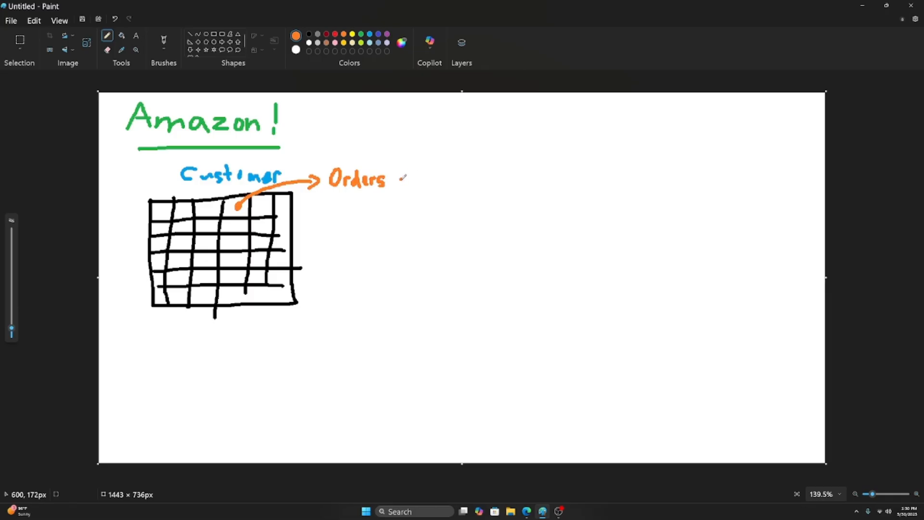
click(361, 199)
key(ctrl+z)
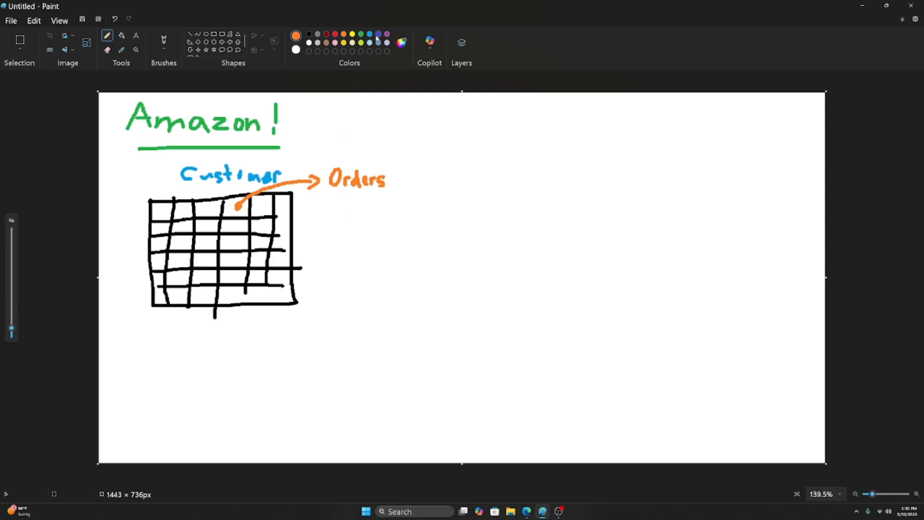
Write the sample value "X1F3" in indigo beneath the Orders label beside the Customer table.
click(379, 34)
mouse_move(321, 204)
mouse_down()
mouse_move(332, 222)
mouse_move(320, 222)
mouse_move(342, 219)
mouse_move(354, 193)
mouse_move(367, 195)
mouse_up()
mouse_move(353, 208)
mouse_down()
mouse_move(377, 203)
mouse_move(367, 222)
mouse_up()
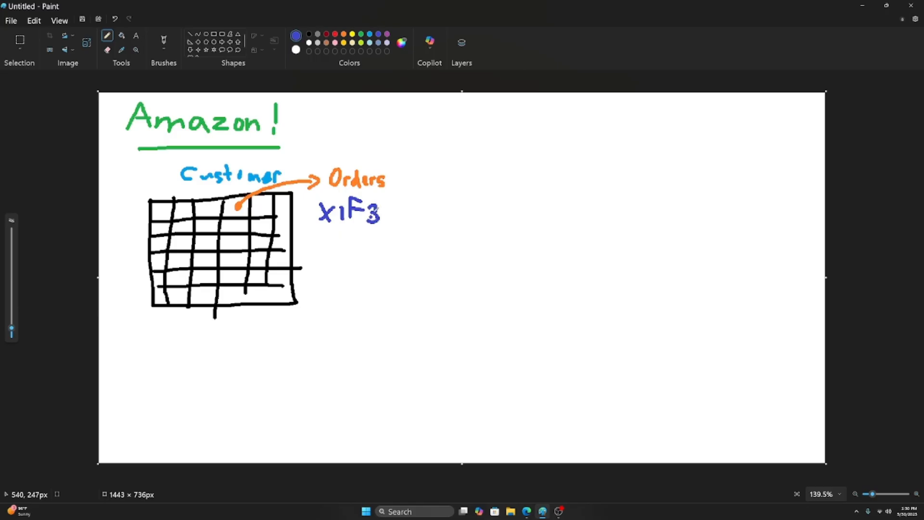
click(337, 218)
click(390, 205)
click(358, 114)
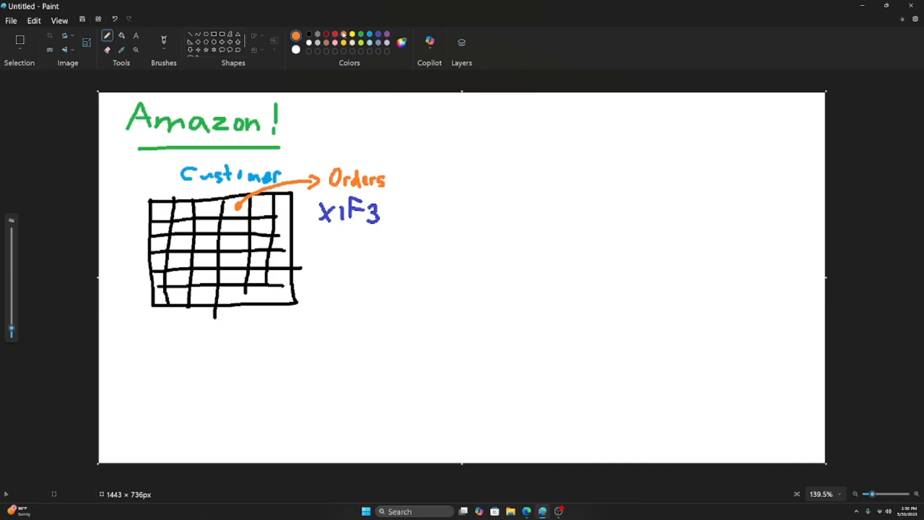
Write "Orders" in orange as a second table title further along and draw a black table outline beneath it.
mouse_move(465, 166)
mouse_down()
mouse_move(528, 170)
mouse_move(519, 177)
mouse_up()
click(309, 34)
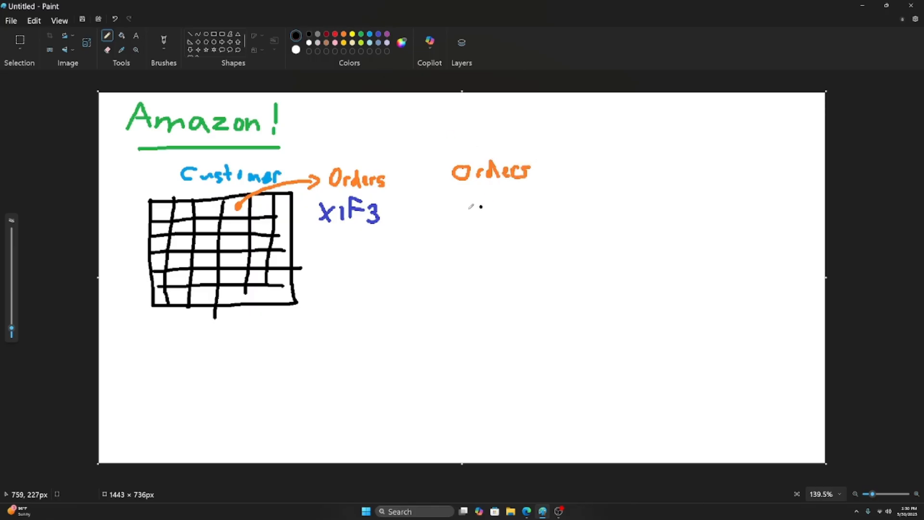
drag(446, 192, 550, 196)
mouse_move(444, 192)
mouse_down()
mouse_move(435, 283)
mouse_move(546, 283)
mouse_move(552, 194)
mouse_up()
Divide the Orders table into a grid with four black horizontal lines and four vertical lines.
drag(439, 206, 543, 210)
drag(446, 226, 552, 224)
drag(442, 243, 537, 245)
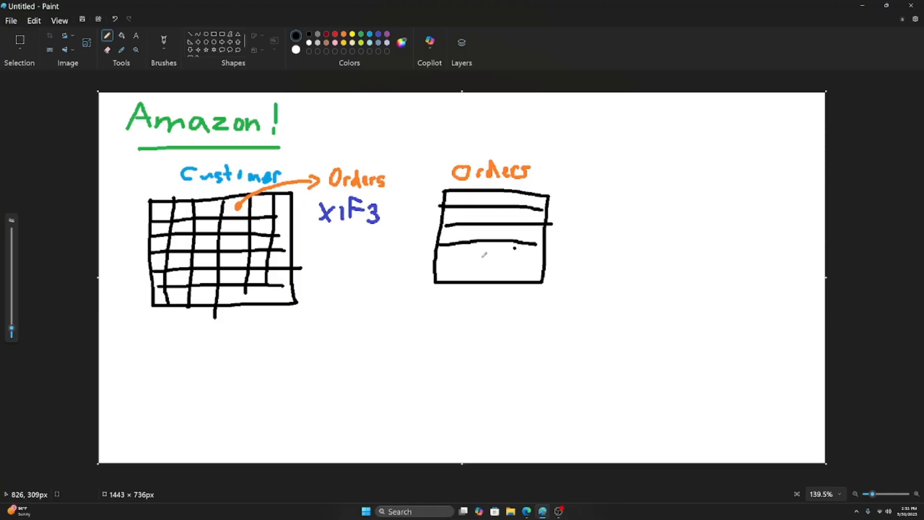
drag(440, 258, 570, 259)
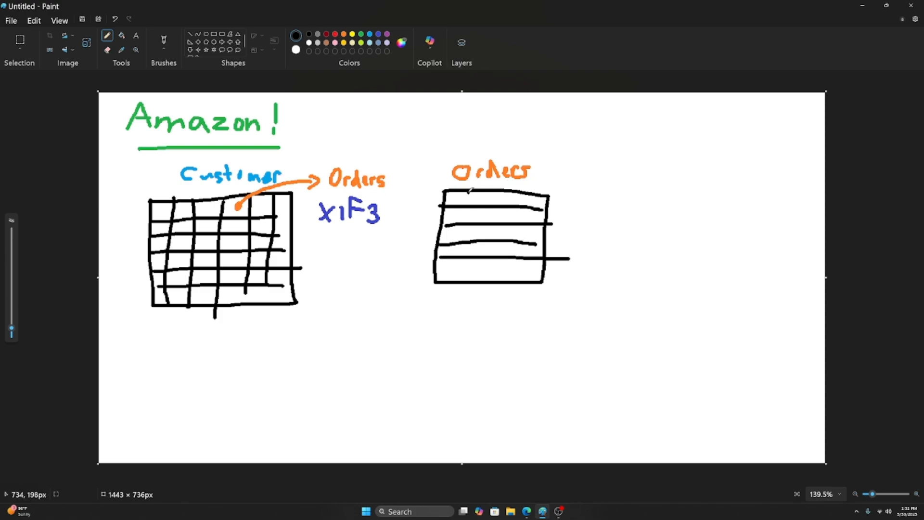
drag(466, 191, 455, 283)
drag(485, 191, 478, 282)
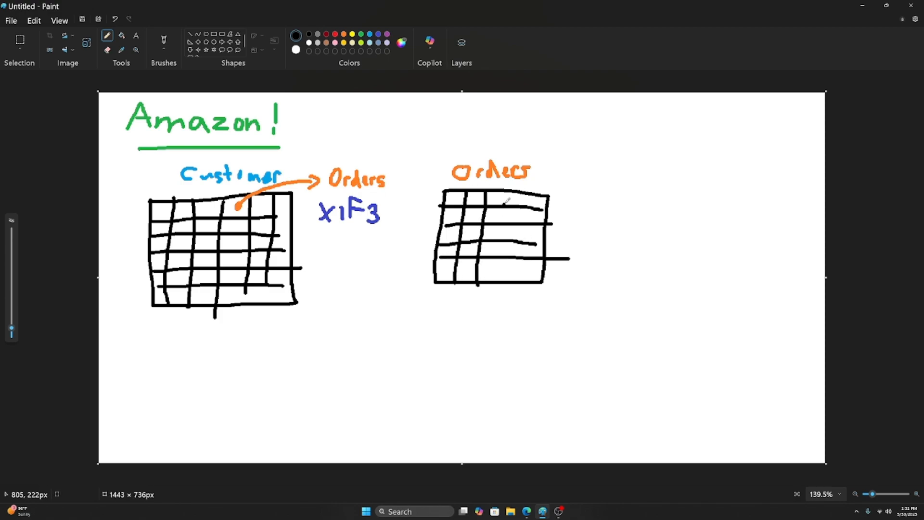
drag(510, 191, 502, 282)
drag(528, 195, 519, 285)
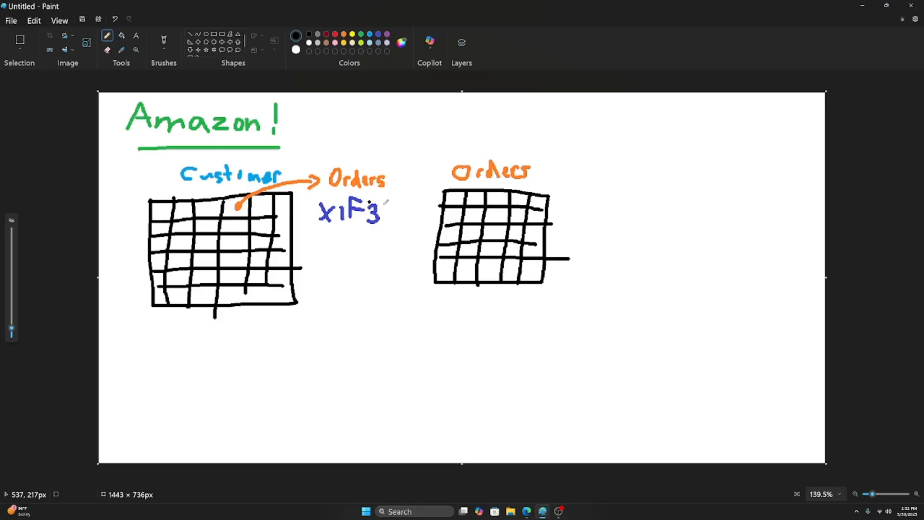
Draw an indigo arrow from X1F3 towards the Orders table and put an indigo dot in the third row's first cell.
click(379, 35)
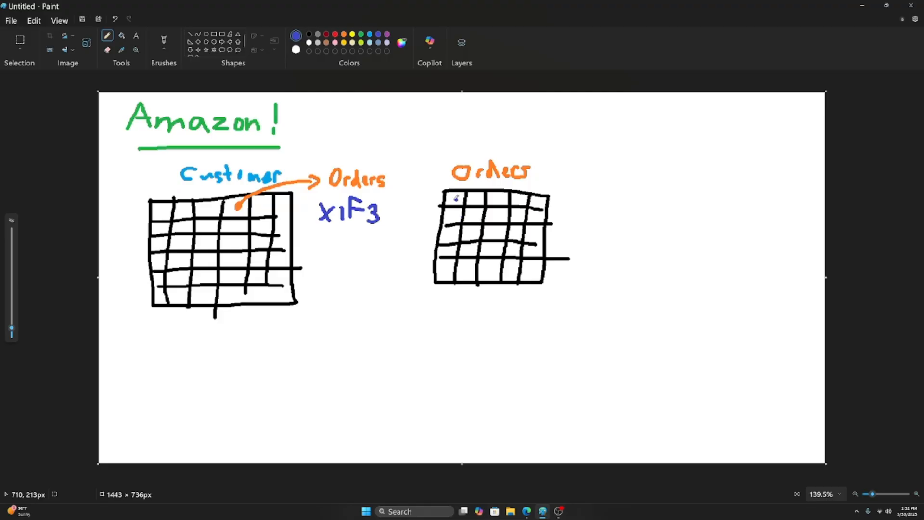
drag(375, 227, 416, 237)
mouse_move(409, 226)
mouse_down()
mouse_move(419, 232)
mouse_move(412, 242)
mouse_up()
click(450, 234)
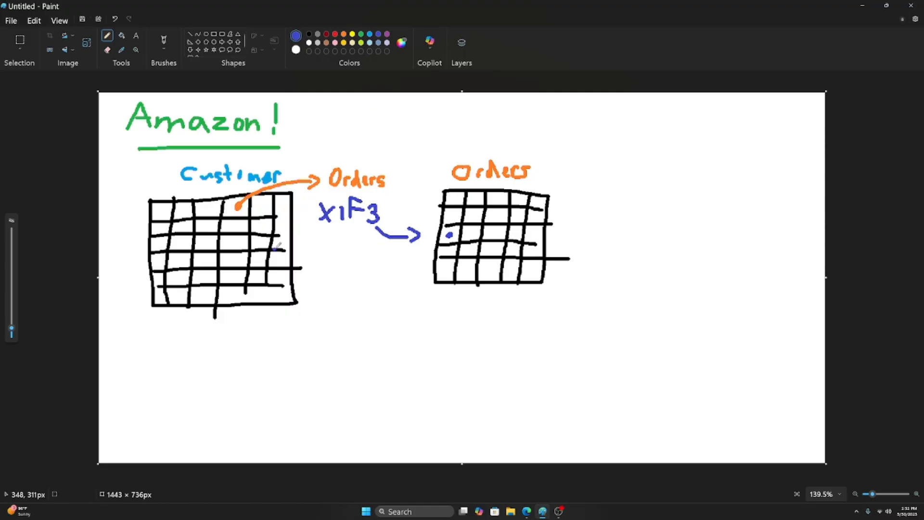
click(139, 307)
click(299, 189)
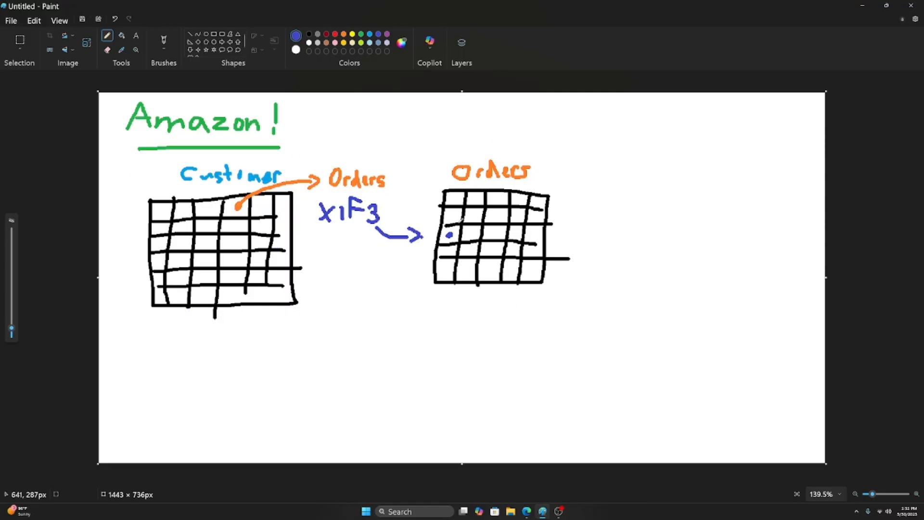
click(483, 221)
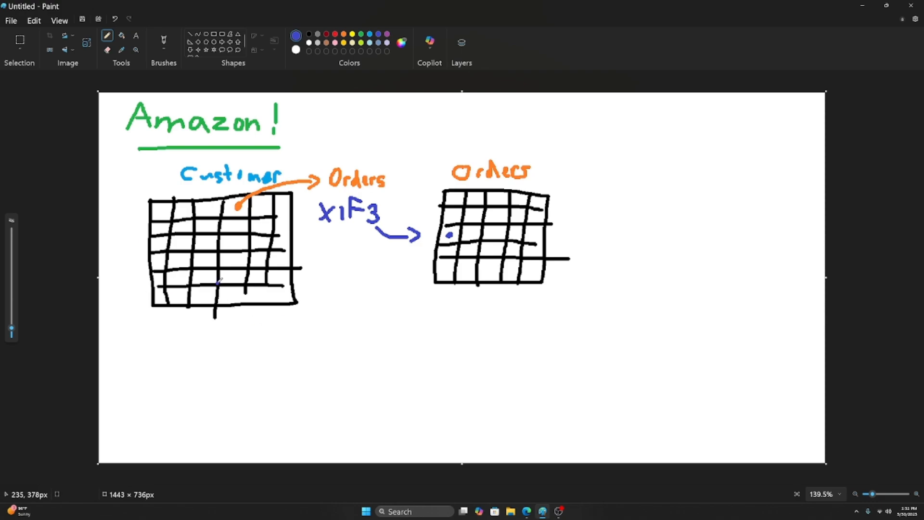
click(224, 293)
click(412, 216)
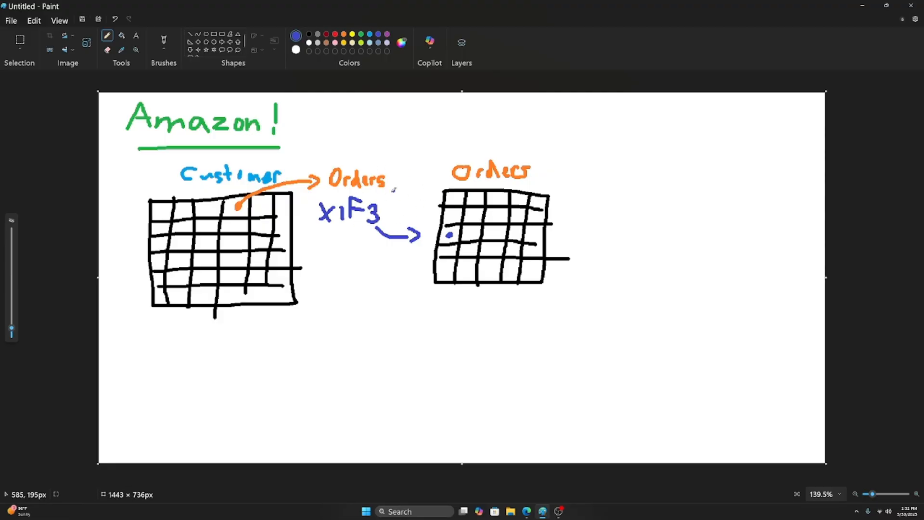
click(517, 203)
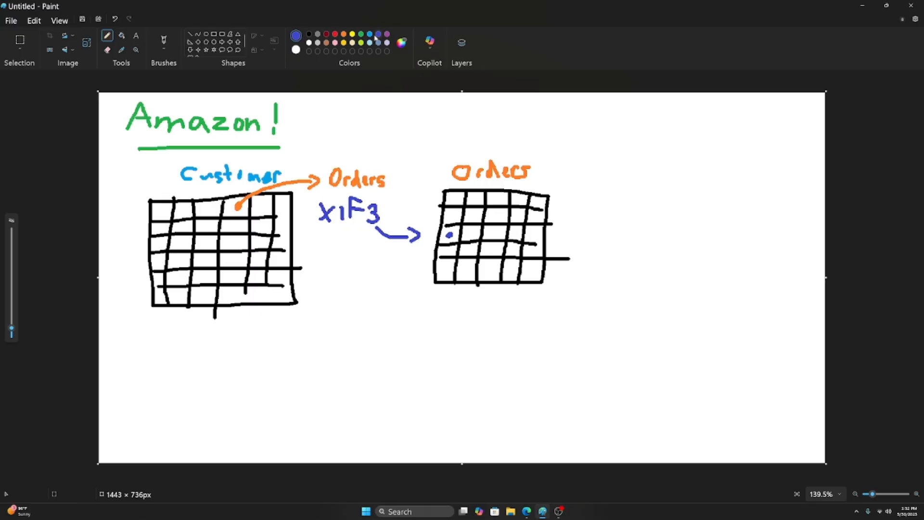
Write the title "Items" in purple beside Orders and draw a purple arrow towards it from a dot in the Orders header row.
click(335, 34)
click(388, 35)
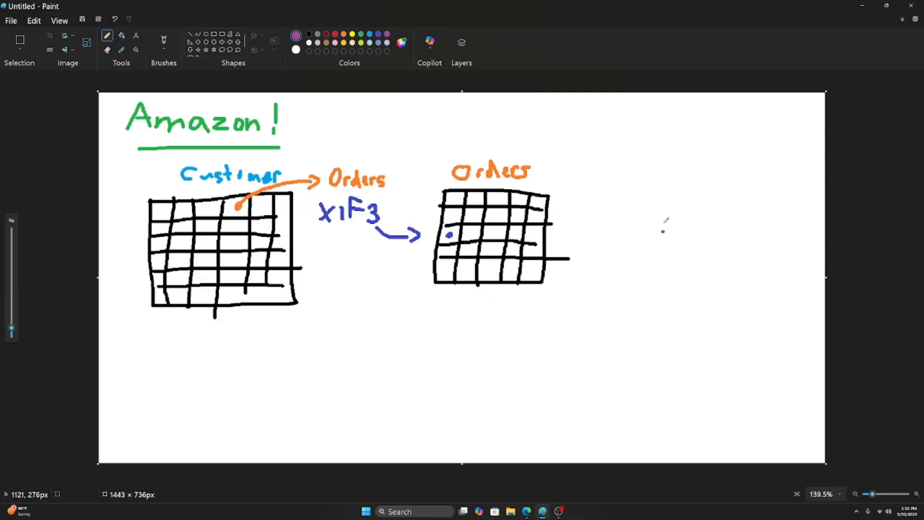
mouse_move(632, 160)
mouse_down()
mouse_move(632, 175)
mouse_move(651, 162)
mouse_move(652, 176)
mouse_move(663, 178)
mouse_move(683, 163)
mouse_move(735, 182)
mouse_up()
mouse_move(522, 197)
mouse_down()
mouse_move(579, 177)
mouse_move(551, 184)
mouse_move(600, 259)
mouse_move(785, 270)
mouse_up()
Draw a black table outline under the Items title and divide it into rows with four horizontal lines.
click(309, 35)
mouse_move(597, 194)
mouse_down()
mouse_move(768, 186)
mouse_move(770, 273)
mouse_up()
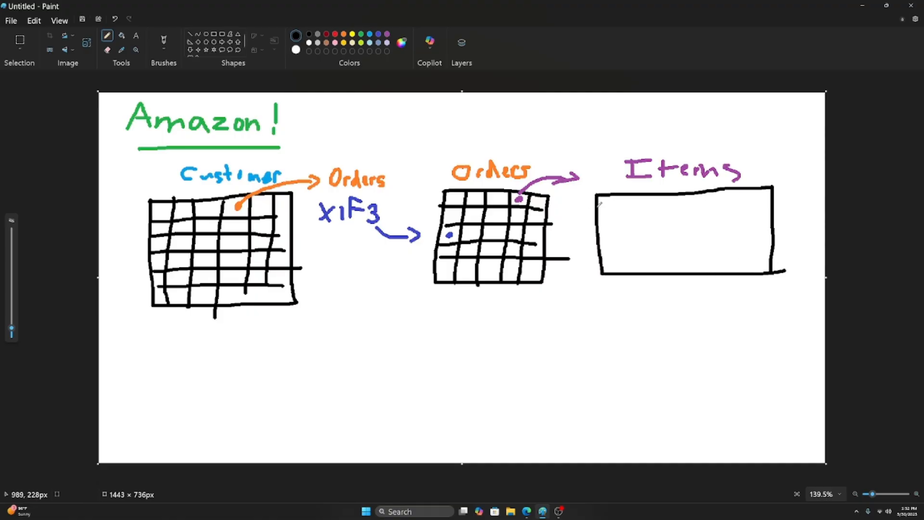
drag(598, 206, 762, 209)
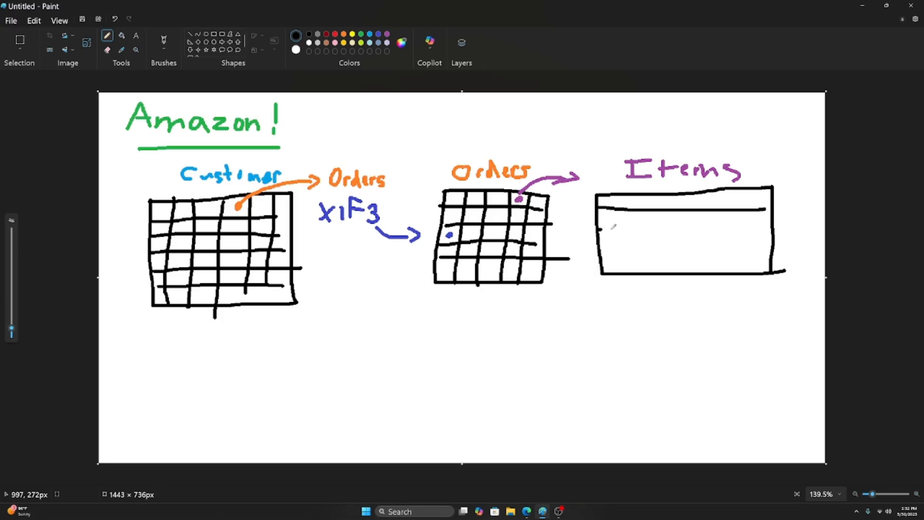
drag(599, 229, 780, 228)
drag(601, 247, 773, 245)
drag(603, 260, 773, 258)
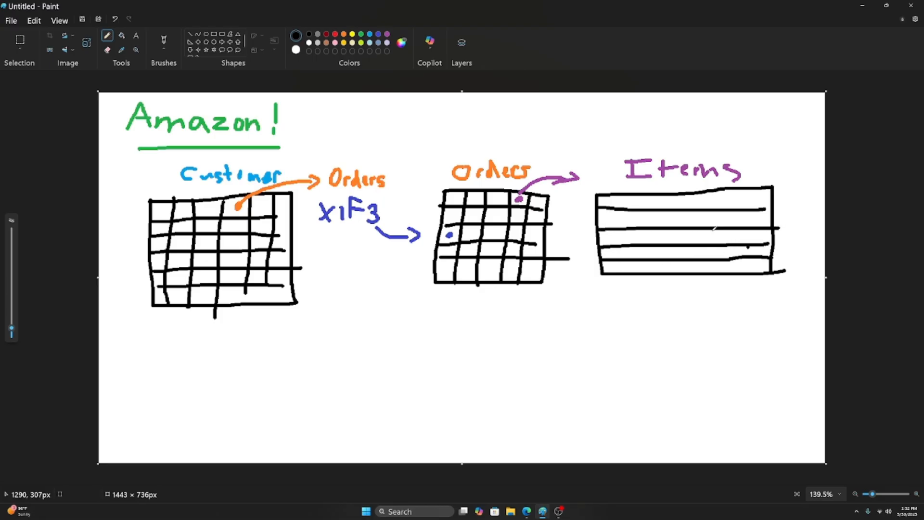
Divide the Items table into columns with five black vertical lines.
drag(624, 192, 623, 273)
drag(644, 192, 645, 268)
mouse_move(668, 193)
mouse_down()
mouse_move(669, 272)
mouse_move(696, 227)
mouse_move(696, 270)
mouse_up()
drag(732, 188, 728, 271)
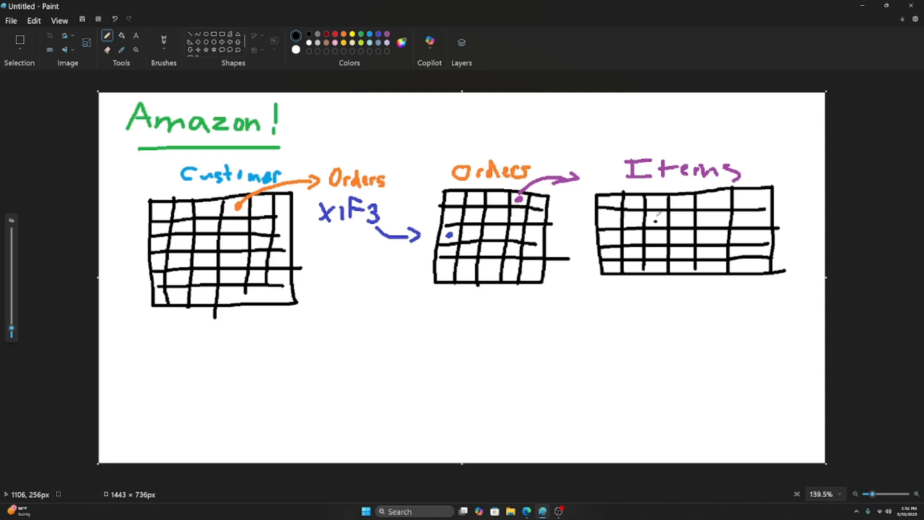
Mark a bottom-row cell of the Items table with a blue-gray dot and write "Comments" in the same colour below the table.
click(352, 34)
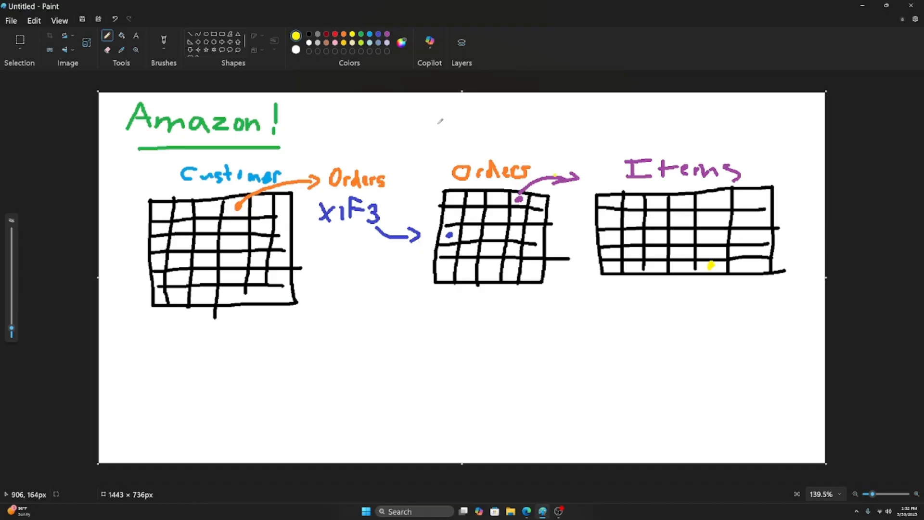
click(379, 42)
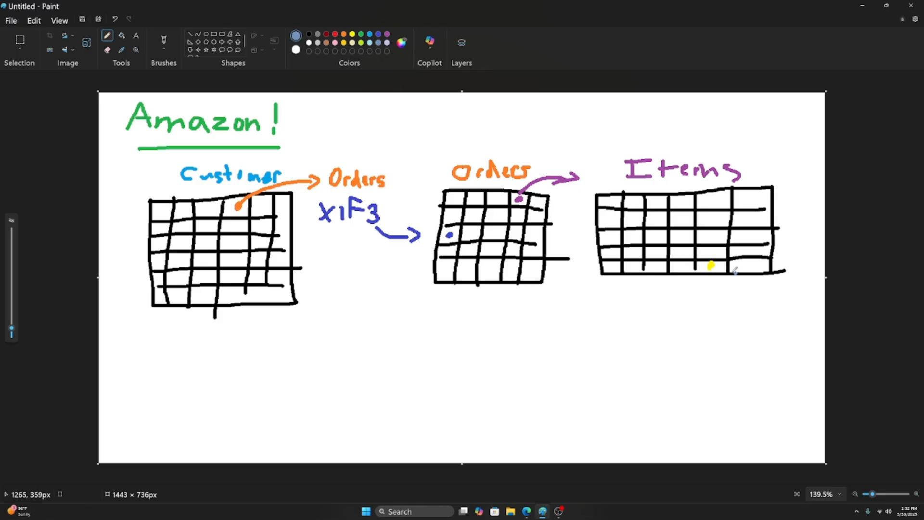
click(710, 265)
mouse_move(701, 291)
mouse_down()
mouse_move(700, 310)
mouse_move(730, 294)
mouse_move(773, 292)
mouse_move(778, 304)
mouse_up()
mouse_move(772, 295)
mouse_down()
mouse_move(785, 291)
mouse_move(788, 305)
mouse_up()
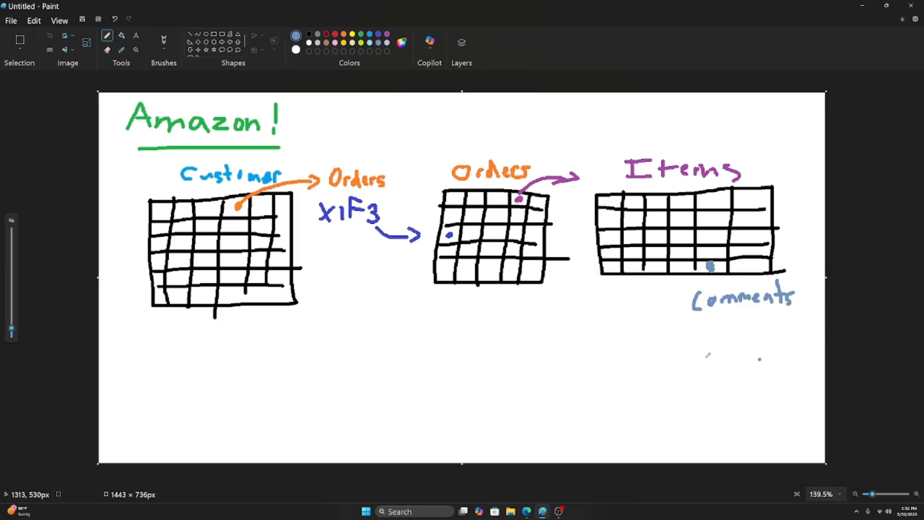
Draw a small black table beneath the Comments label and divide it with row and column lines.
click(308, 35)
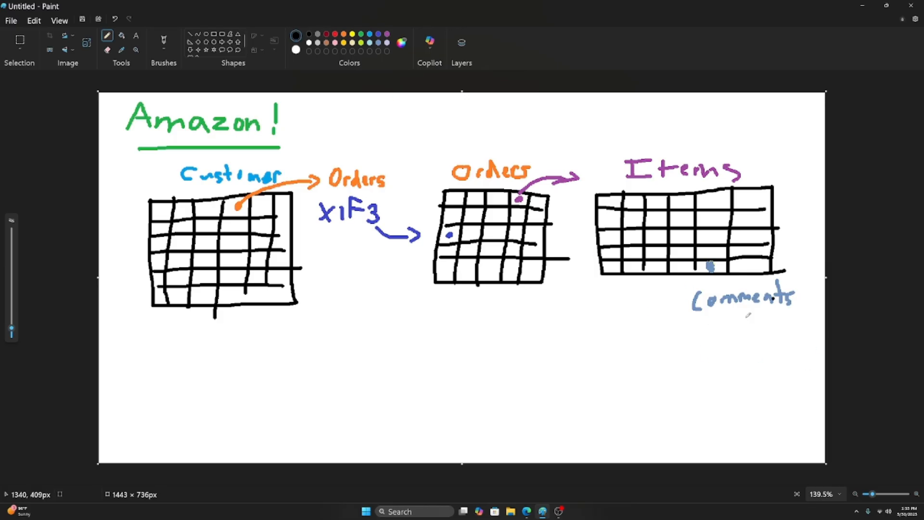
drag(689, 326, 826, 345)
drag(693, 319, 809, 319)
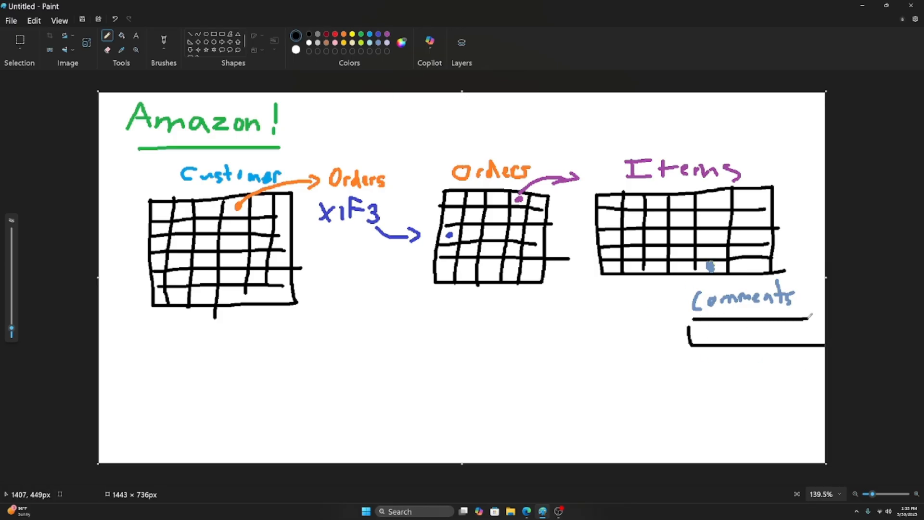
mouse_move(703, 331)
mouse_down()
mouse_move(797, 331)
mouse_move(736, 340)
mouse_up()
drag(766, 318, 770, 341)
mouse_move(790, 318)
mouse_down()
mouse_move(803, 343)
mouse_move(820, 344)
mouse_up()
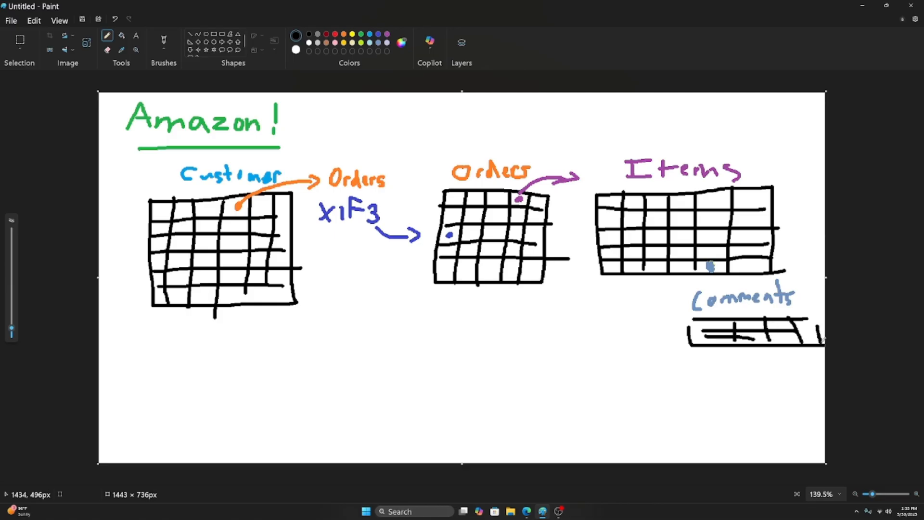
Draw a blue-gray arrow from the Comments table back to the Customer table, and write a circled, crossed-out "Excel" in green above Orders.
click(378, 42)
mouse_move(684, 323)
mouse_down()
mouse_move(286, 330)
mouse_move(293, 350)
mouse_move(323, 331)
mouse_up()
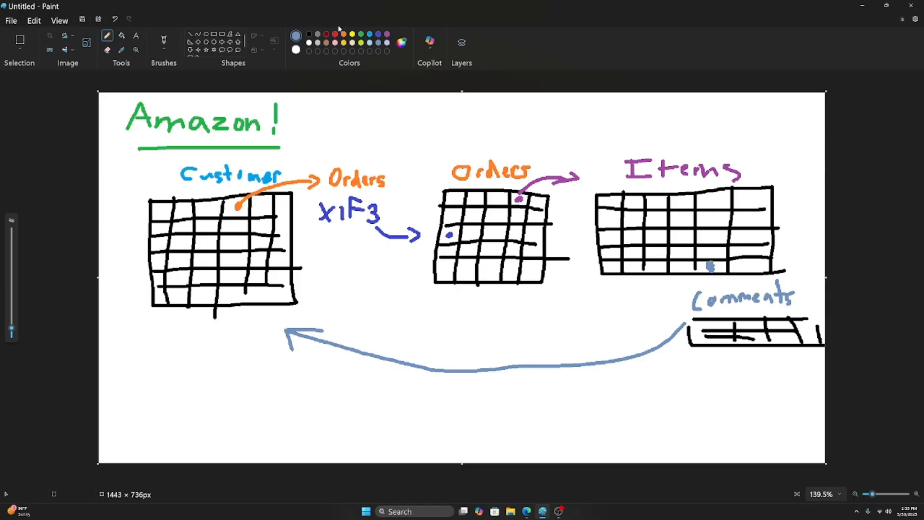
click(361, 34)
mouse_move(392, 105)
mouse_down()
mouse_move(413, 126)
mouse_move(413, 106)
mouse_move(420, 126)
mouse_move(466, 121)
mouse_move(468, 128)
mouse_move(433, 92)
mouse_move(474, 126)
mouse_move(405, 130)
mouse_move(466, 104)
mouse_up()
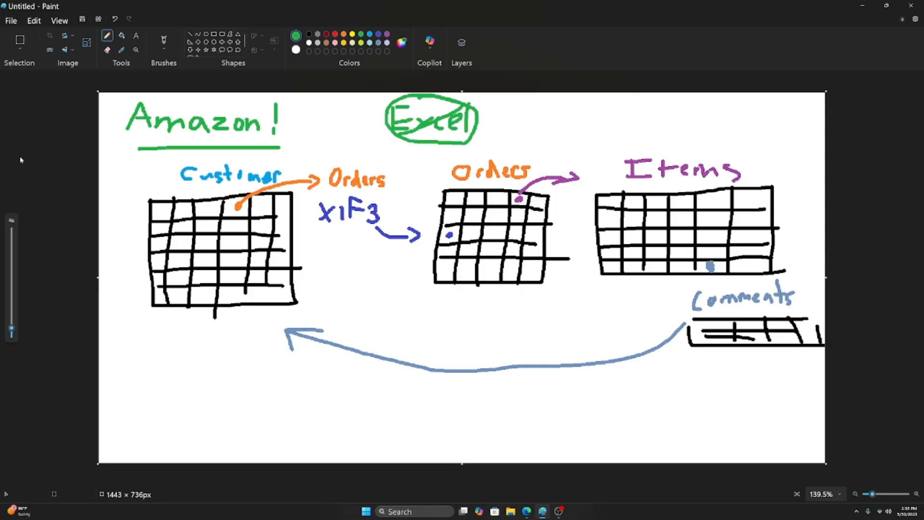
click(183, 201)
Write "Access" with a check mark in red beside the crossed-out "Excel", and undo the stray red dot.
click(336, 34)
mouse_move(532, 131)
mouse_down()
mouse_move(549, 107)
mouse_move(550, 126)
mouse_move(569, 129)
mouse_up()
drag(579, 121, 582, 130)
drag(587, 126, 598, 131)
mouse_move(610, 121)
mouse_down()
mouse_move(606, 132)
mouse_move(619, 131)
mouse_move(673, 103)
mouse_up()
click(365, 348)
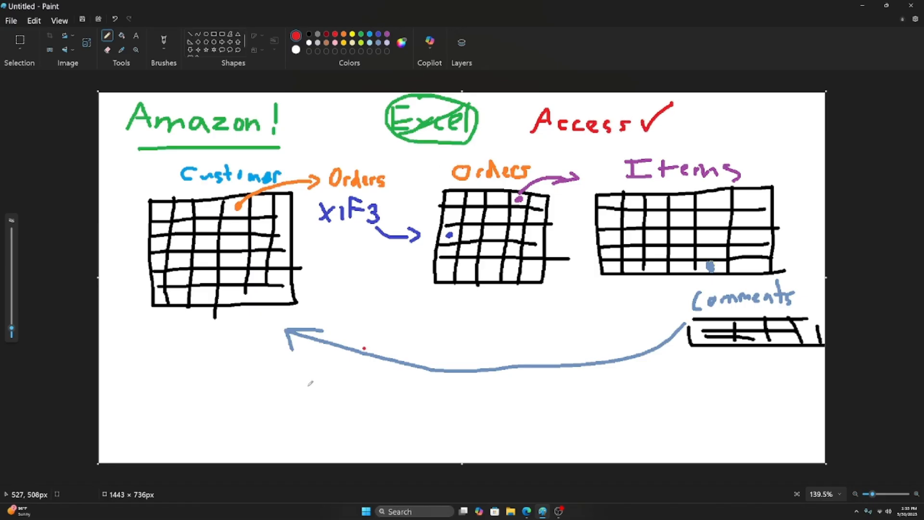
key(ctrl+z)
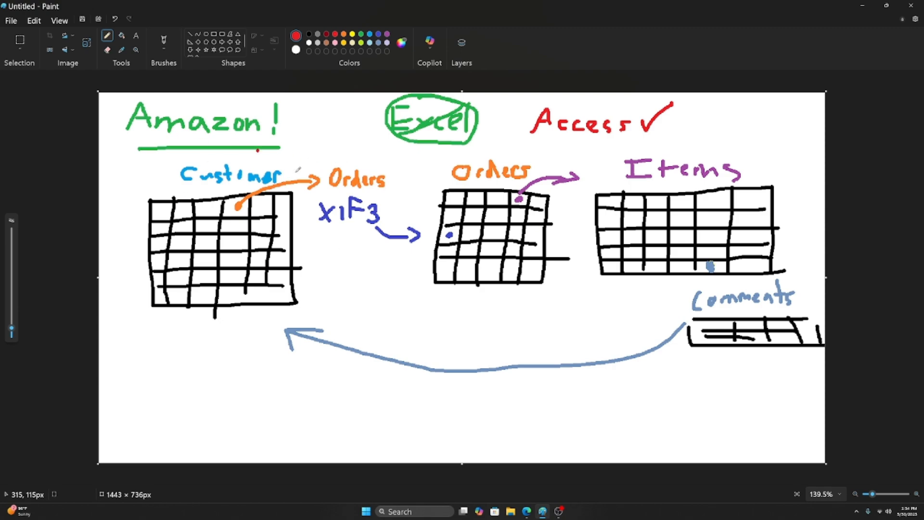
Underline the "X1F3" order code and the word "Access" in red.
drag(318, 229, 375, 224)
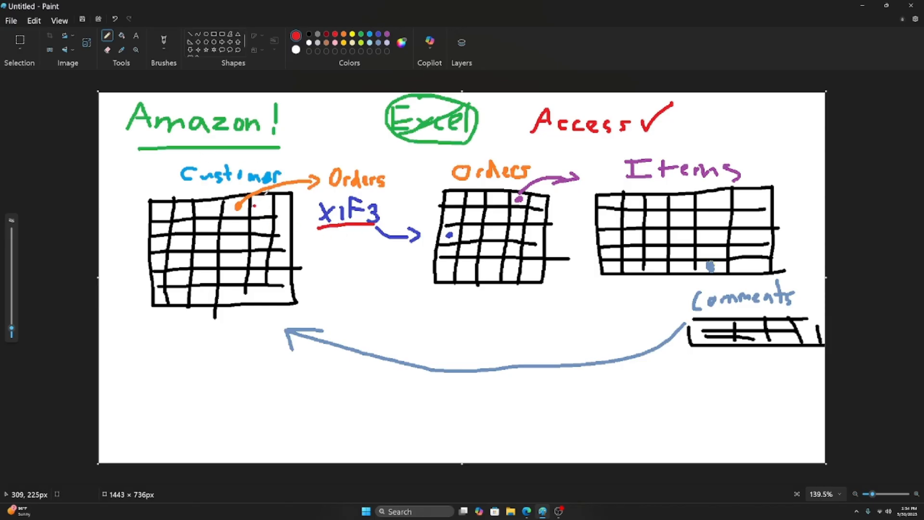
click(442, 155)
click(529, 215)
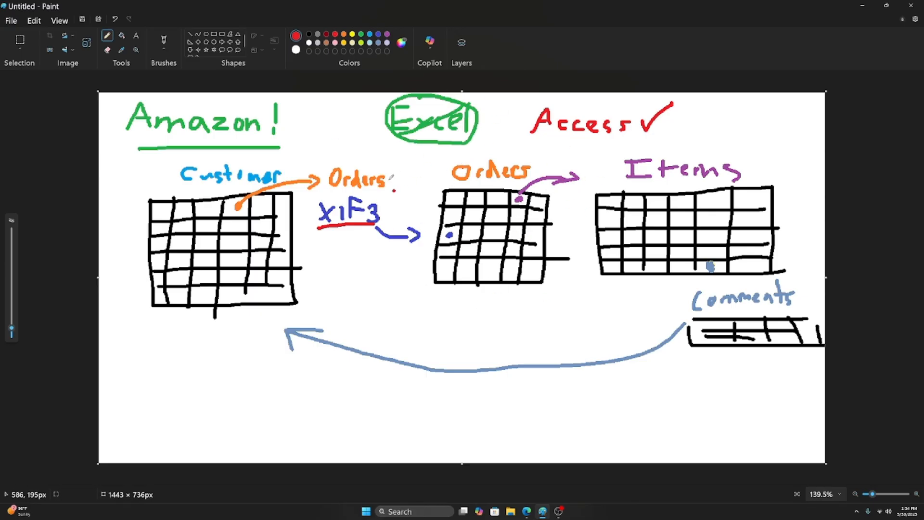
drag(536, 138, 642, 136)
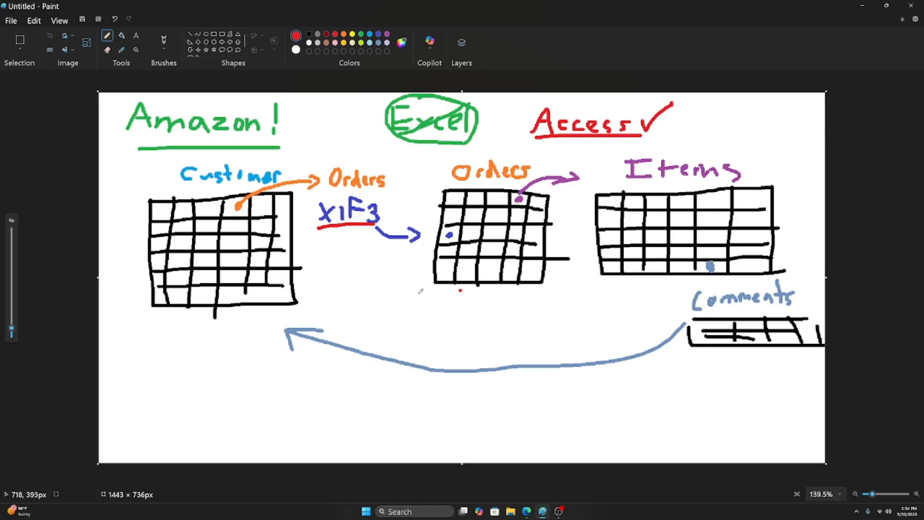
click(577, 218)
click(387, 202)
key(ctrl+z)
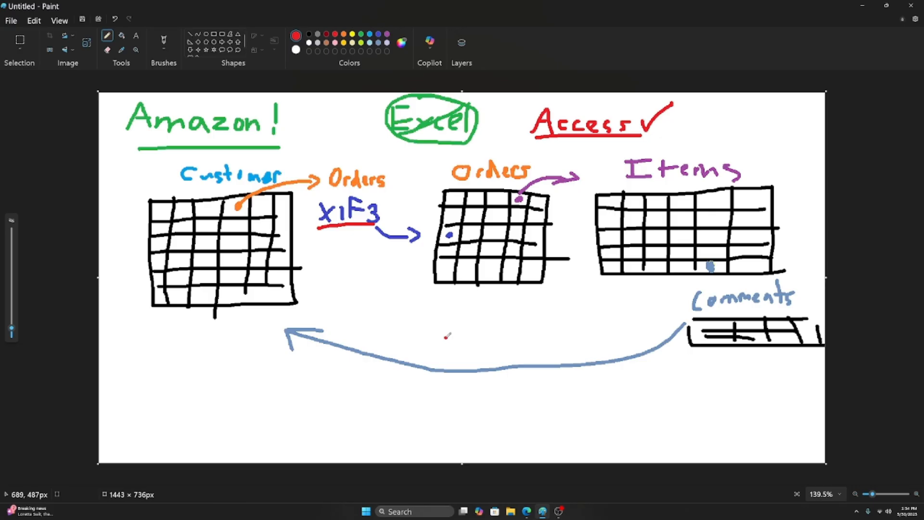
mouse_move(530, 98)
mouse_down()
mouse_move(672, 141)
mouse_move(671, 102)
mouse_move(536, 95)
mouse_up()
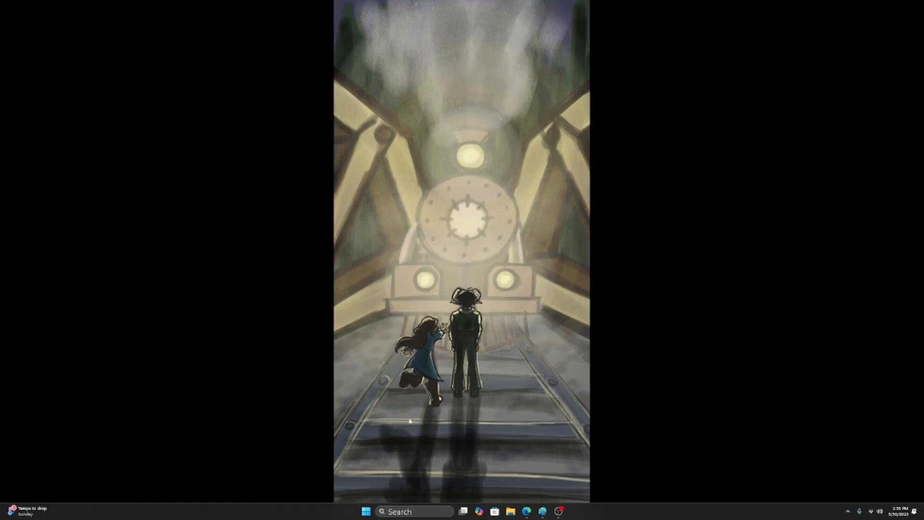
Search the computer for "access" and launch Microsoft Access.
click(364, 509)
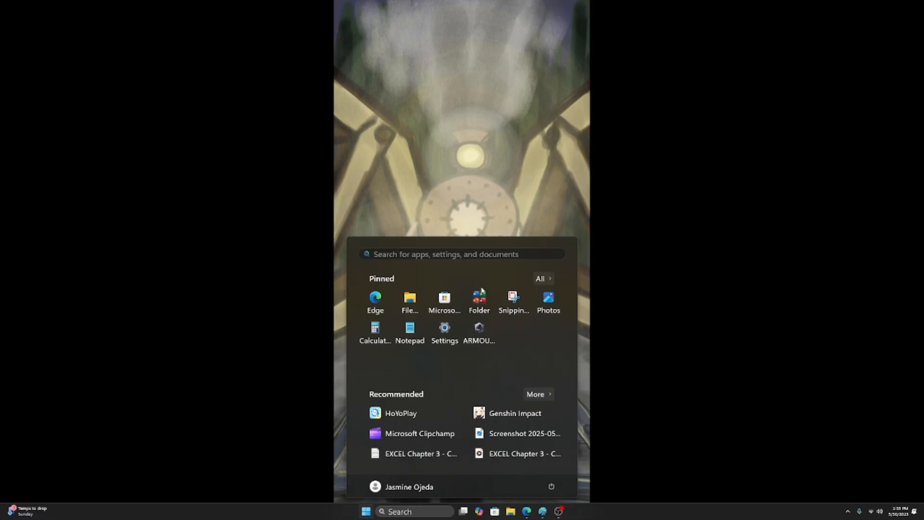
click(398, 252)
text(access)
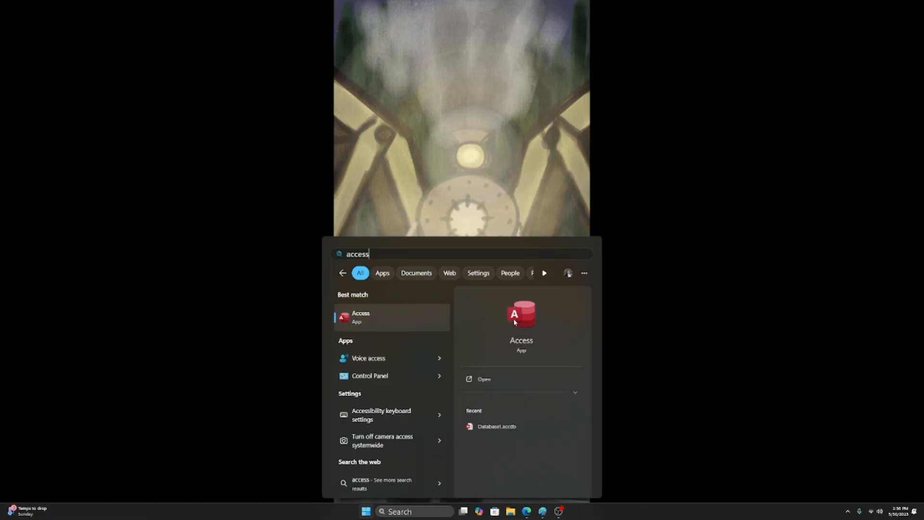
click(401, 316)
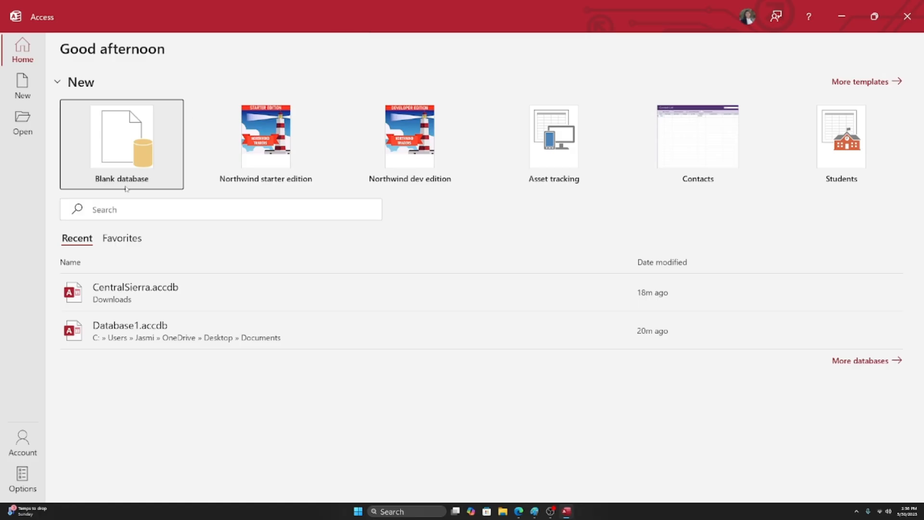
Set up a blank database in the Downloads folder, using the creator's full name followed by "Demo" as the file name.
click(121, 167)
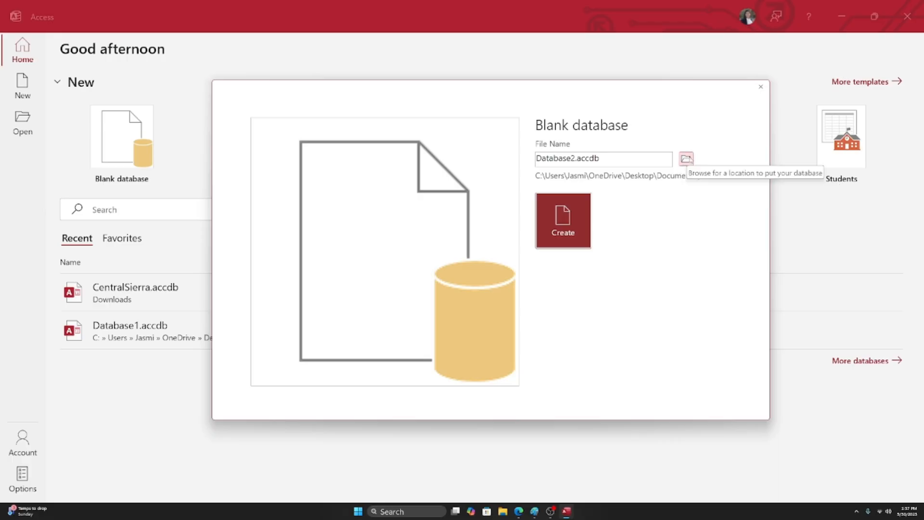
click(687, 159)
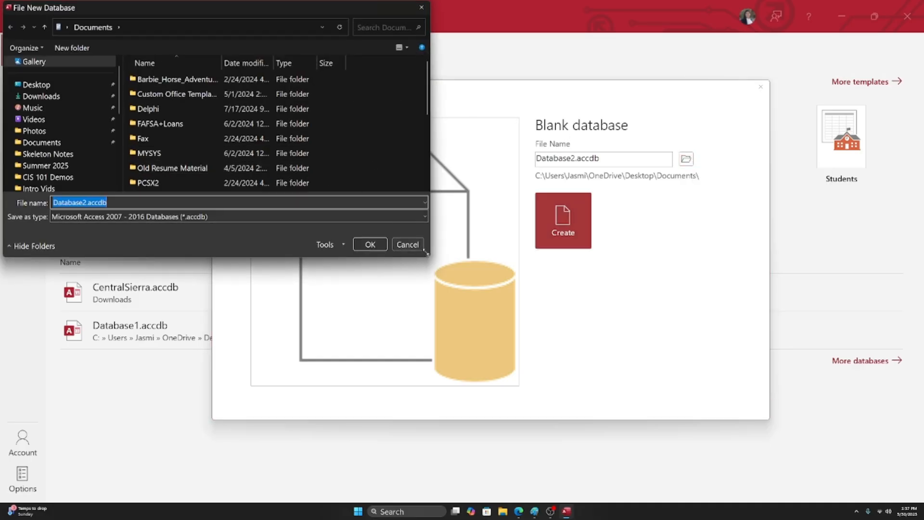
click(41, 97)
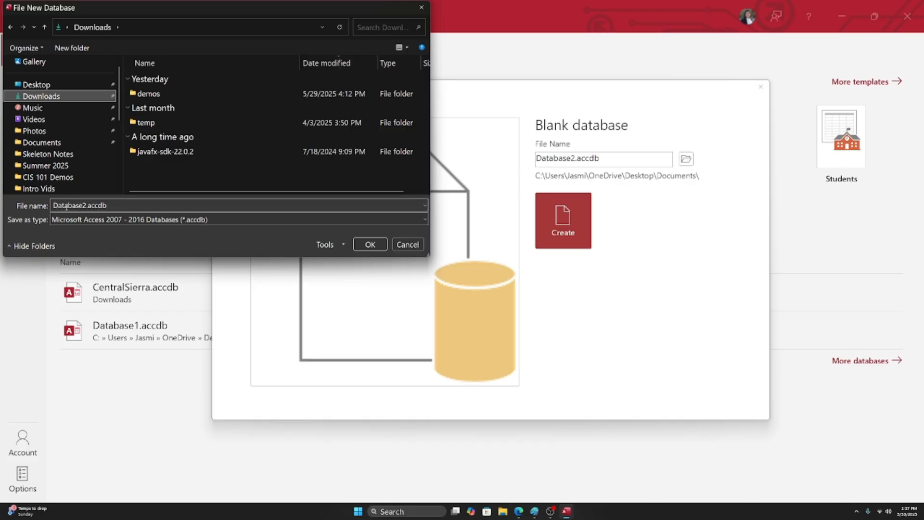
click(66, 206)
key(ctrl+a)
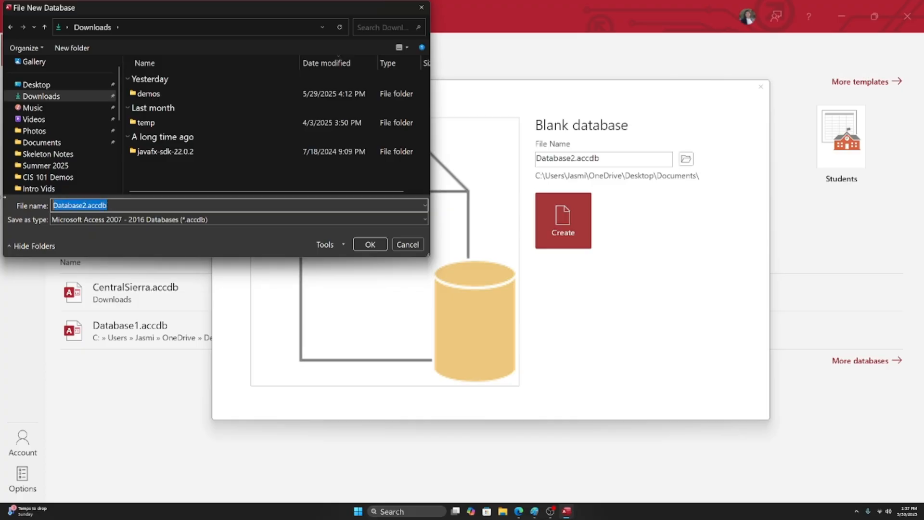
text(JasmineOj)
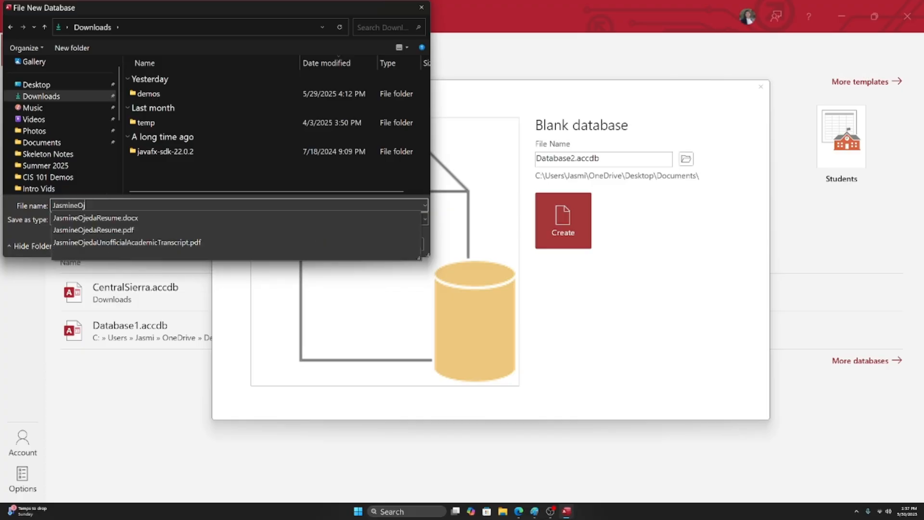
text(edaDemo)
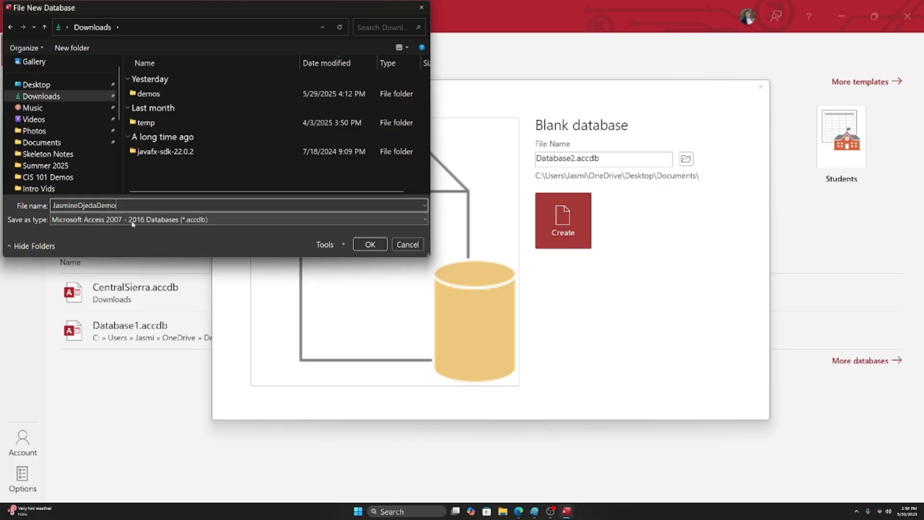
Choose Microsoft Access 2007 - 2016 Databases (*.accdb) as the file type and confirm the save location.
click(166, 225)
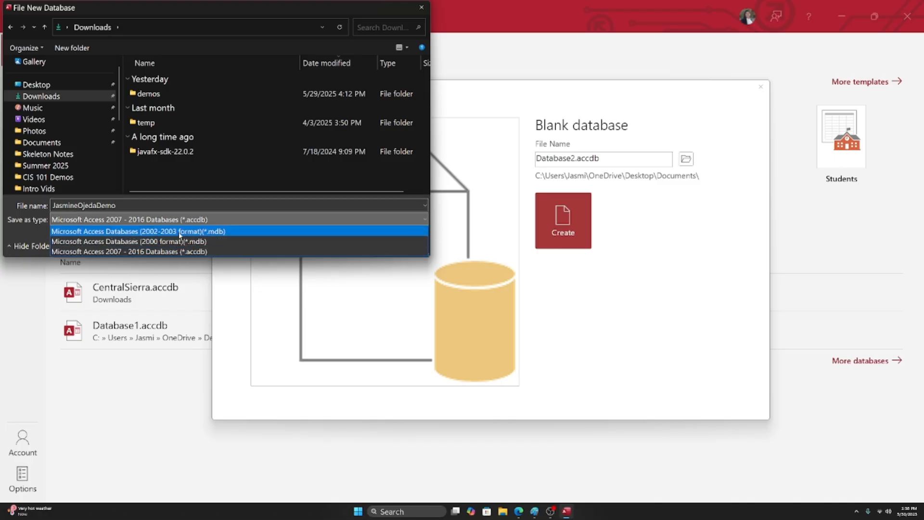
click(116, 252)
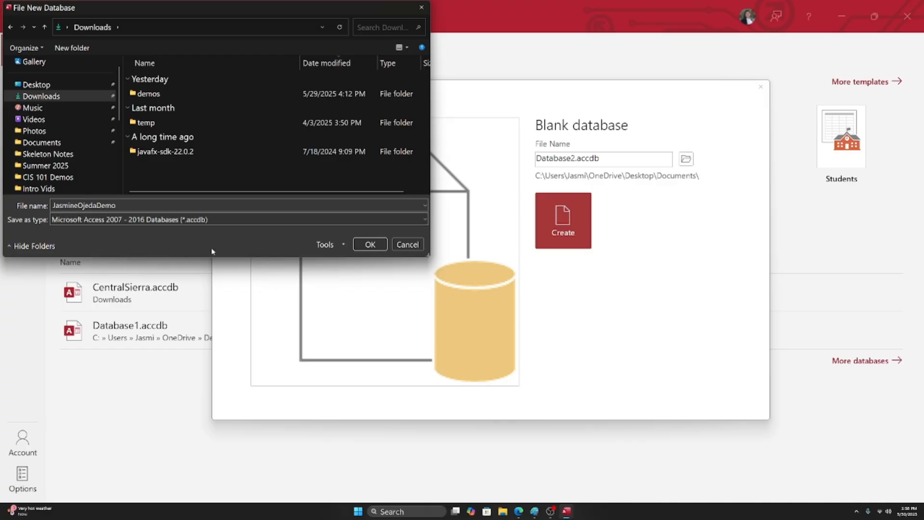
drag(195, 8, 210, 14)
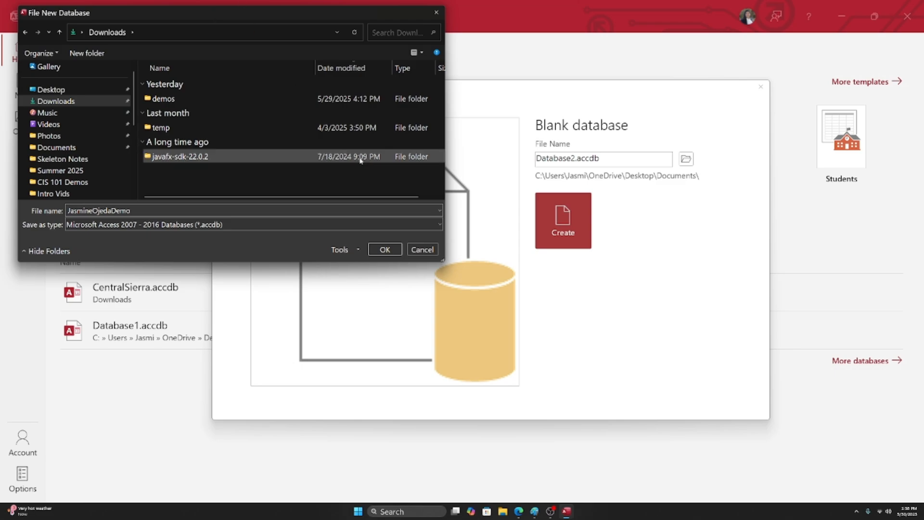
click(385, 250)
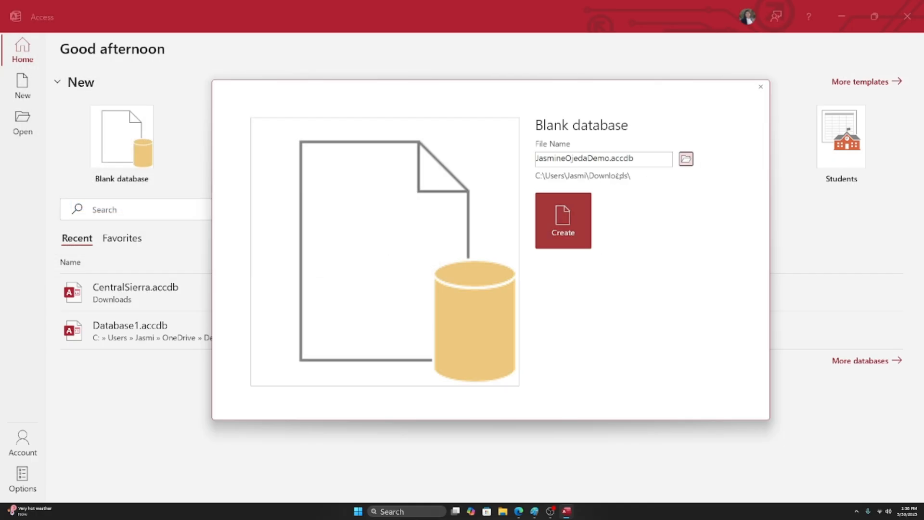
Check the database's file name and its .accdb extension, and create the blank database.
double_click(575, 158)
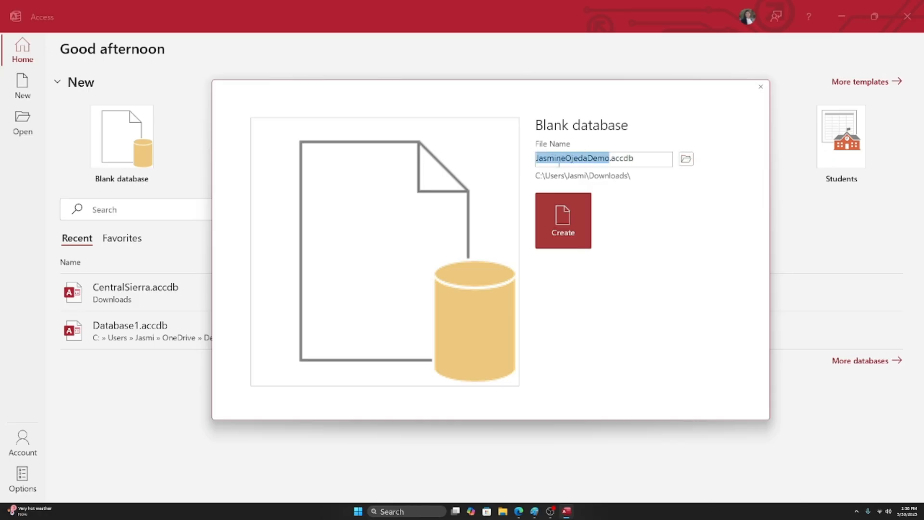
click(619, 161)
drag(609, 158, 635, 174)
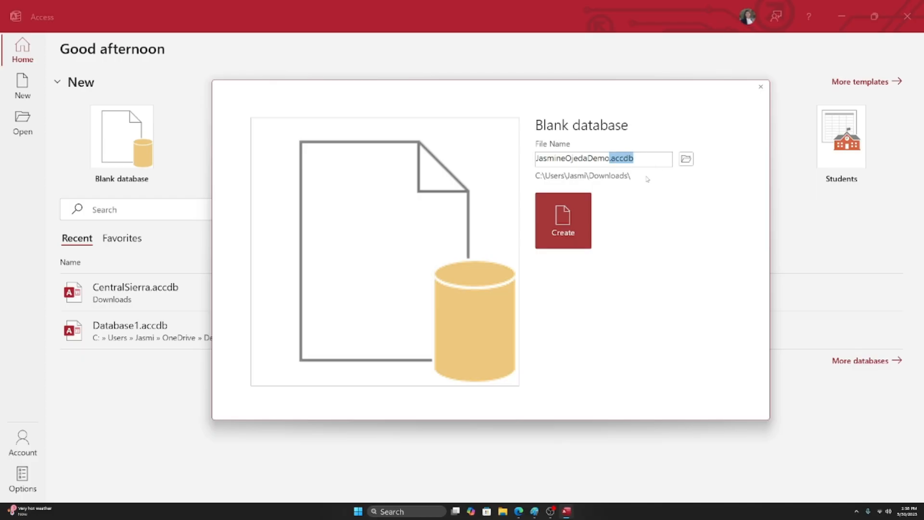
double_click(608, 158)
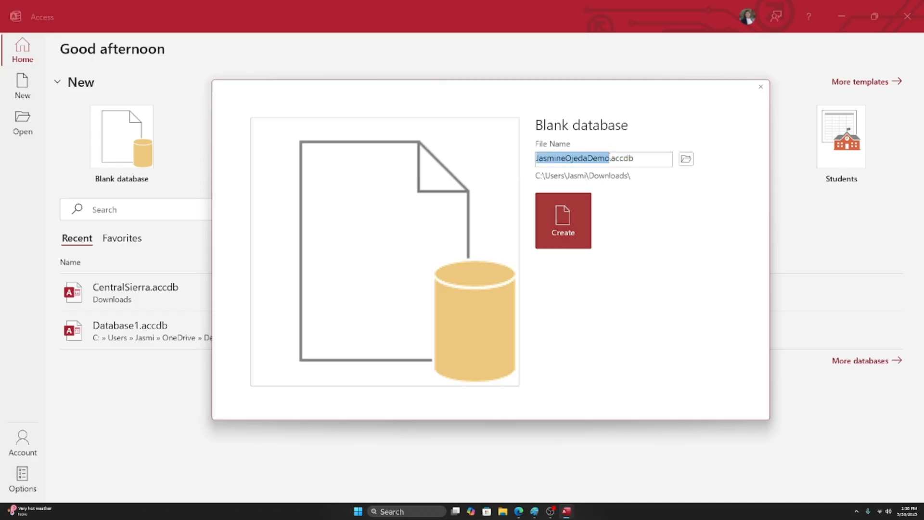
click(610, 162)
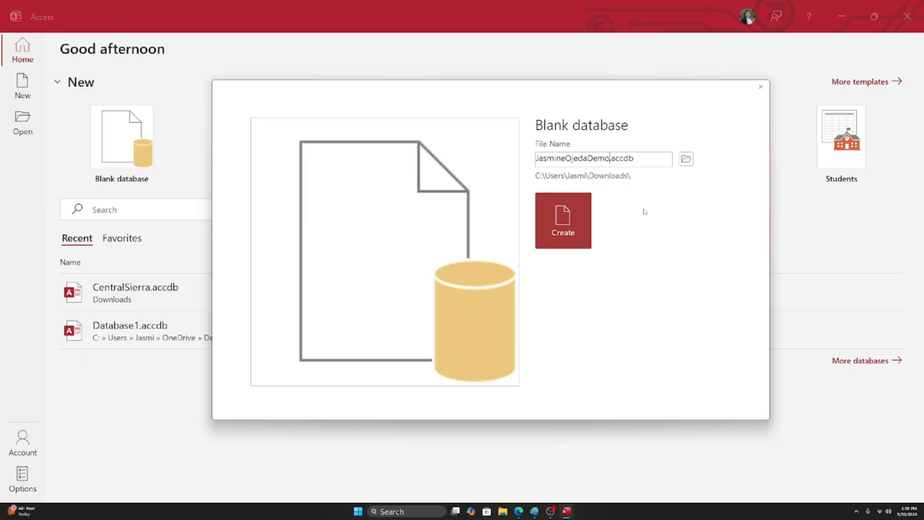
click(572, 221)
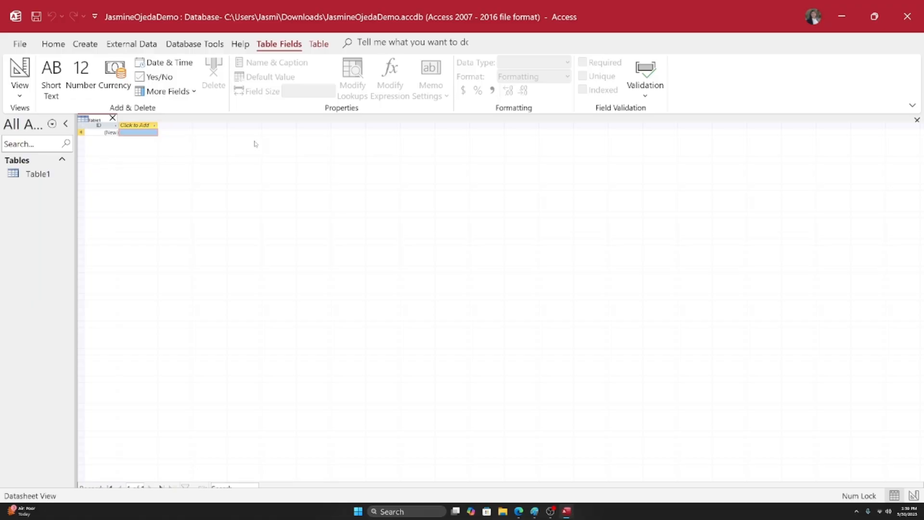
Enlarge the new table's datasheet text to font size 24.
click(54, 45)
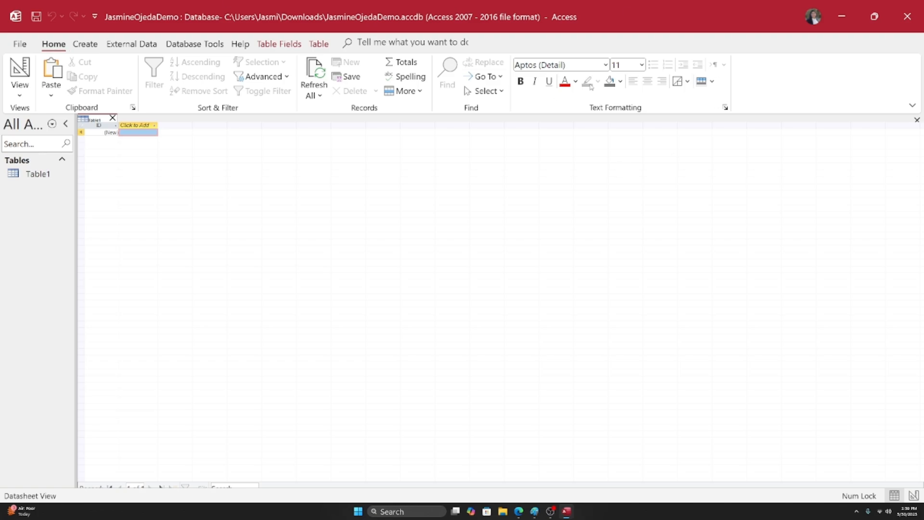
click(643, 65)
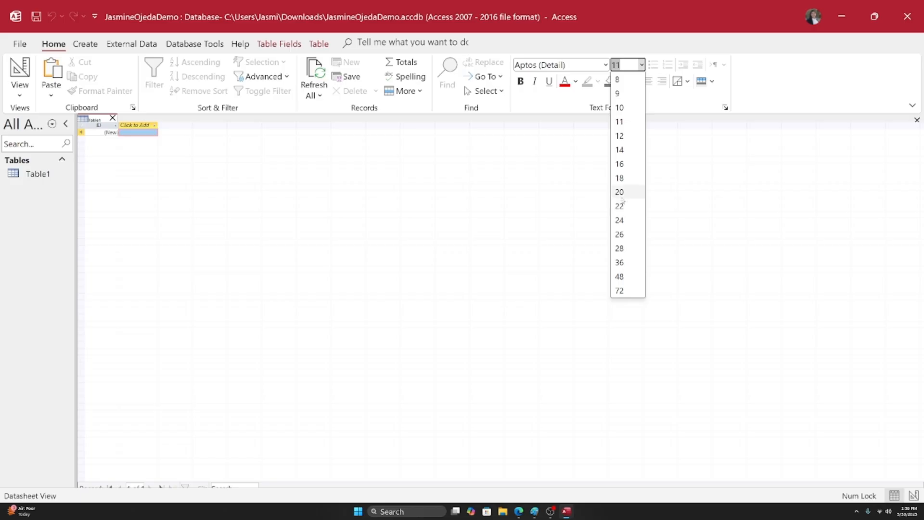
click(620, 151)
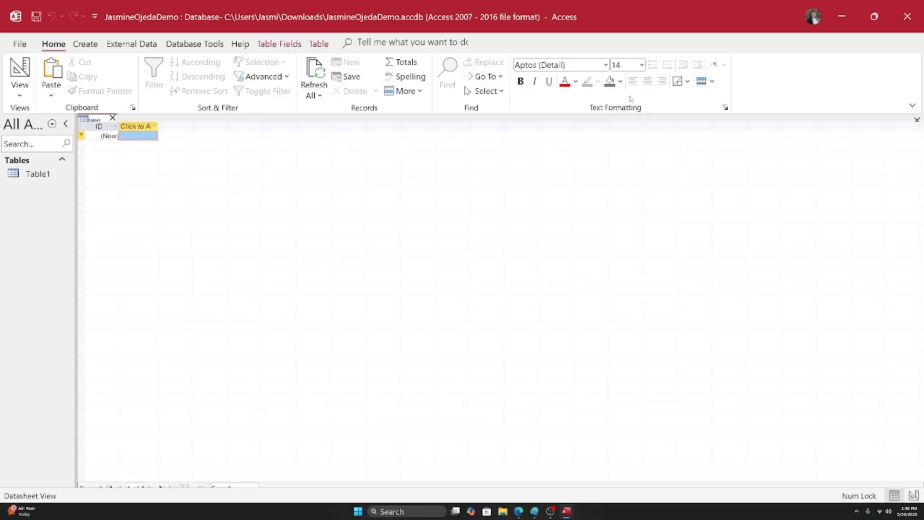
click(642, 65)
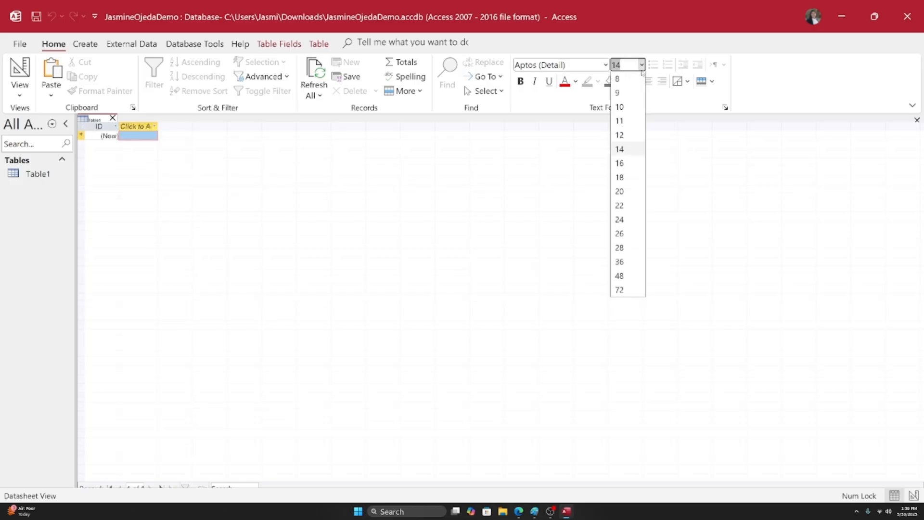
click(620, 220)
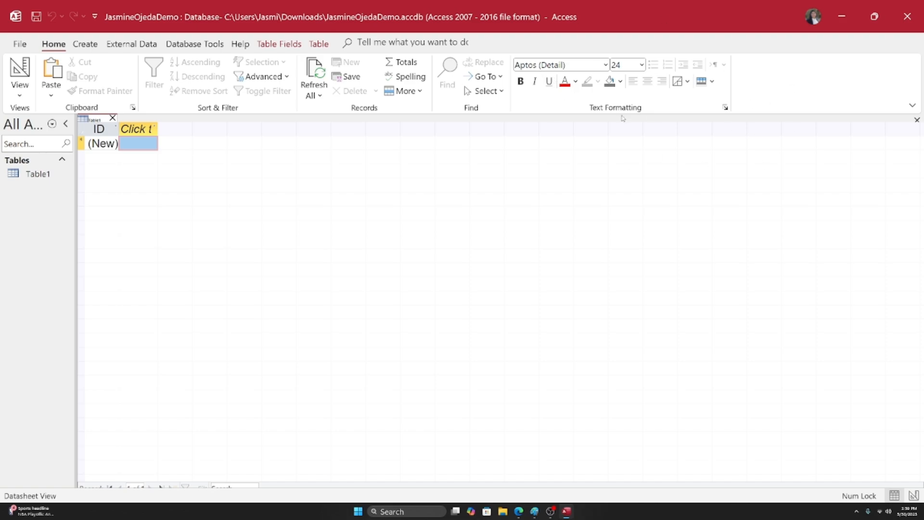
click(641, 64)
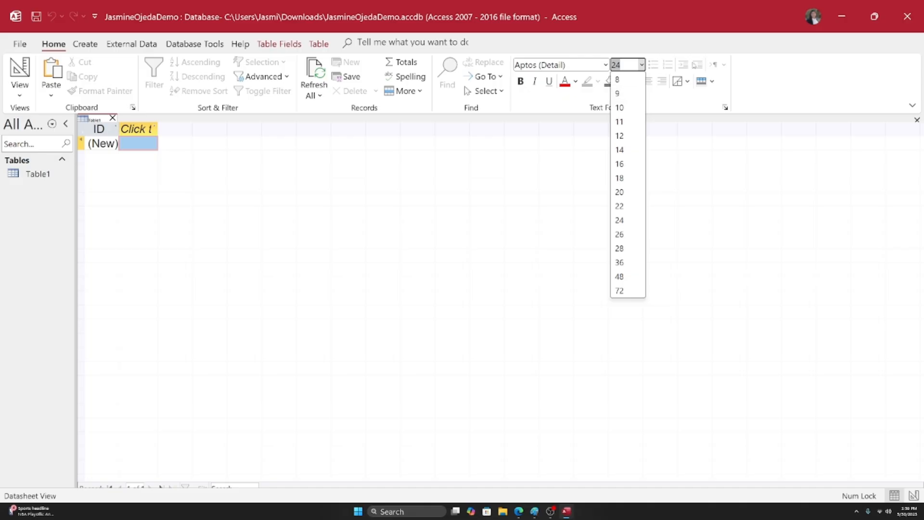
click(768, 79)
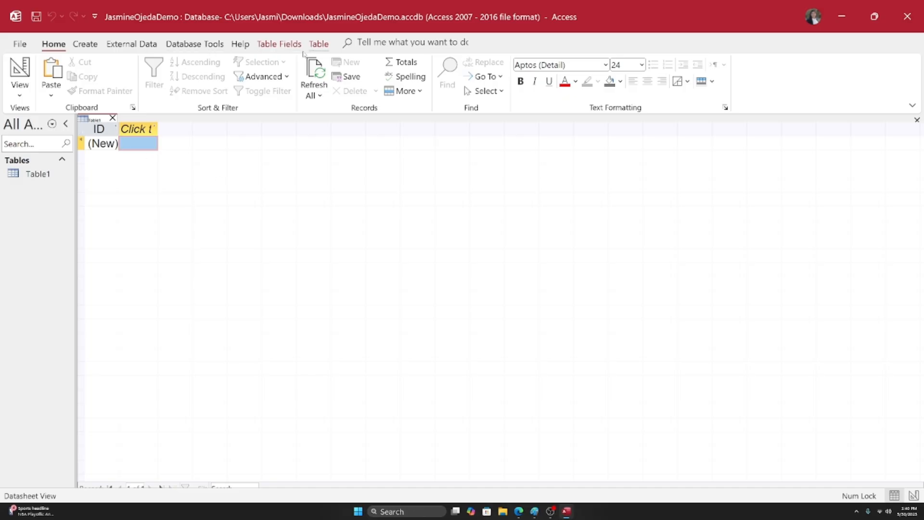
Widen the navigation pane and close the new table, discarding its layout changes.
click(283, 46)
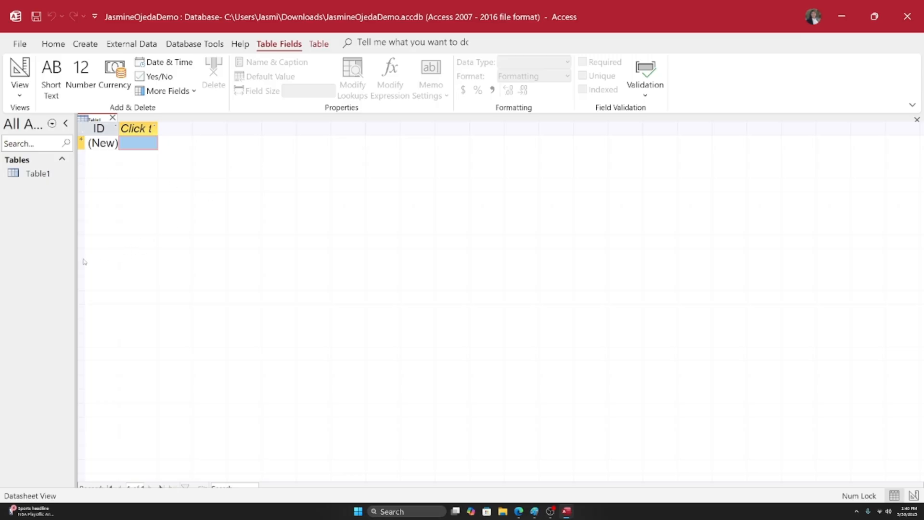
drag(76, 262, 142, 258)
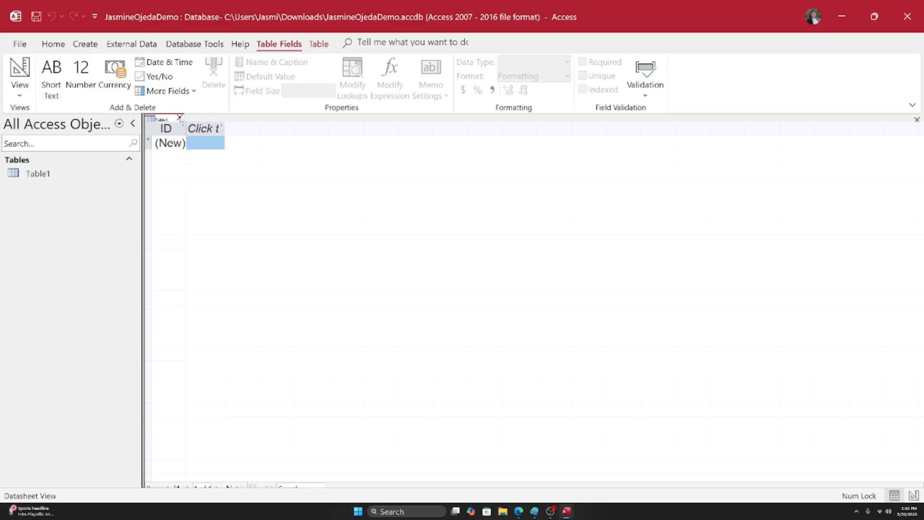
click(180, 119)
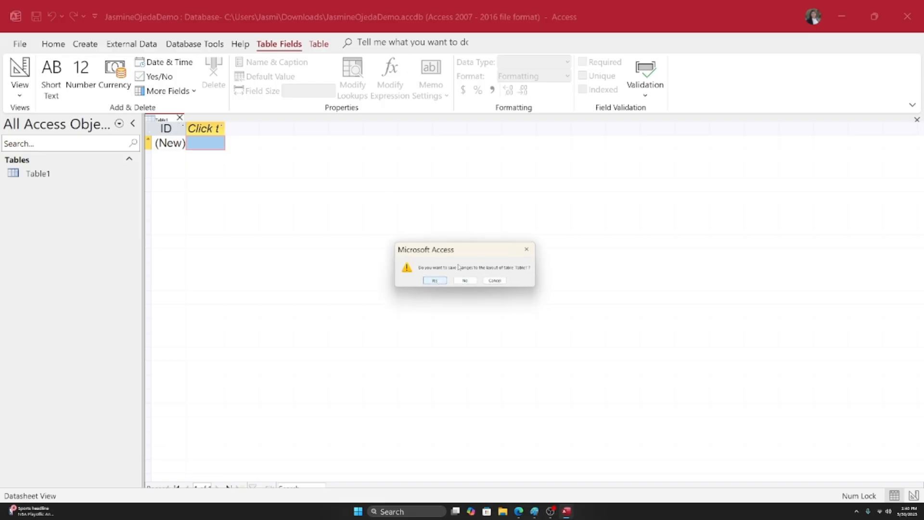
click(466, 281)
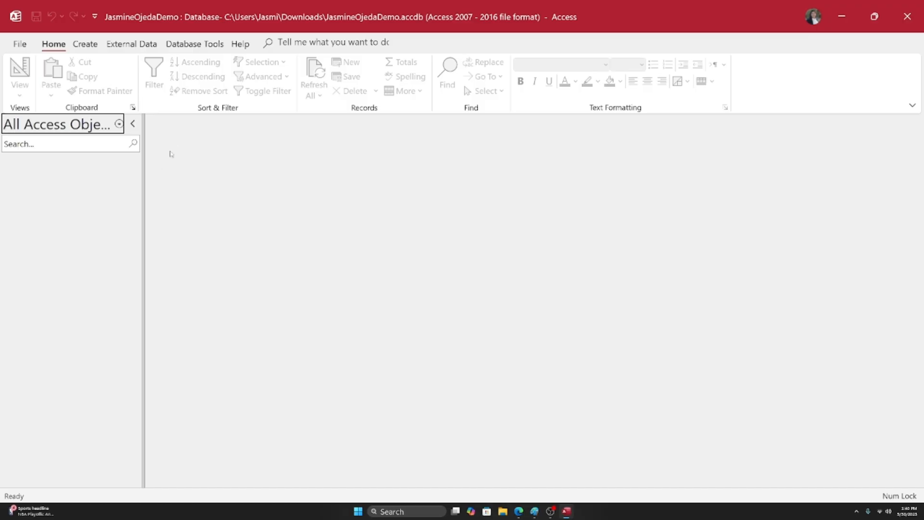
Create a new table in Datasheet view and set its text to font size 24.
click(82, 47)
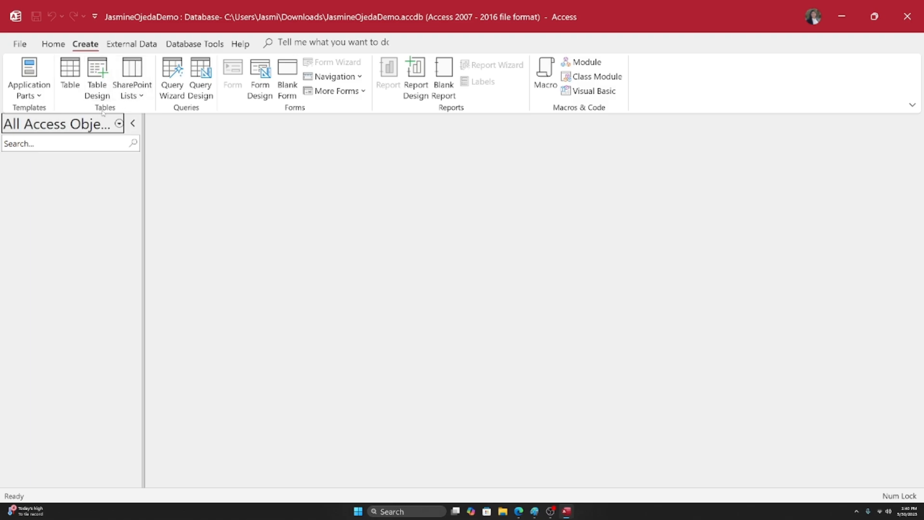
click(70, 85)
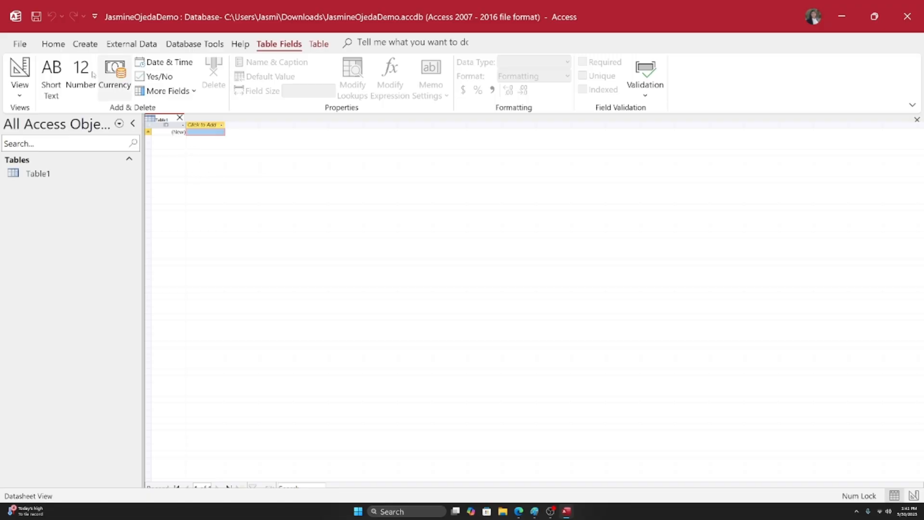
click(52, 45)
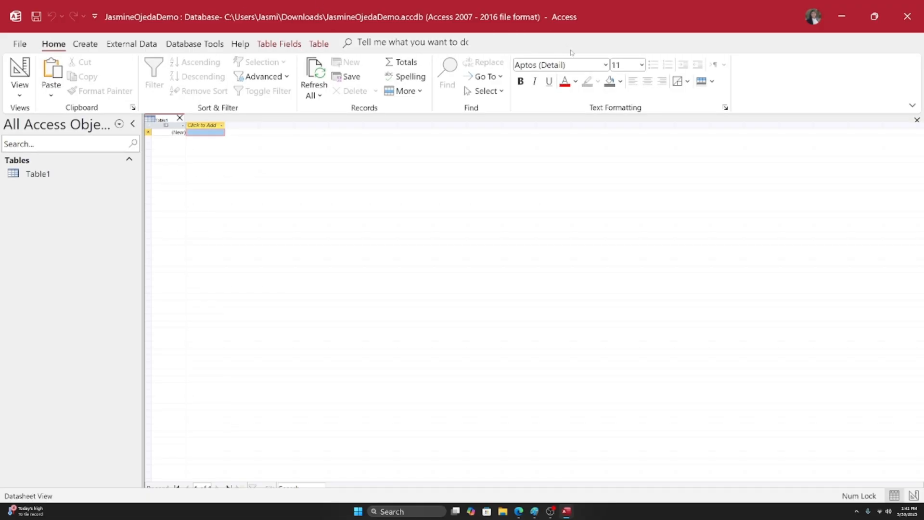
click(641, 65)
click(620, 220)
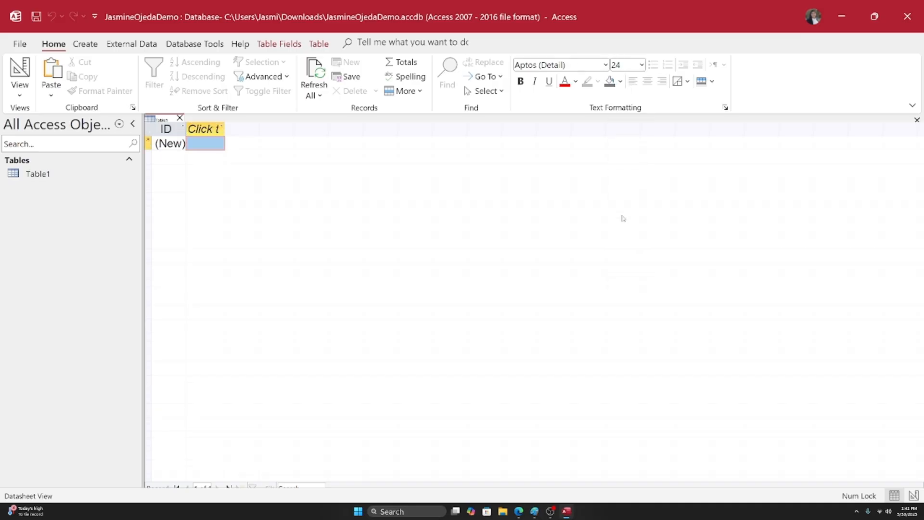
drag(143, 219, 101, 219)
Rename the table's ID field as StudentID.
click(107, 129)
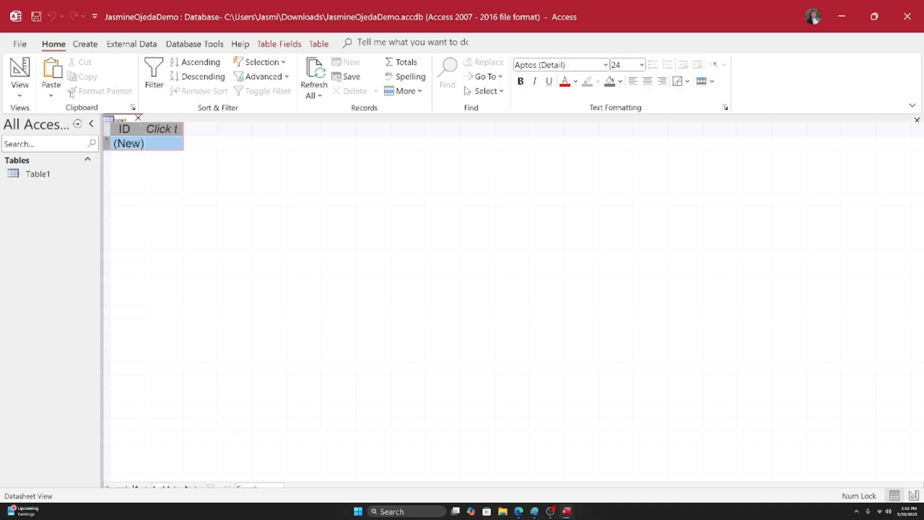
click(126, 143)
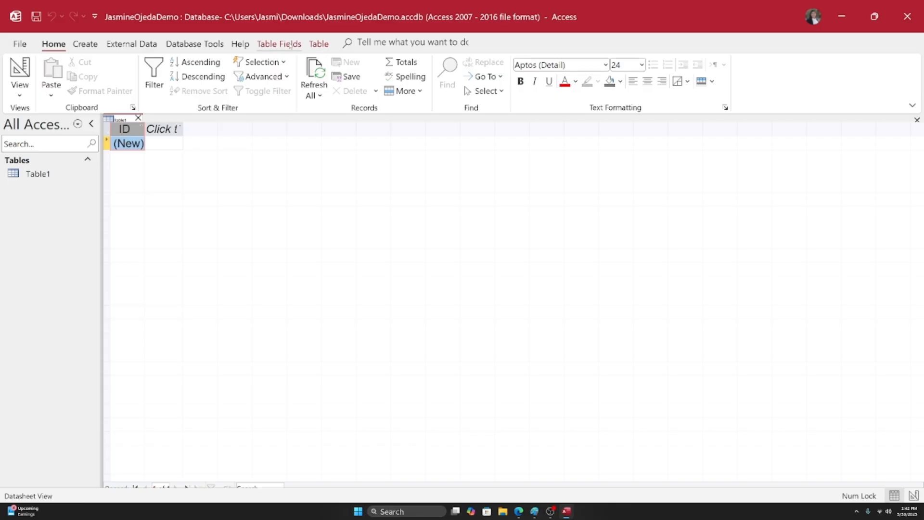
click(281, 46)
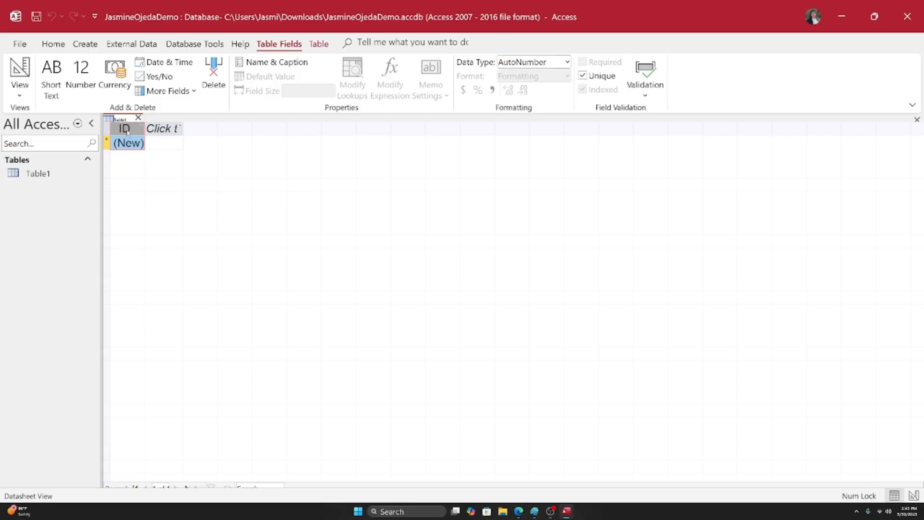
double_click(125, 128)
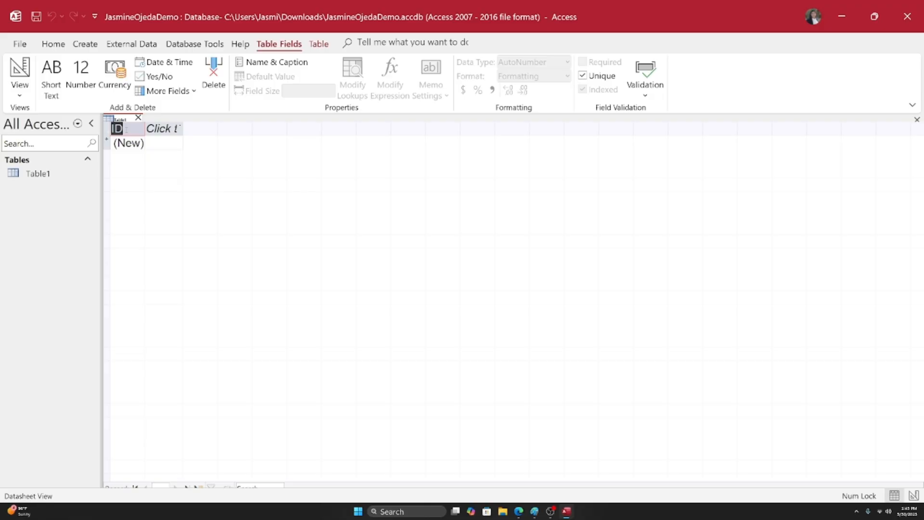
text(Studen)
text(t)
text(ID)
key(Tab)
click(127, 132)
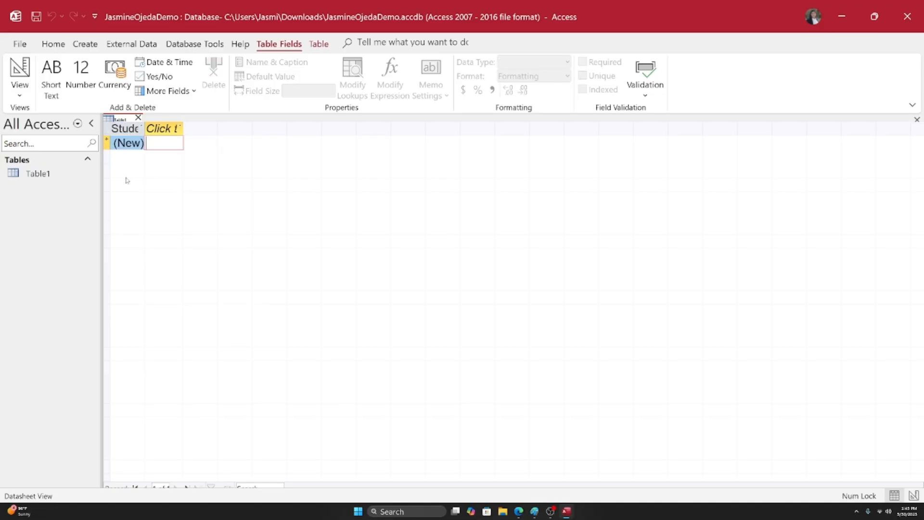
Resize the StudentID column so its width fits the full field name.
click(130, 133)
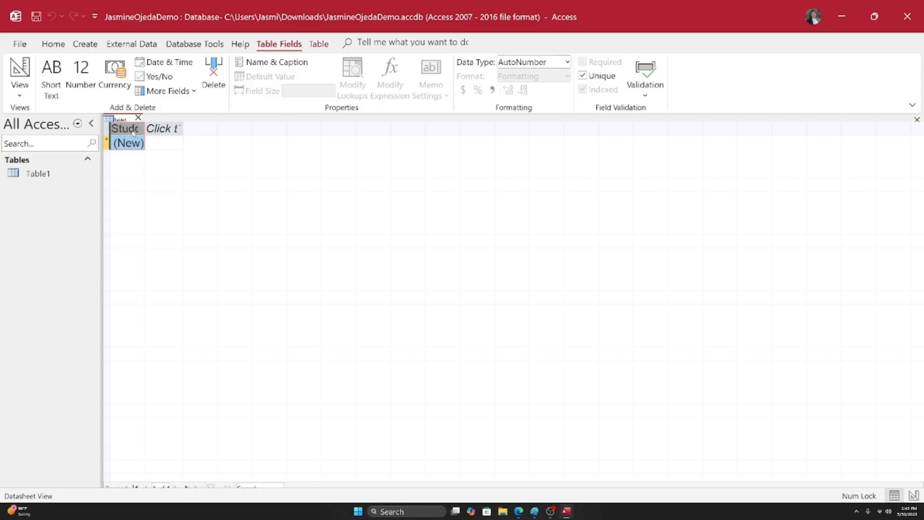
click(145, 129)
key(Escape)
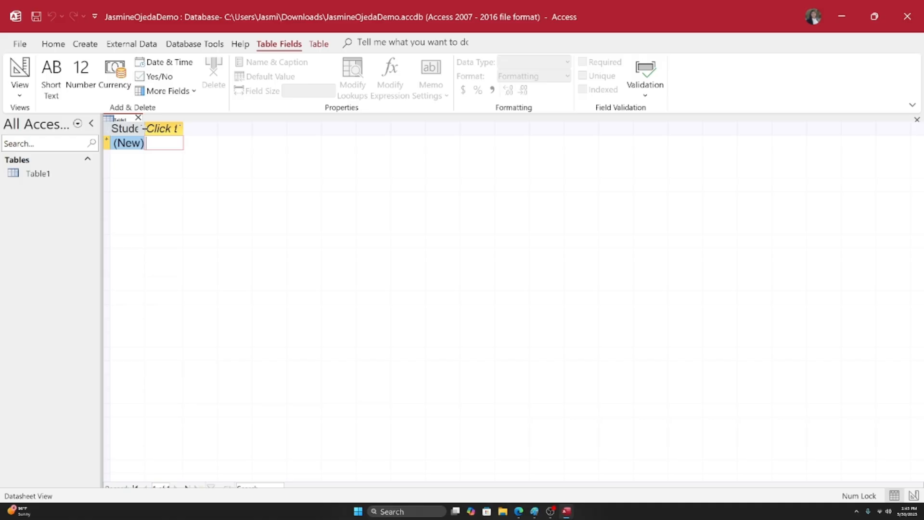
drag(143, 128, 191, 128)
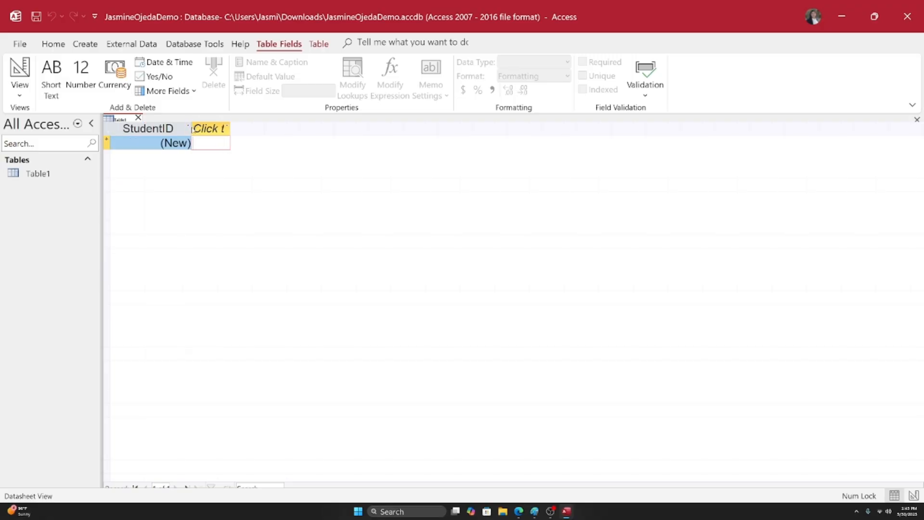
double_click(191, 128)
click(141, 128)
click(141, 128)
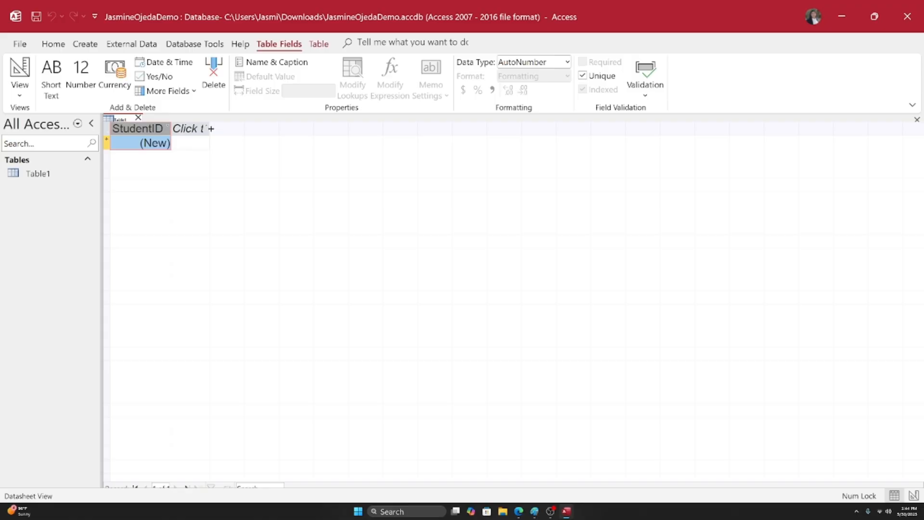
Widen the Click to Add column enough for its entire heading.
click(212, 130)
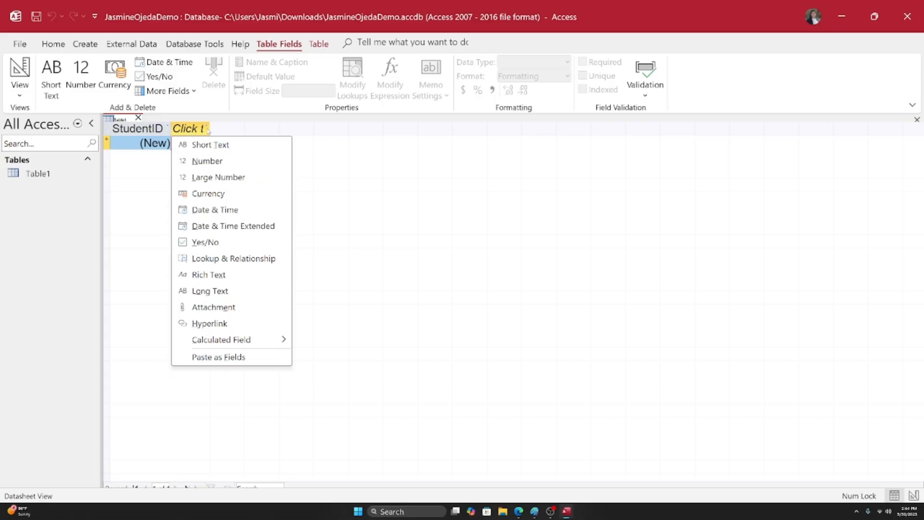
click(215, 117)
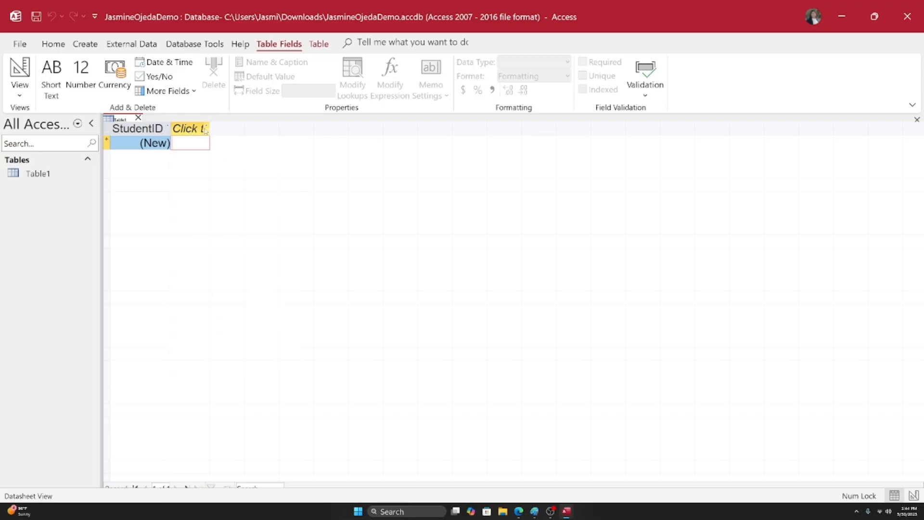
drag(211, 130, 254, 128)
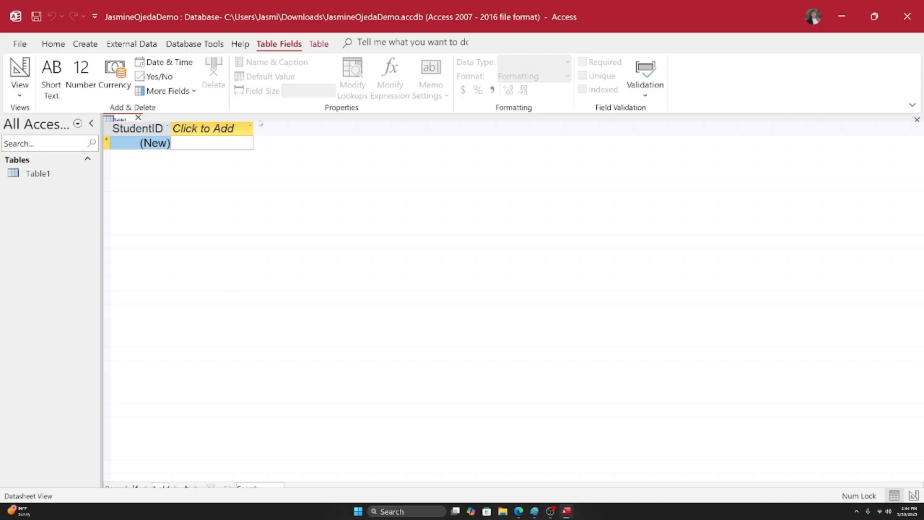
Add a Short Text field named FirstName after StudentID.
click(215, 129)
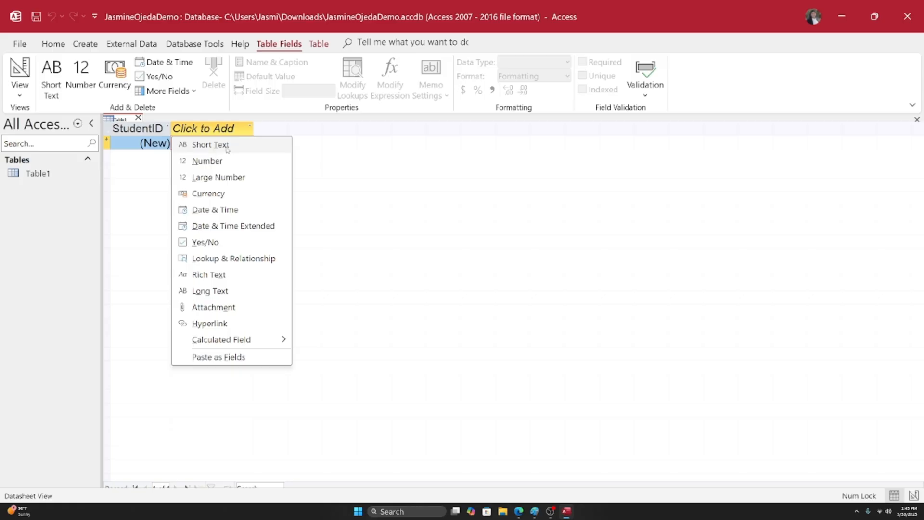
click(227, 146)
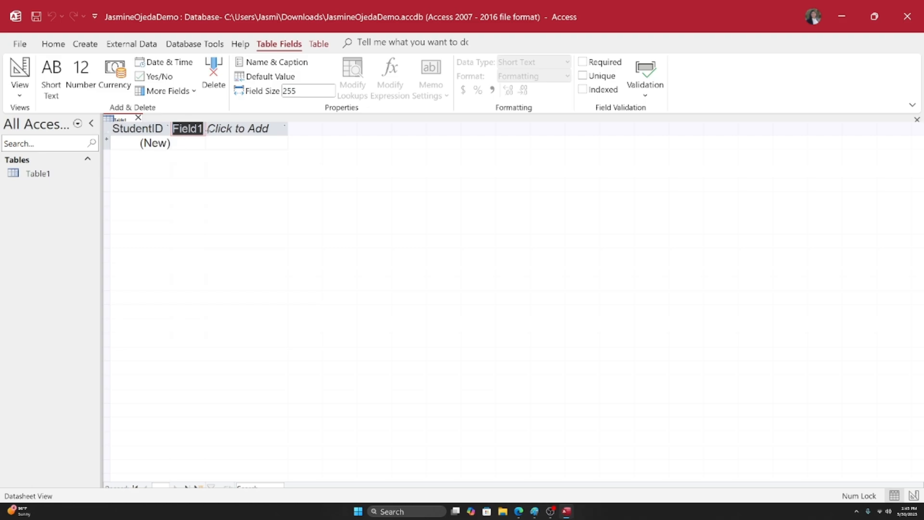
text(Fir)
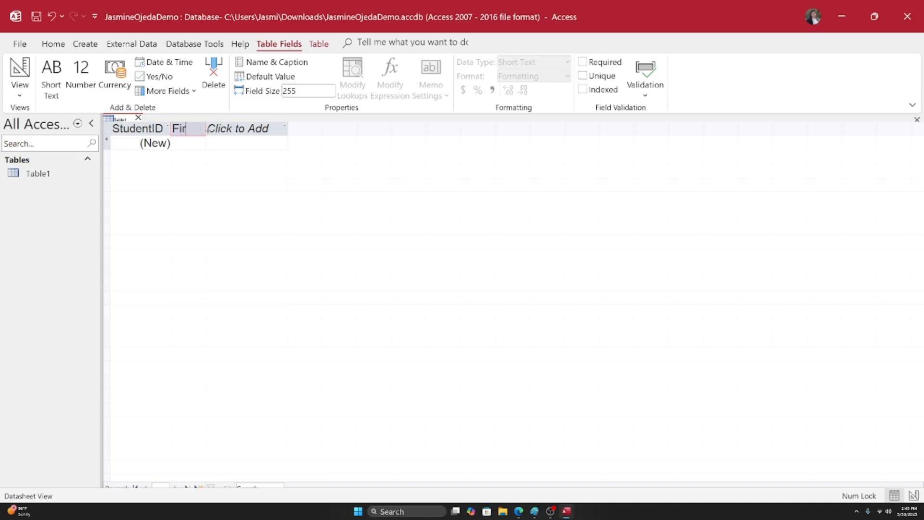
text(st Name)
key(Return)
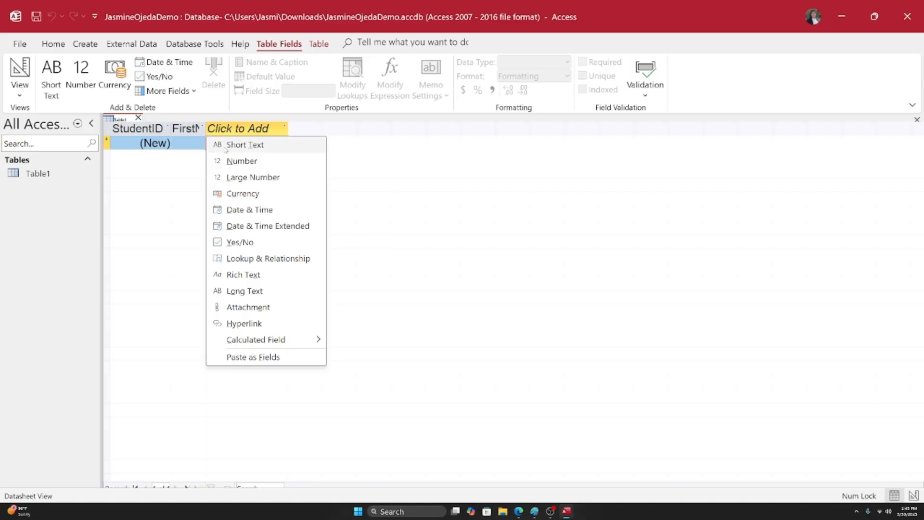
Add a Short Text field named LastName after FirstName, without adding a further field.
click(245, 146)
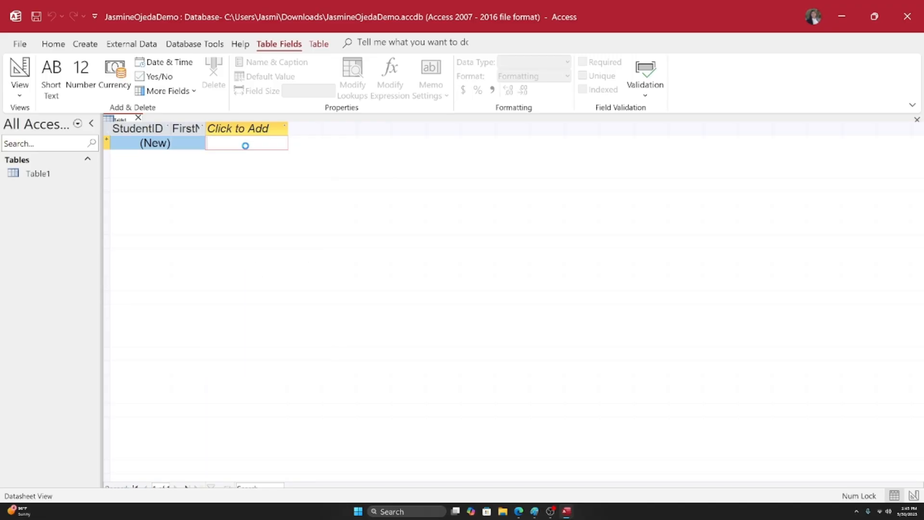
text(La)
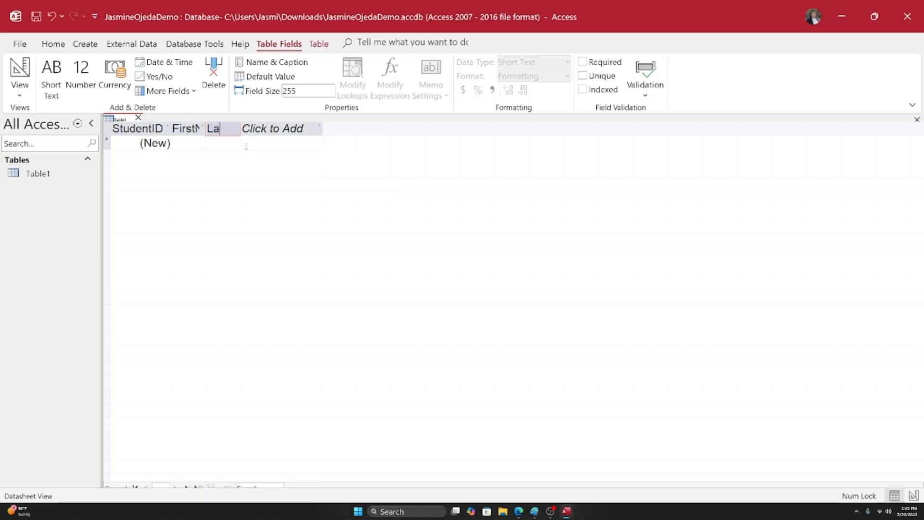
text(stName)
key(Return)
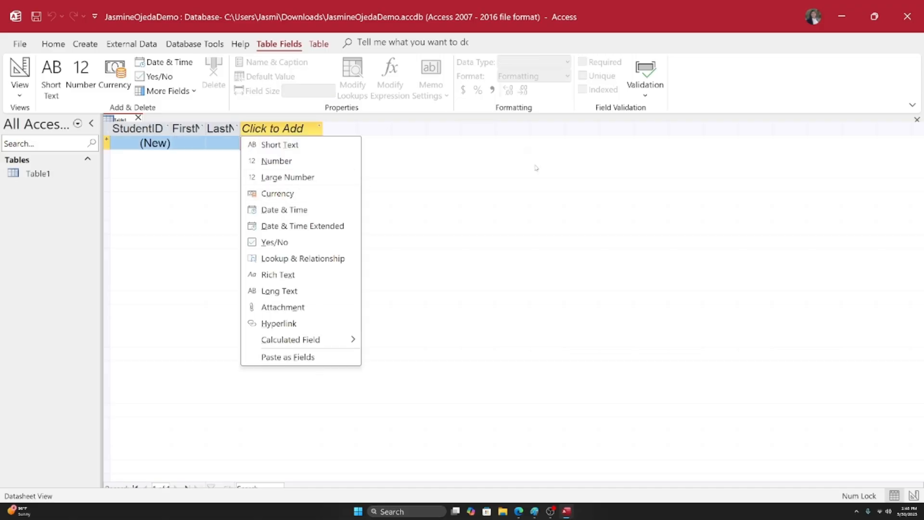
click(575, 224)
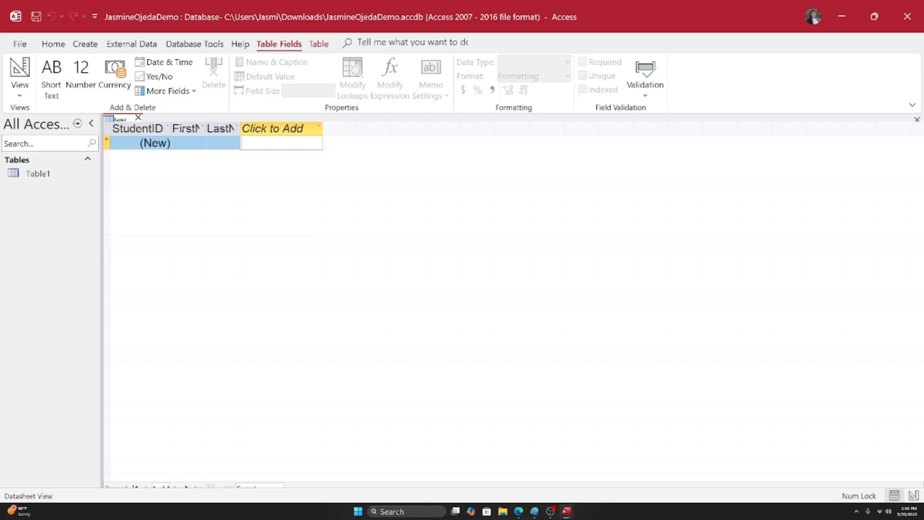
Fit the FirstName and LastName column widths to their field names.
click(193, 130)
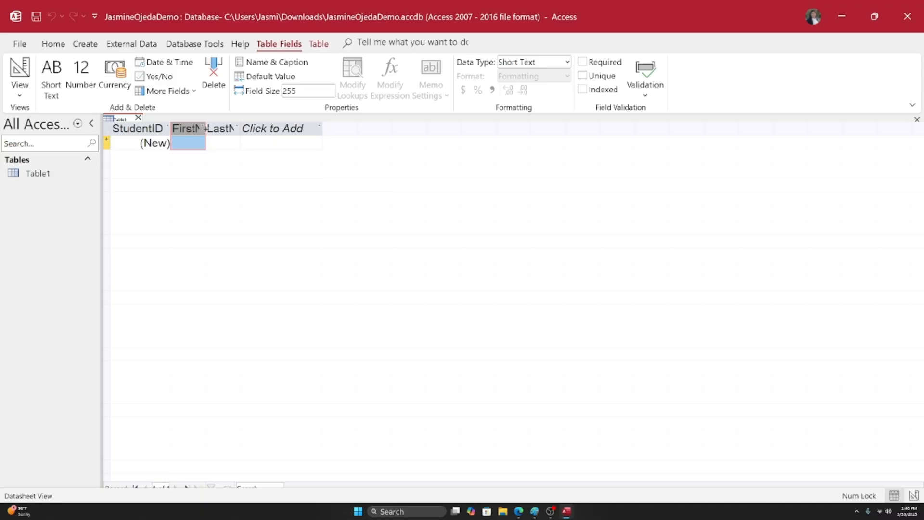
double_click(206, 129)
click(246, 129)
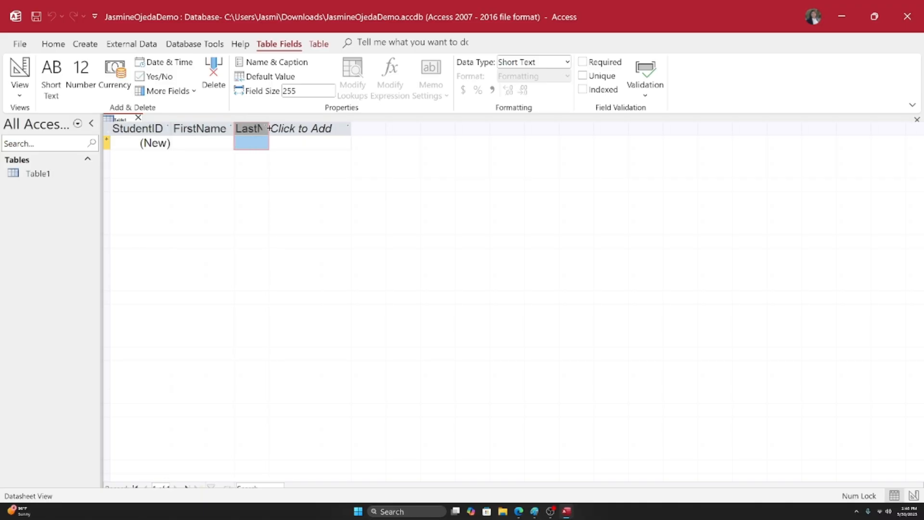
double_click(268, 129)
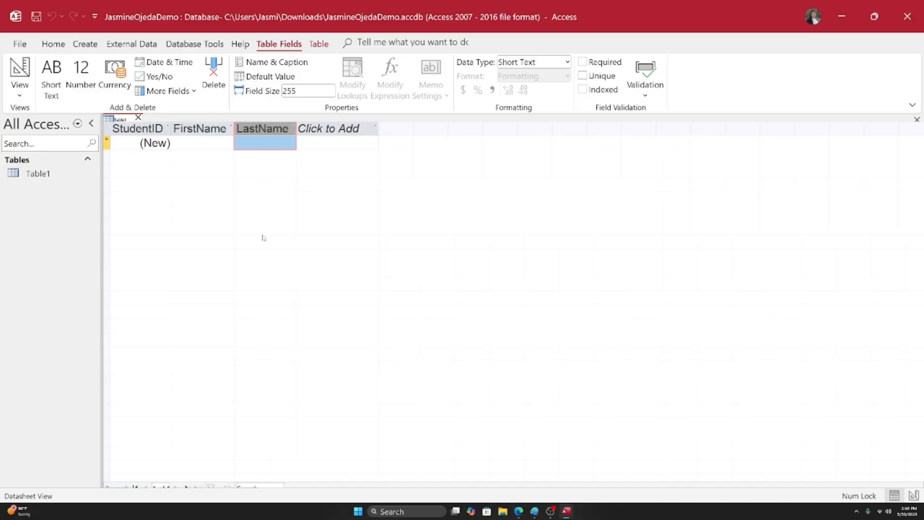
Compare the data type and properties of the FirstName and LastName fields.
click(207, 131)
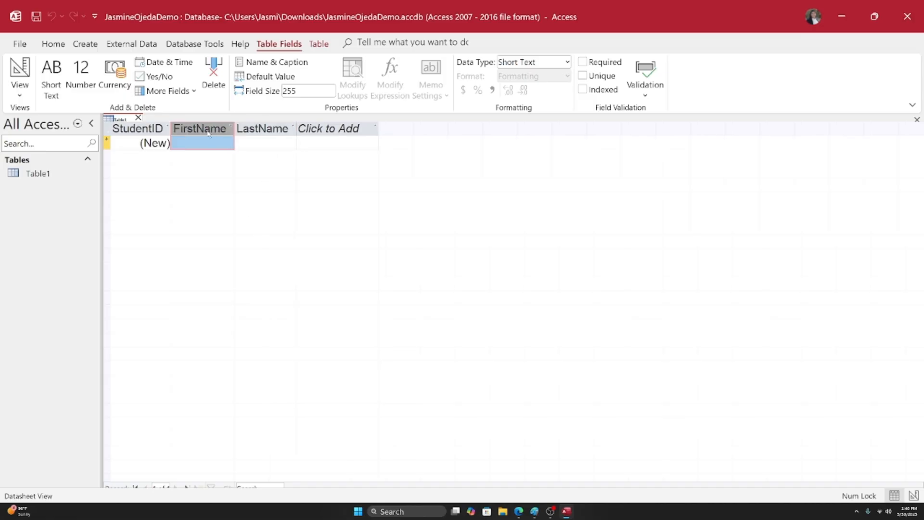
click(254, 131)
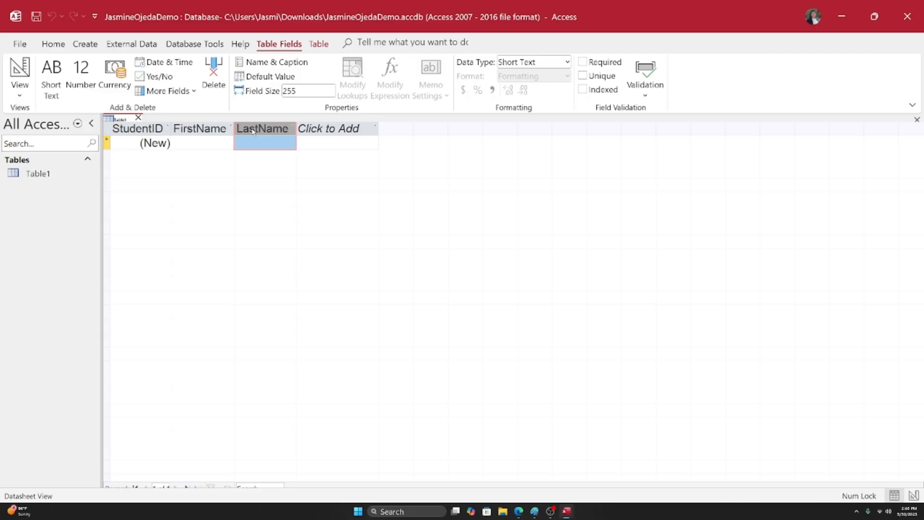
click(224, 130)
click(214, 129)
click(253, 125)
click(188, 129)
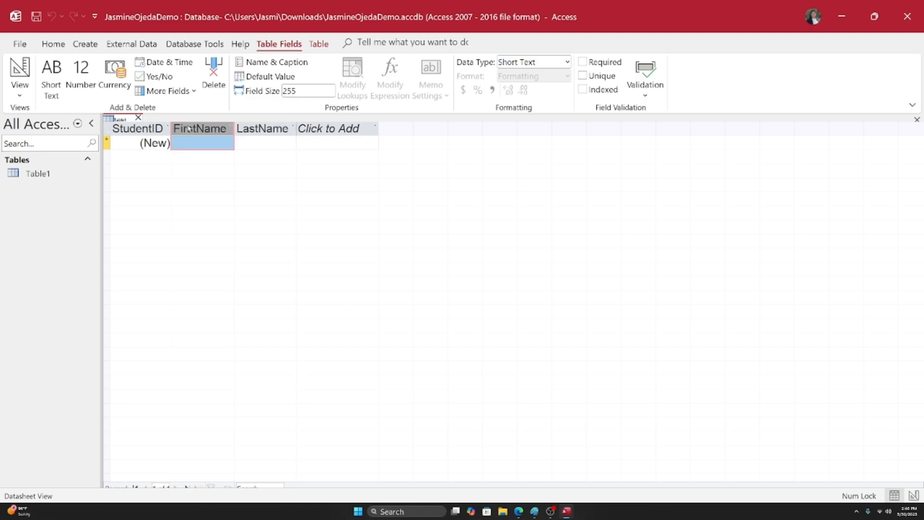
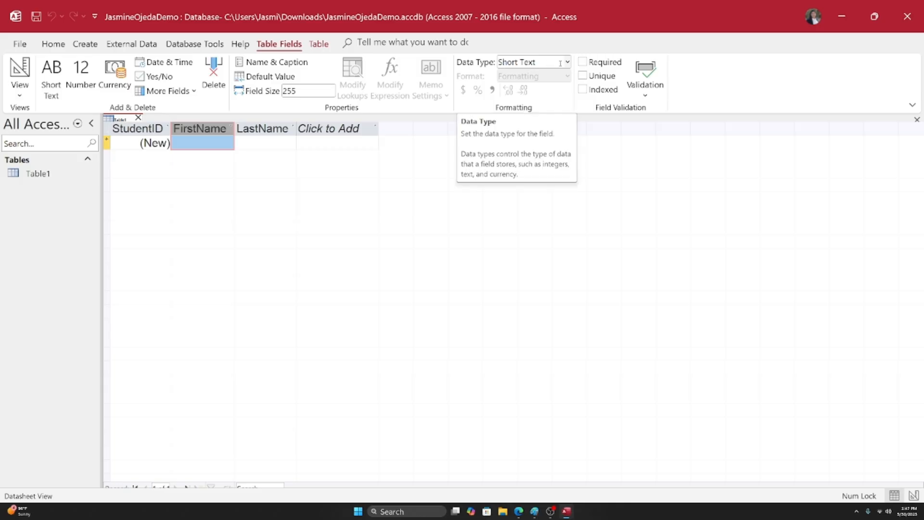
Review the data types available for the FirstName field without changing its type.
click(568, 62)
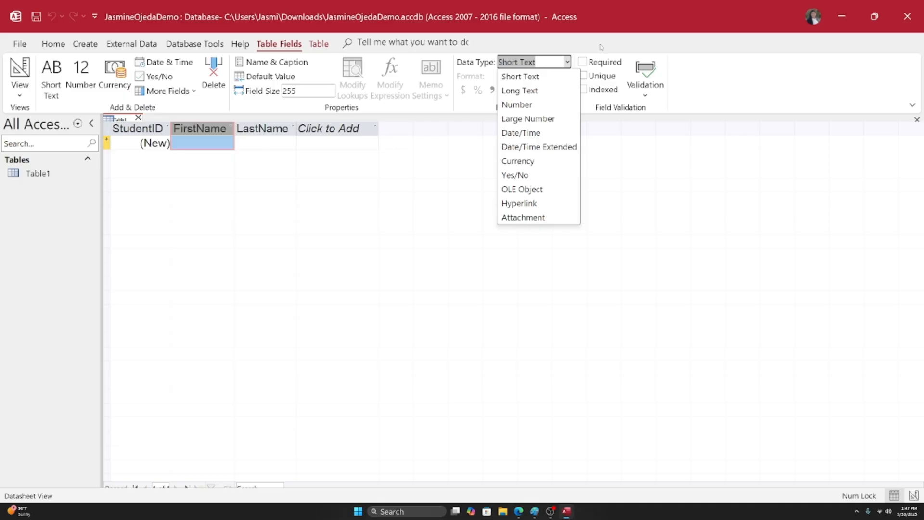
click(568, 62)
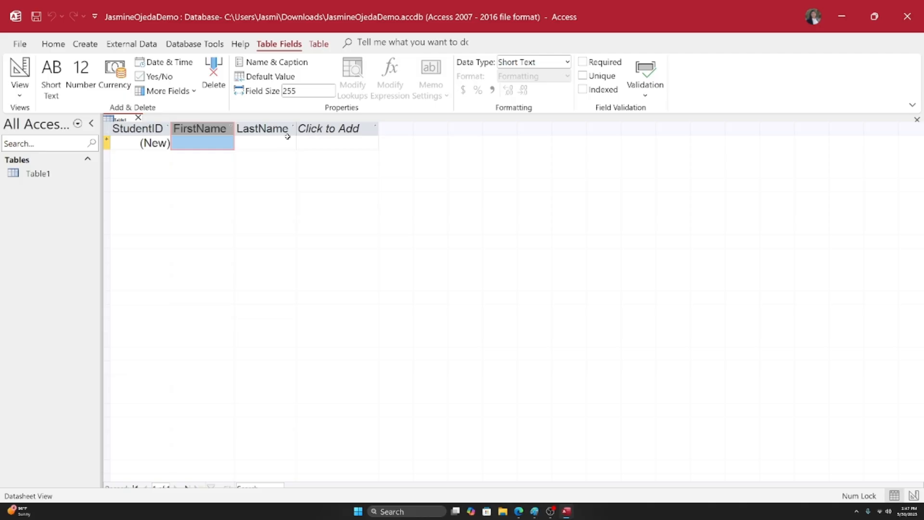
Add a Number field named Classes after LastName and fit its column width to the field name.
click(329, 129)
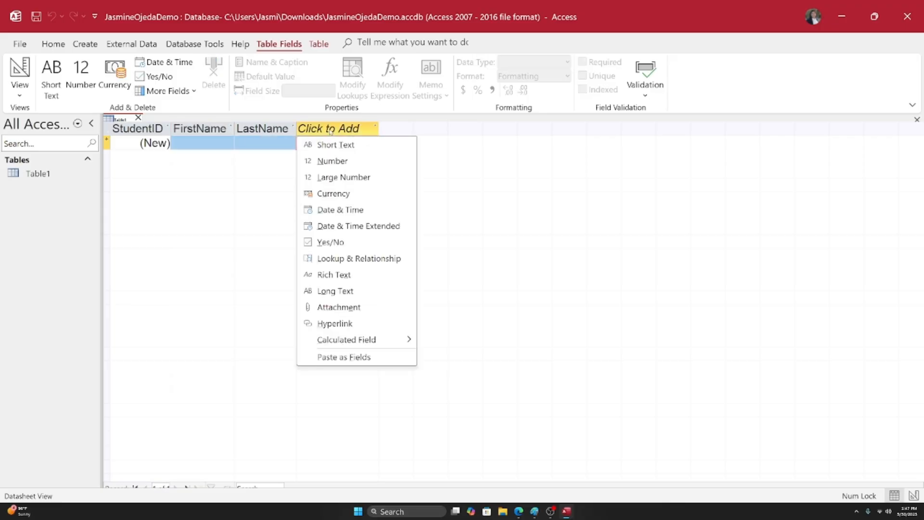
click(332, 161)
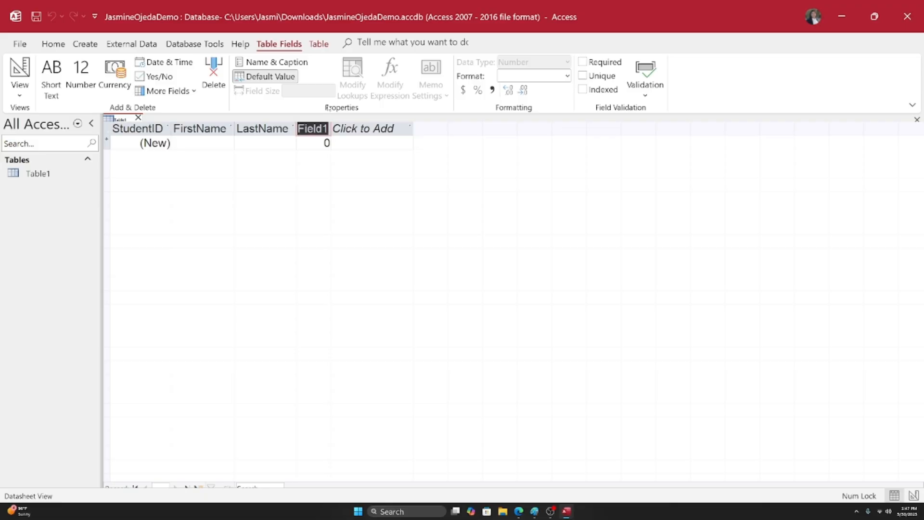
text(Classe)
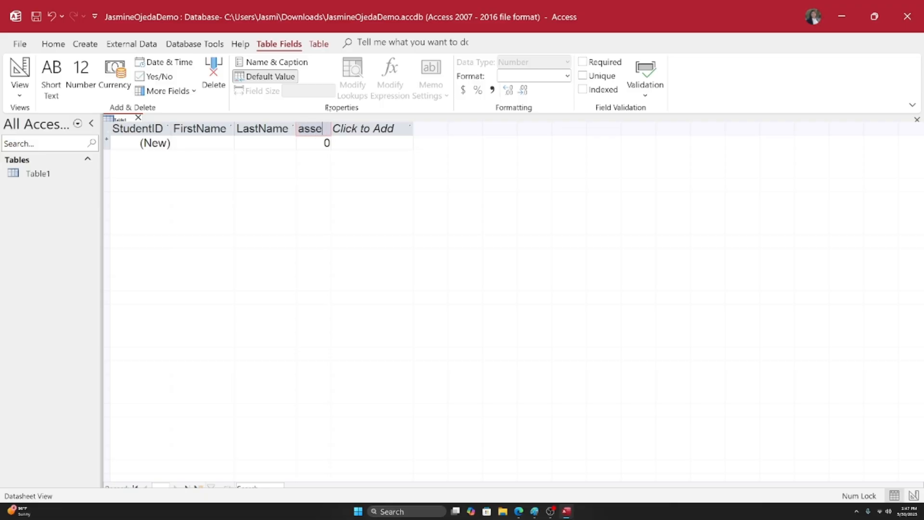
text(s)
key(Return)
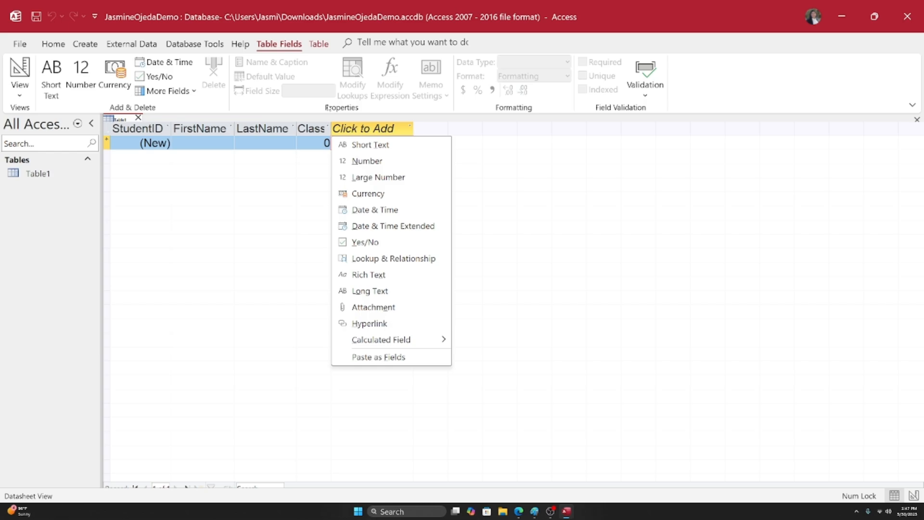
click(322, 133)
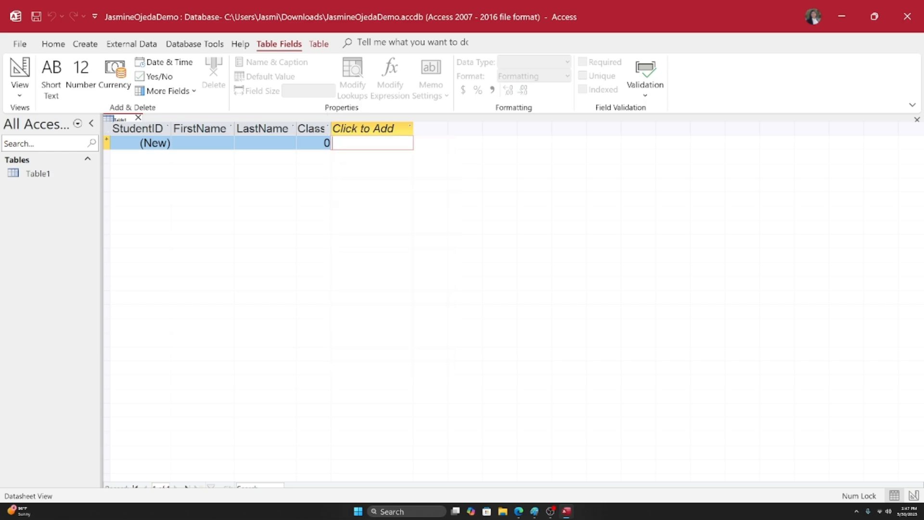
click(320, 131)
double_click(331, 129)
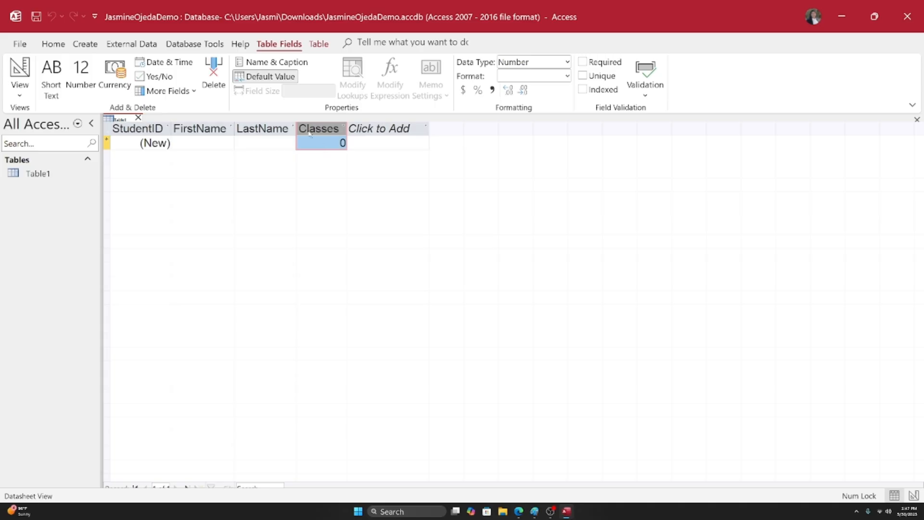
Compare the data types and properties of the StudentID, FirstName, LastName and Classes fields.
click(271, 129)
click(323, 143)
click(206, 137)
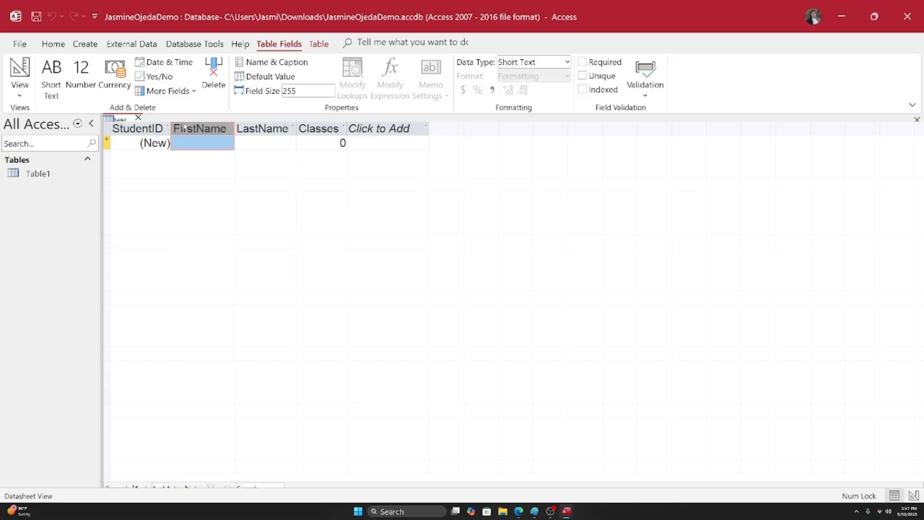
click(242, 130)
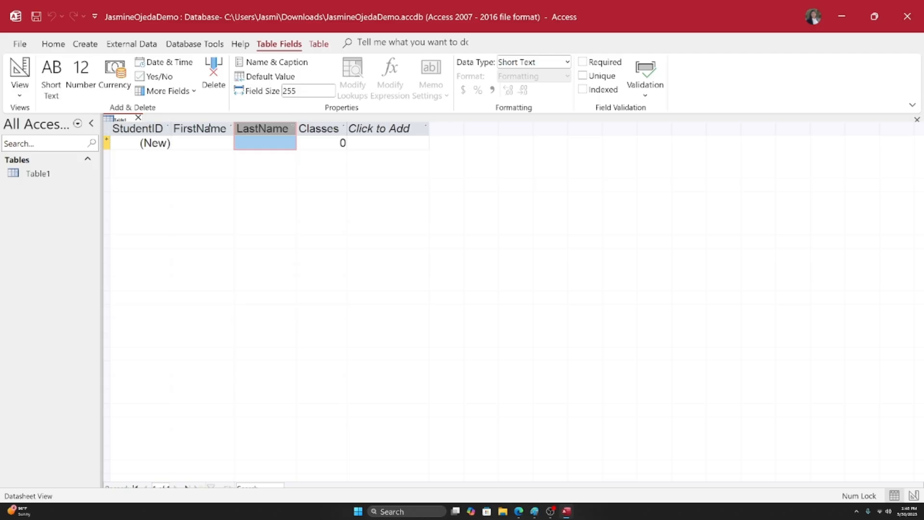
click(211, 129)
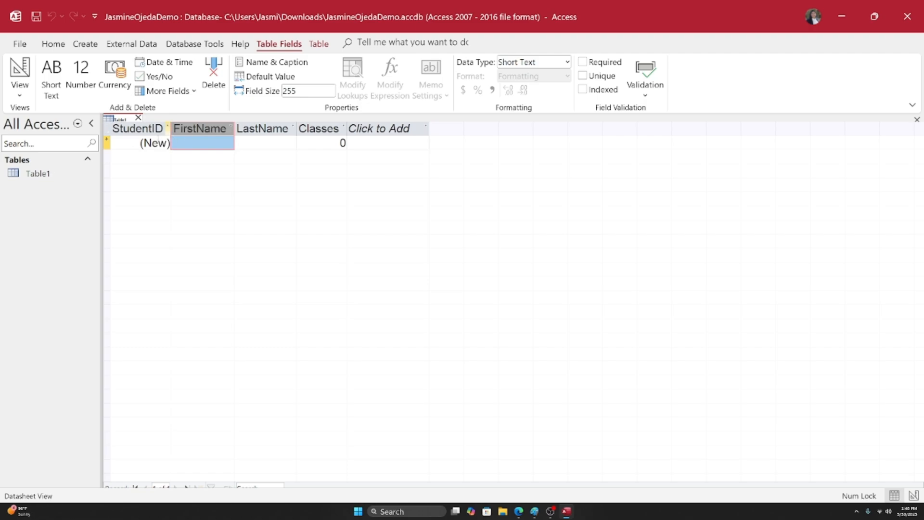
click(139, 130)
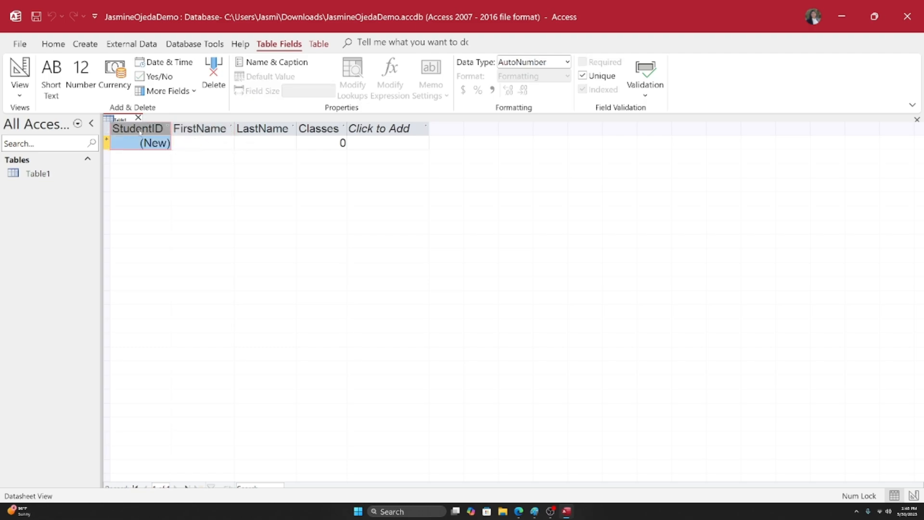
click(200, 128)
click(263, 129)
click(318, 128)
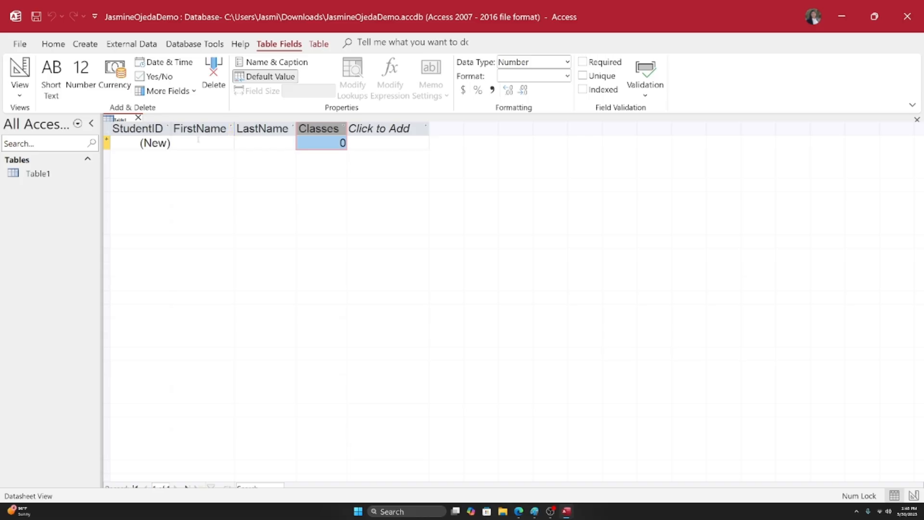
click(203, 130)
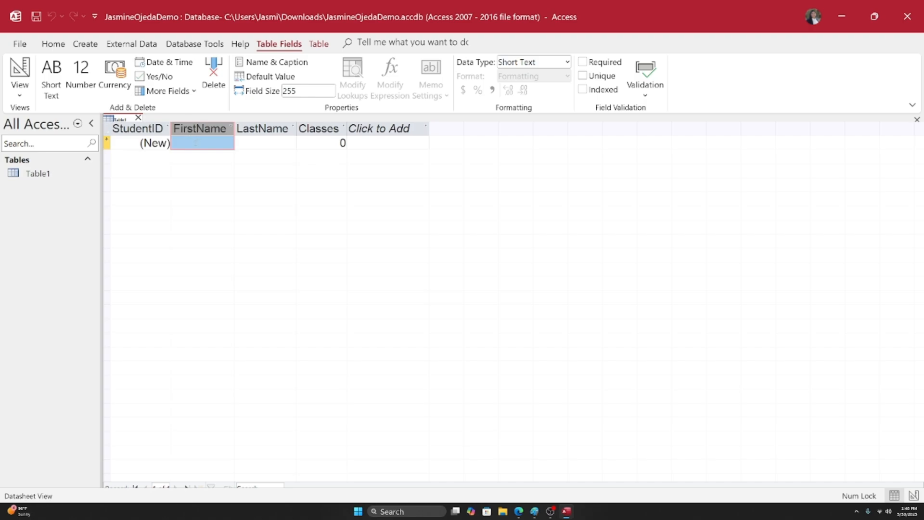
click(196, 142)
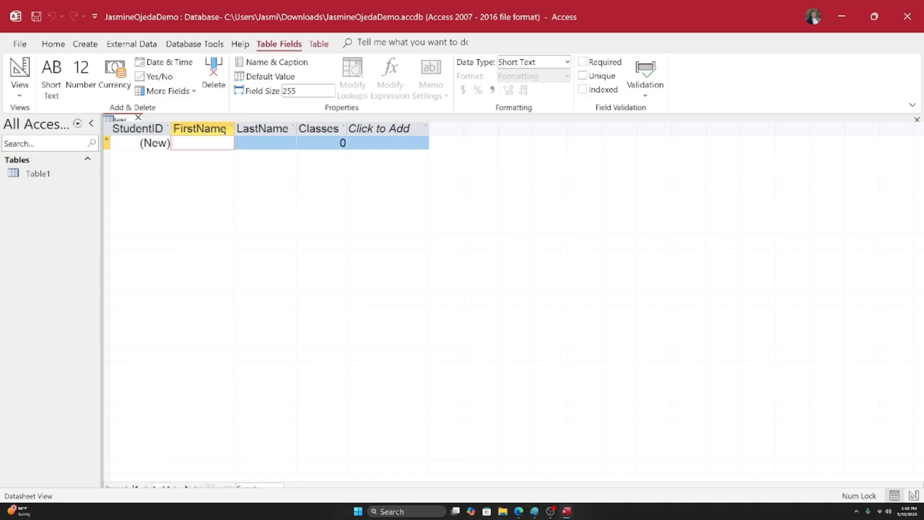
click(144, 133)
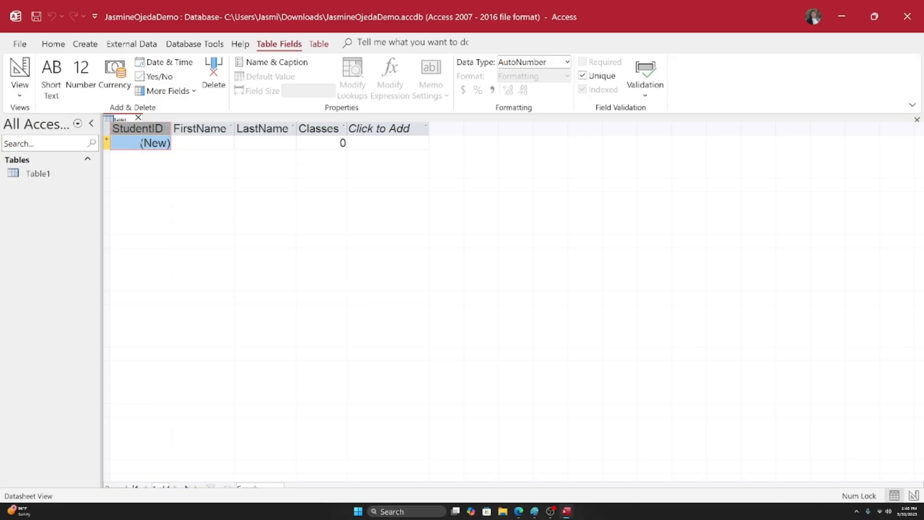
Enter the first student record with the student's first name, last name and 4 classes, leaving StudentID to fill automatically.
click(188, 140)
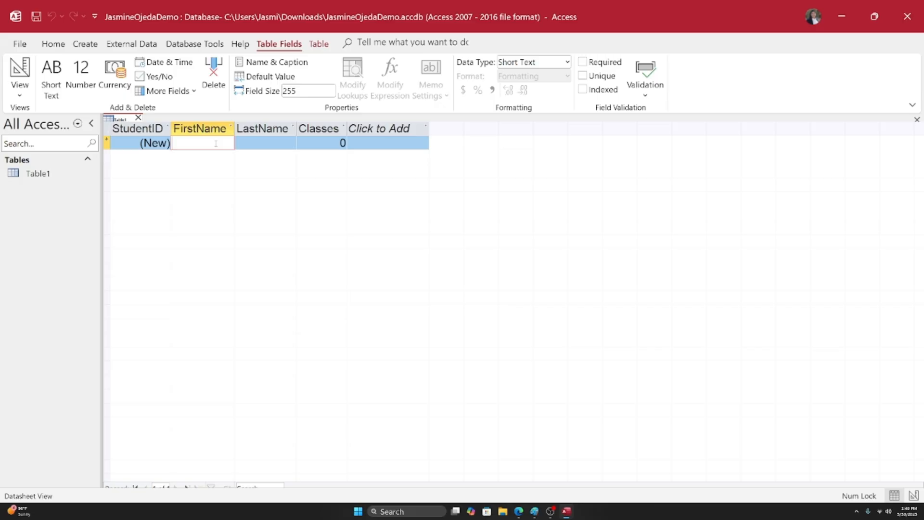
text(Jasm)
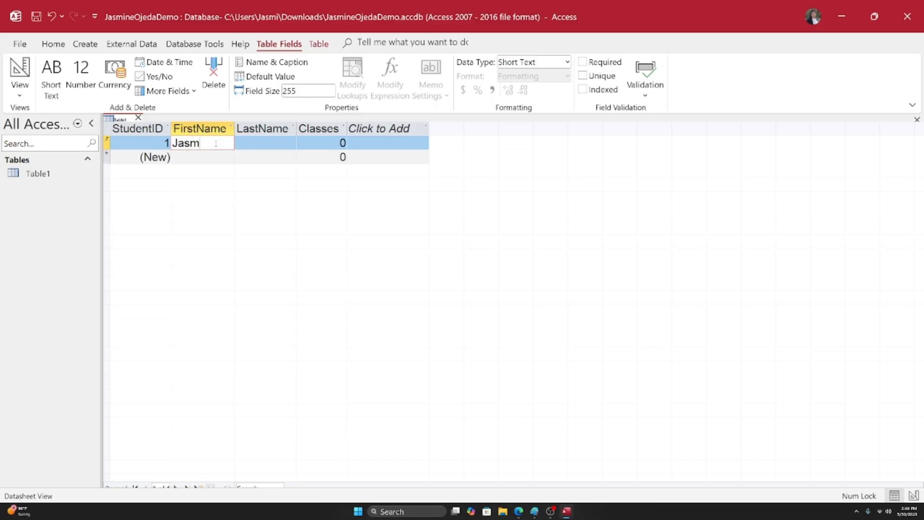
text(ine)
key(Tab)
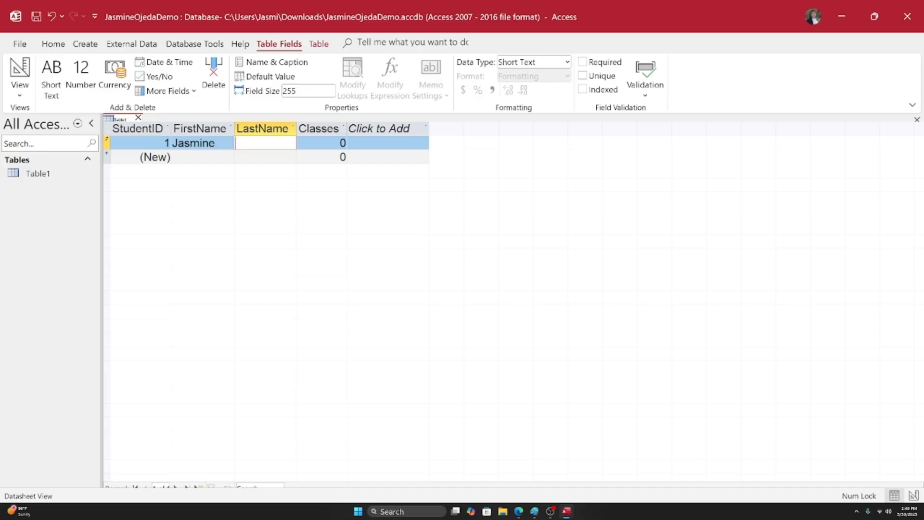
text(Ojeda)
key(Tab)
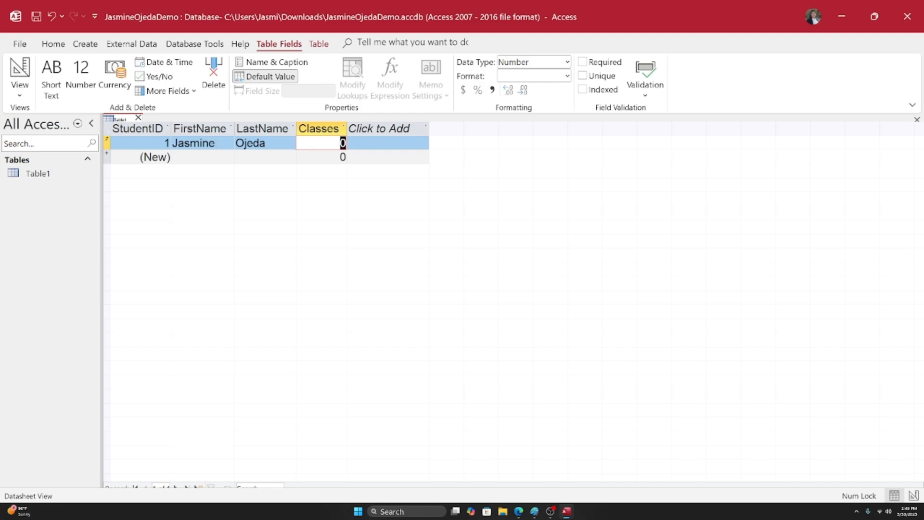
text(4)
key(Return)
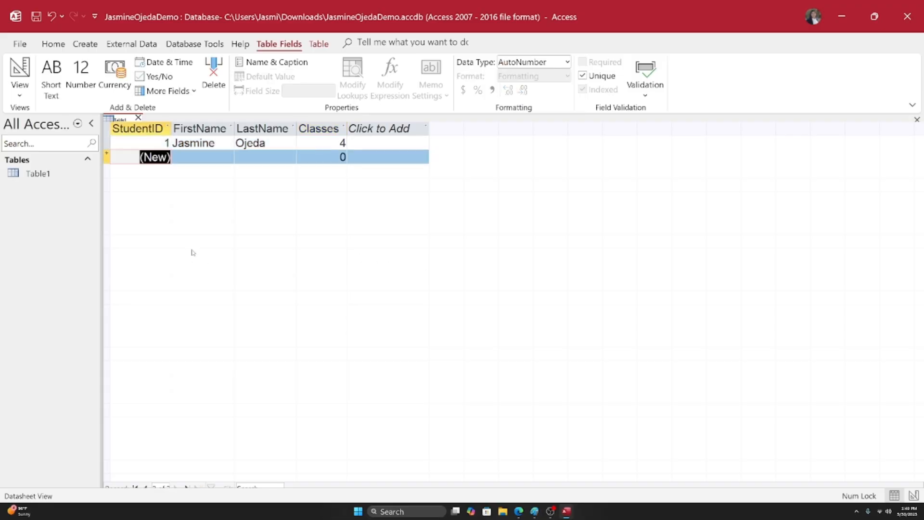
Enter a second student record with the student's first name, last name and 3 classes.
click(195, 144)
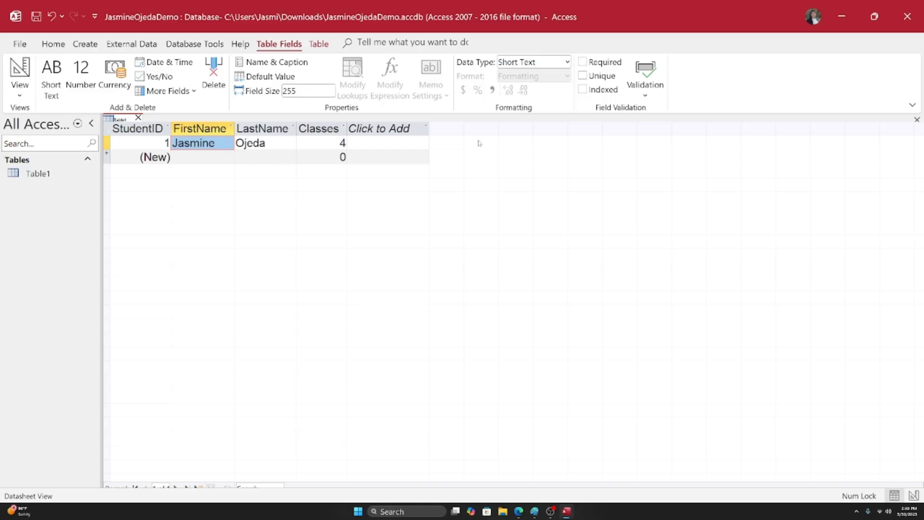
click(178, 158)
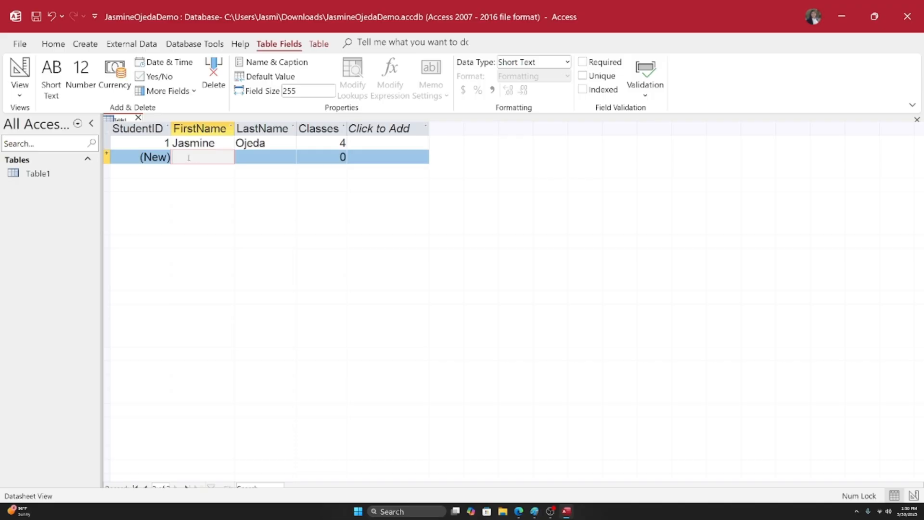
text(Bob)
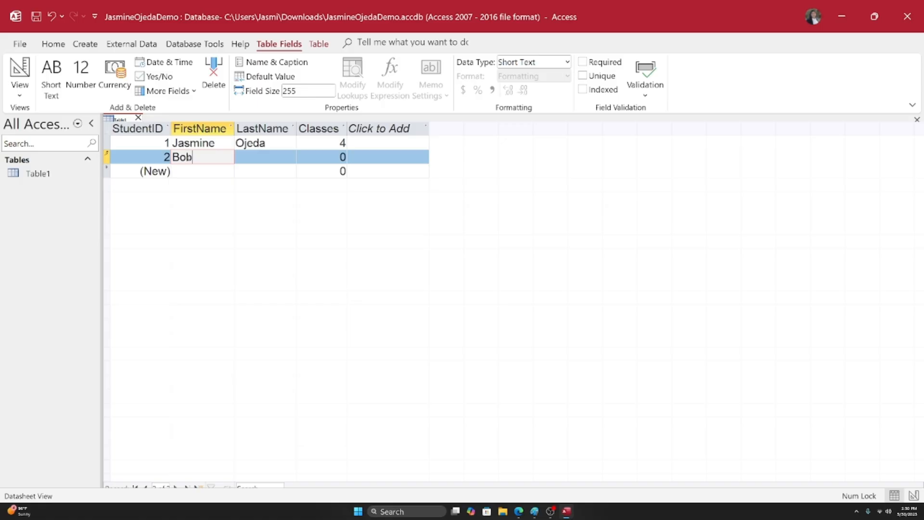
text(by)
click(265, 157)
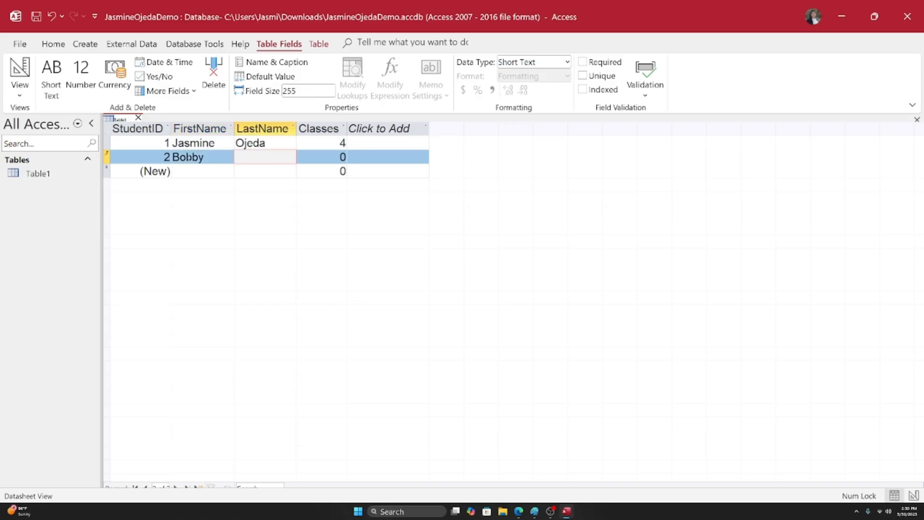
text(McGee)
click(344, 157)
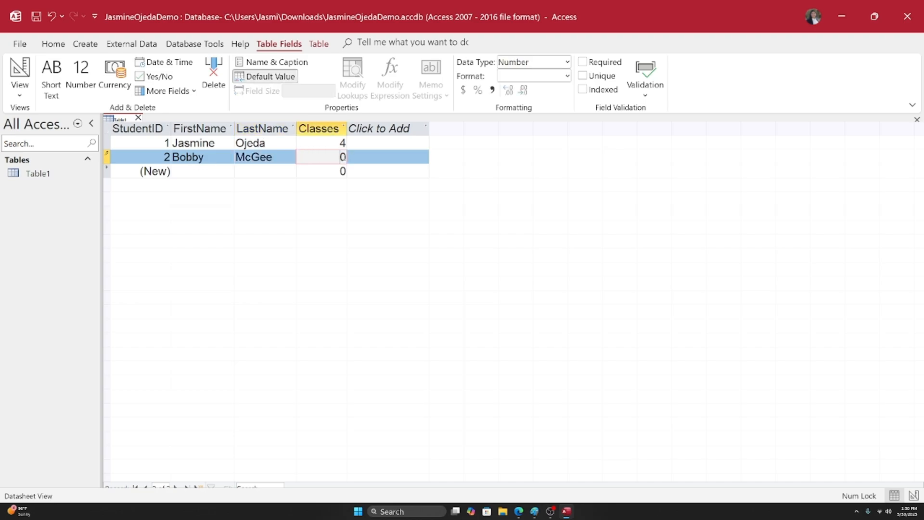
key(BackSpace)
text(3)
Start a third student record by entering only the student's first name.
click(207, 172)
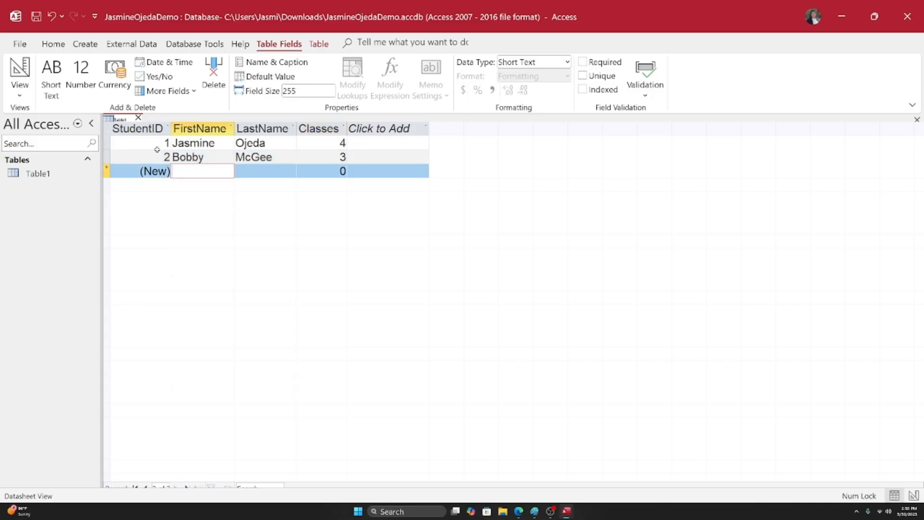
text(Kimberly)
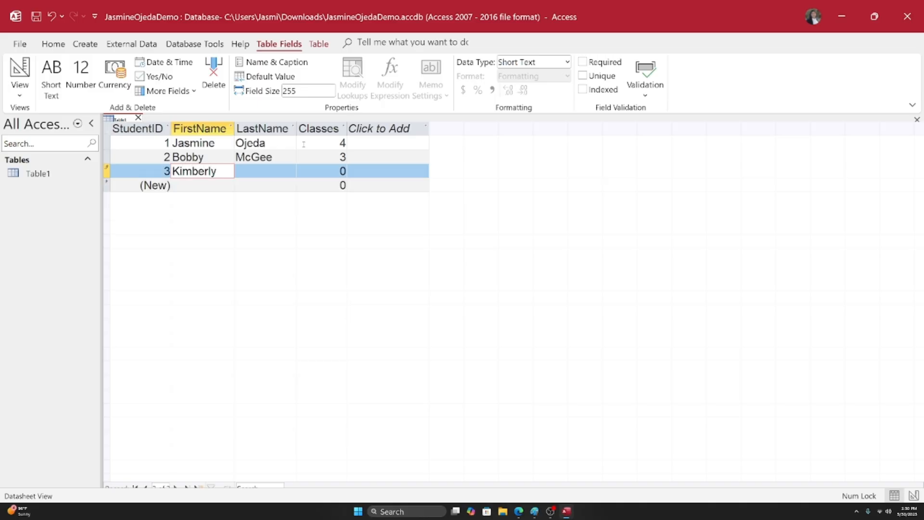
key(Tab)
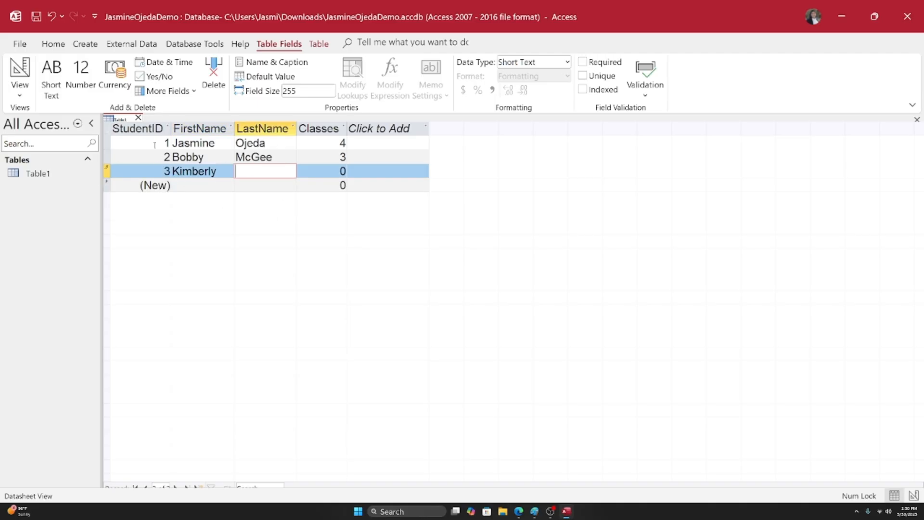
Try to delete the StudentID value of the third student record.
click(138, 128)
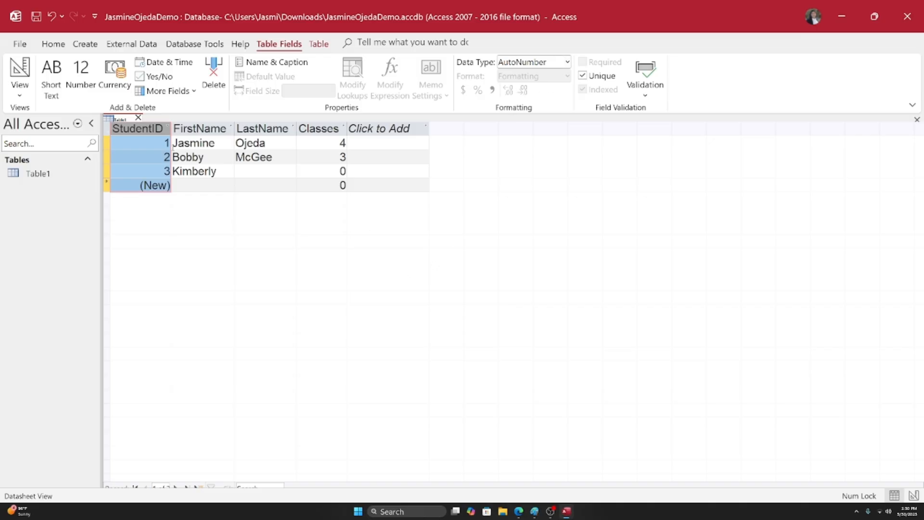
click(160, 169)
double_click(164, 171)
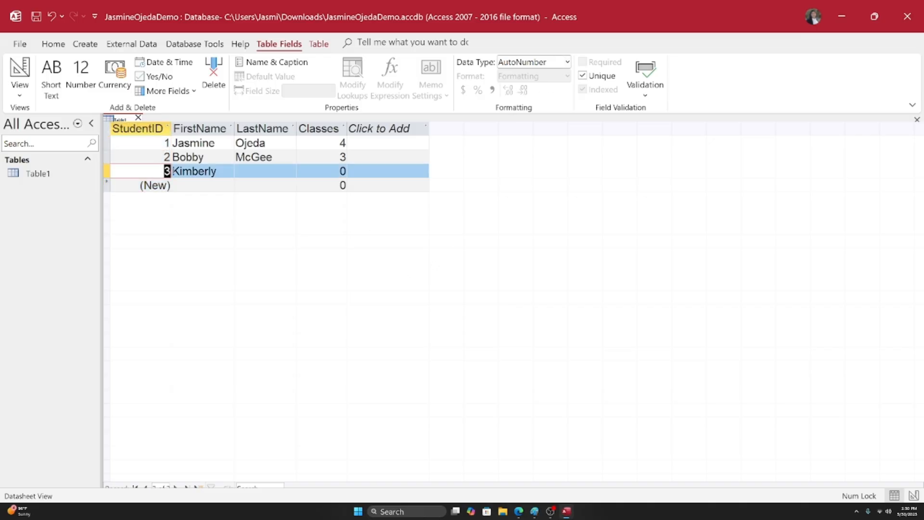
key(Delete)
click(209, 154)
Compare the data types of FirstName and StudentID, and review the types available for StudentID without changing it.
click(192, 129)
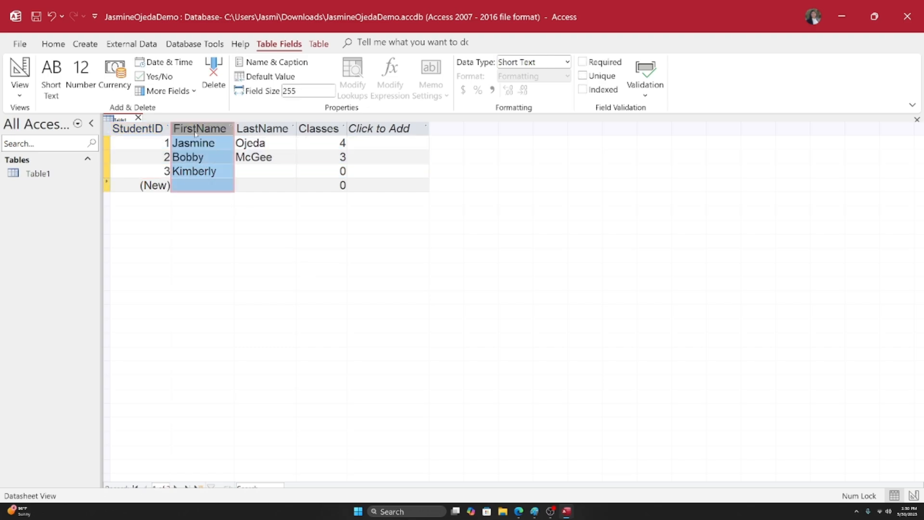
click(137, 129)
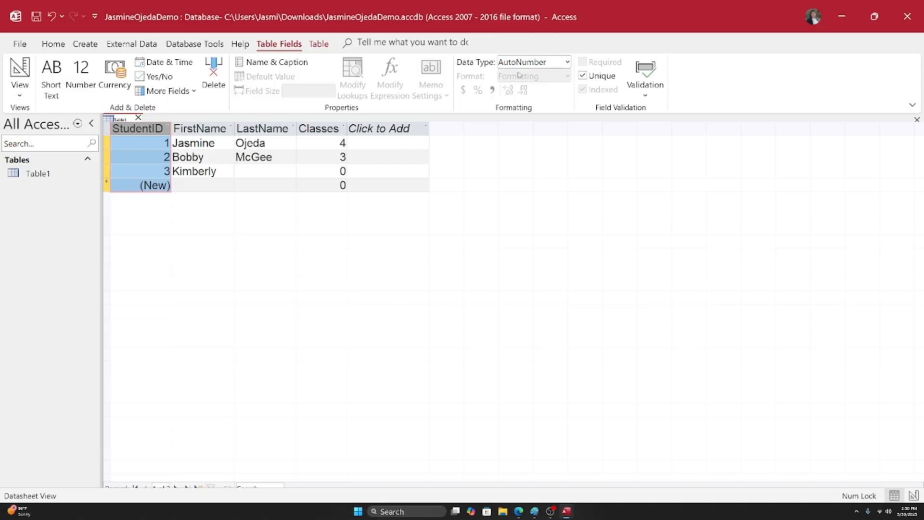
click(567, 63)
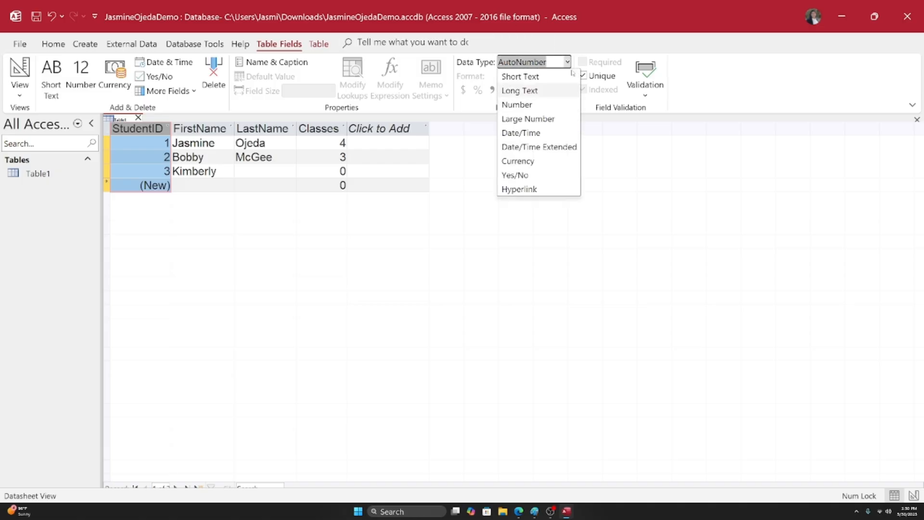
click(605, 23)
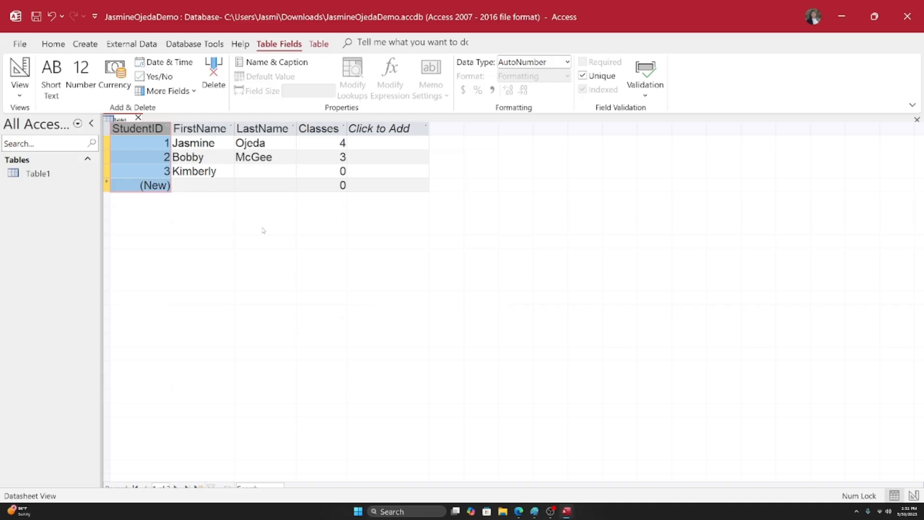
Review the FirstName entries of the three records and the properties of the FirstName field.
click(217, 185)
double_click(207, 169)
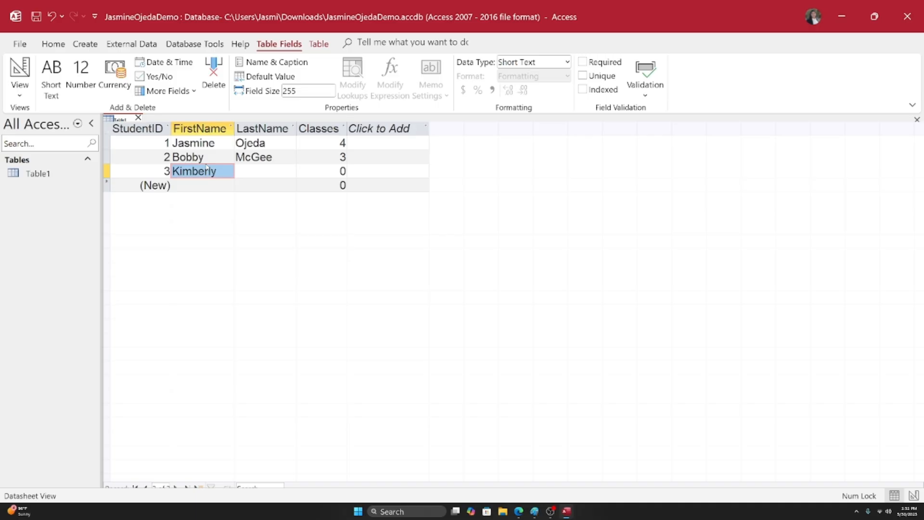
click(208, 157)
click(208, 143)
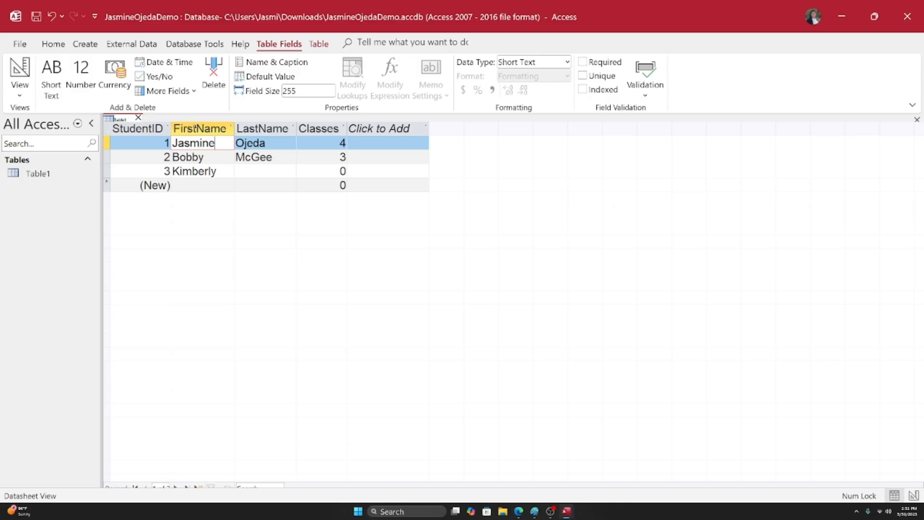
click(195, 128)
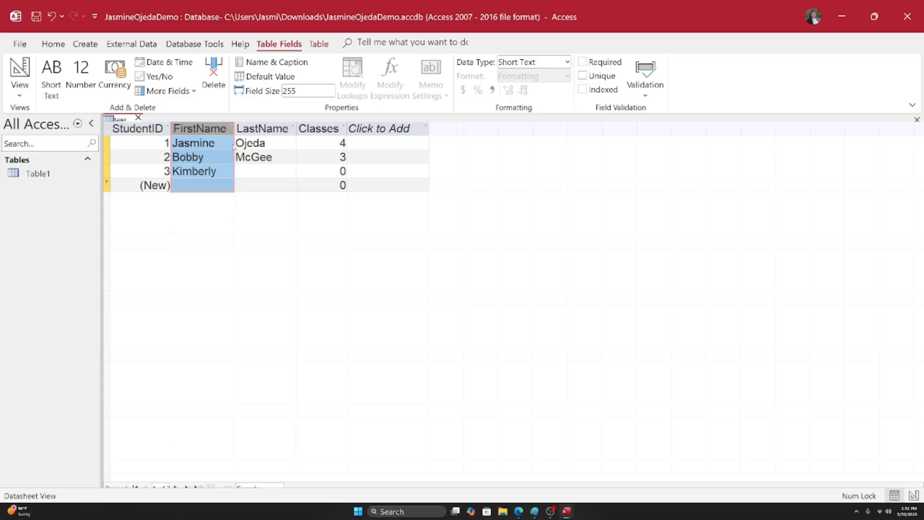
Try extending the first record's FirstName value with a long run of the letter e, and remove the extra letters.
click(227, 145)
text(eeeeeeeeeeee)
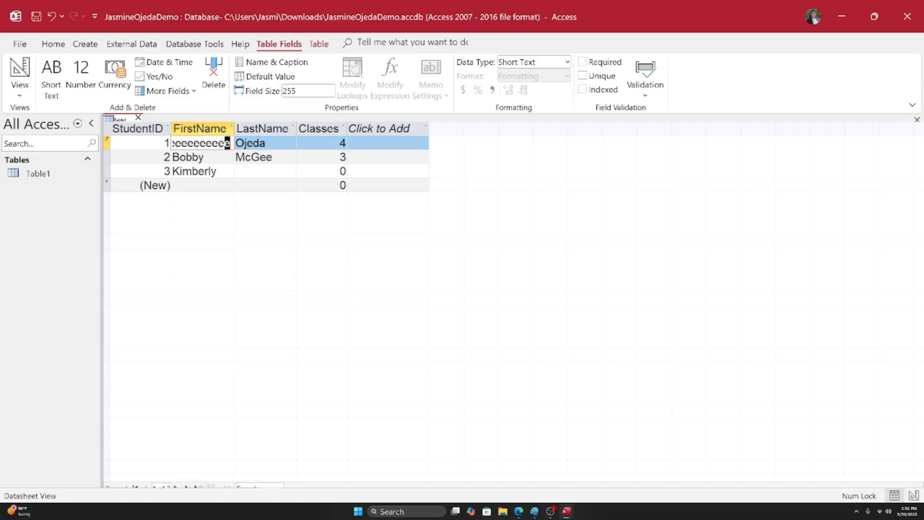
drag(227, 145, 147, 145)
key(shift+Right)
key(shift+Right)
key(shift+Right)
key(shift+Right)
key(shift+Right)
key(shift+Right)
key(shift+Right)
key(shift+Right)
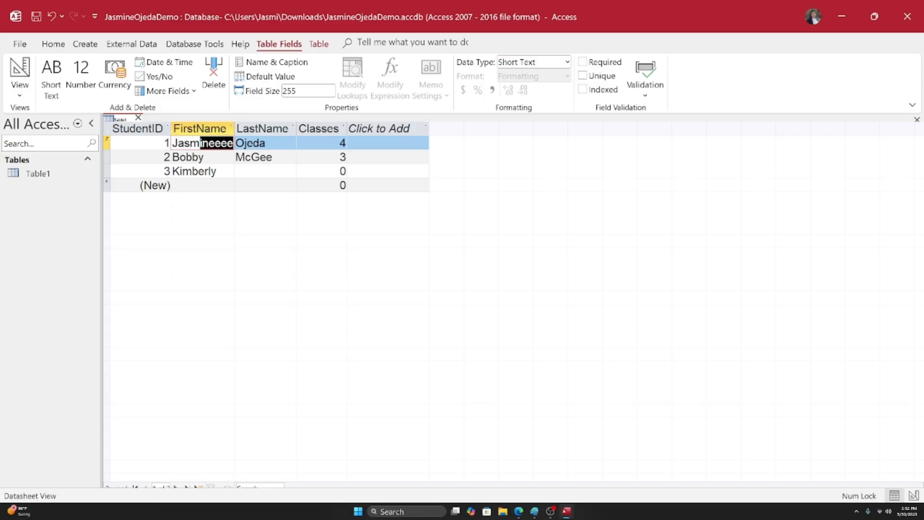
key(Delete)
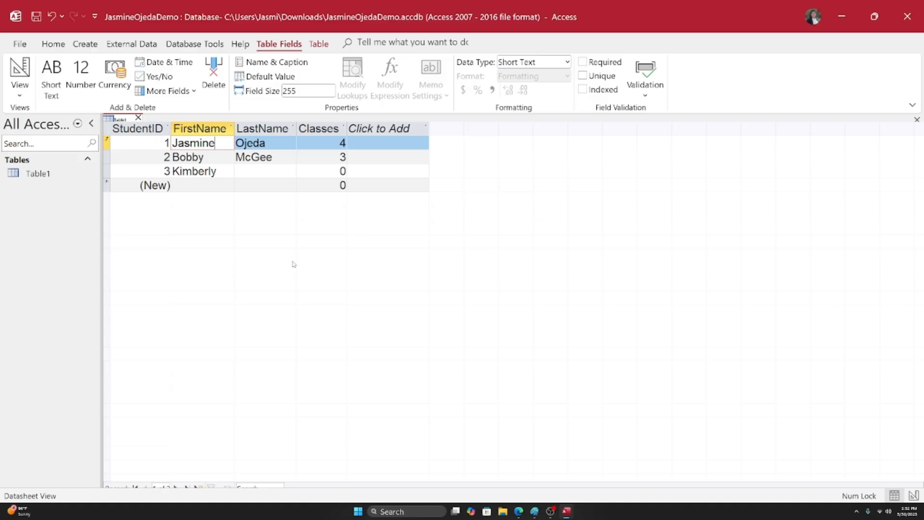
Limit the FirstName field size to 20 characters and accept the shorter size despite possible data loss.
click(196, 127)
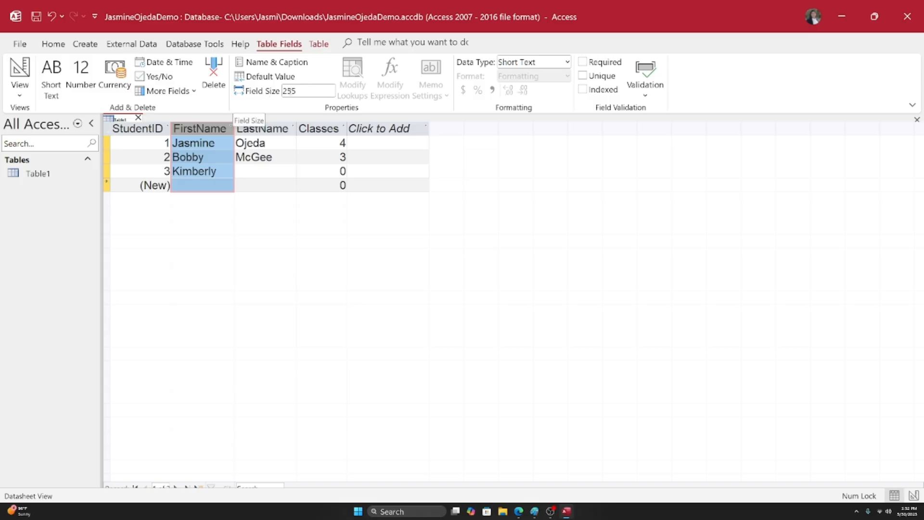
click(289, 91)
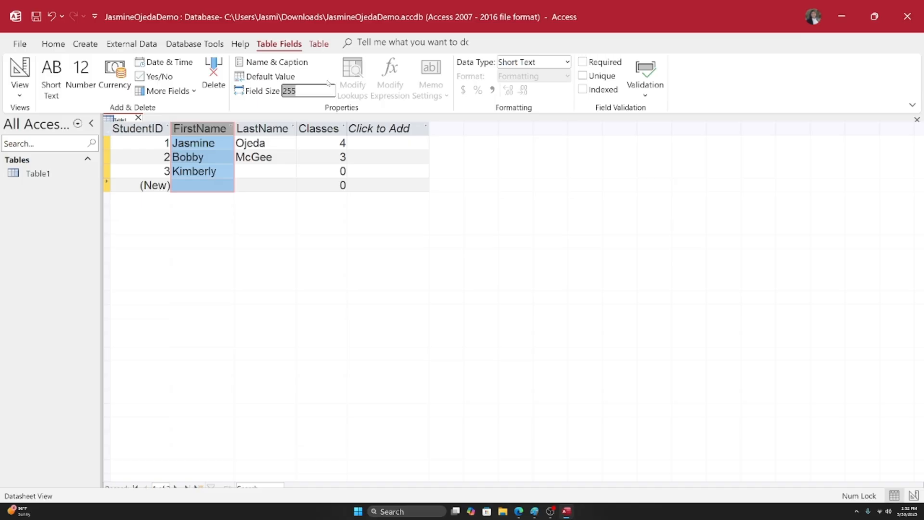
text(20)
click(454, 185)
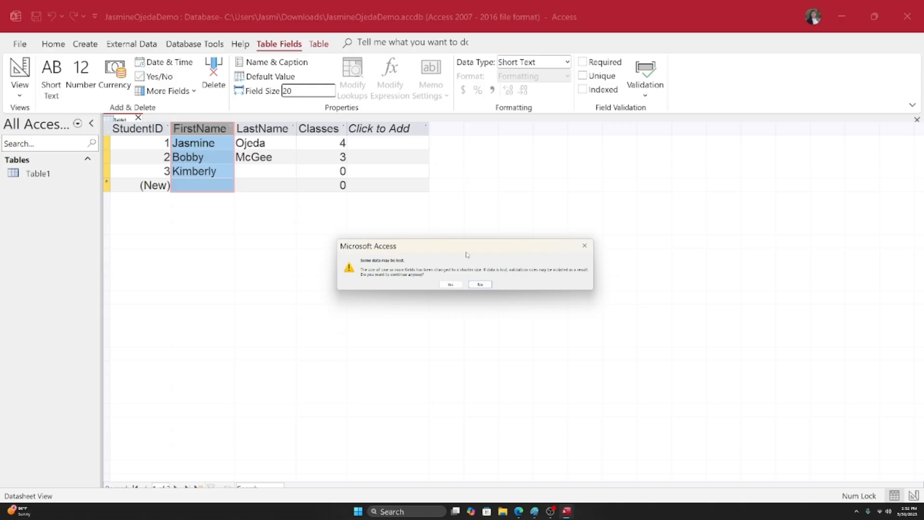
drag(429, 251, 362, 191)
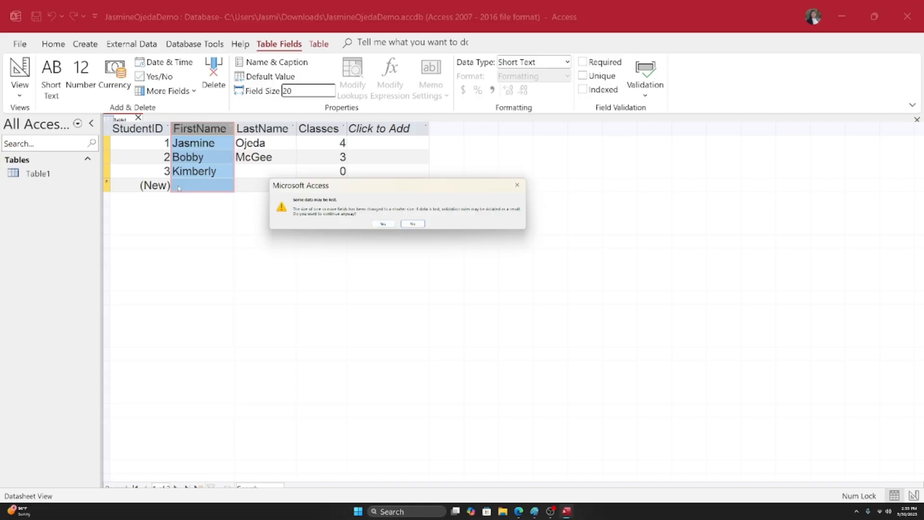
click(384, 224)
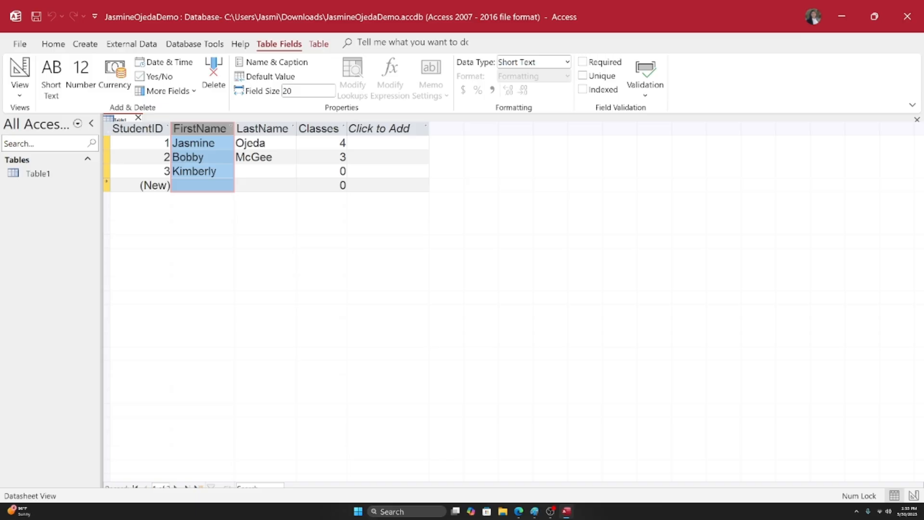
Limit the LastName field size to 20 characters and accept the shorter size.
click(262, 128)
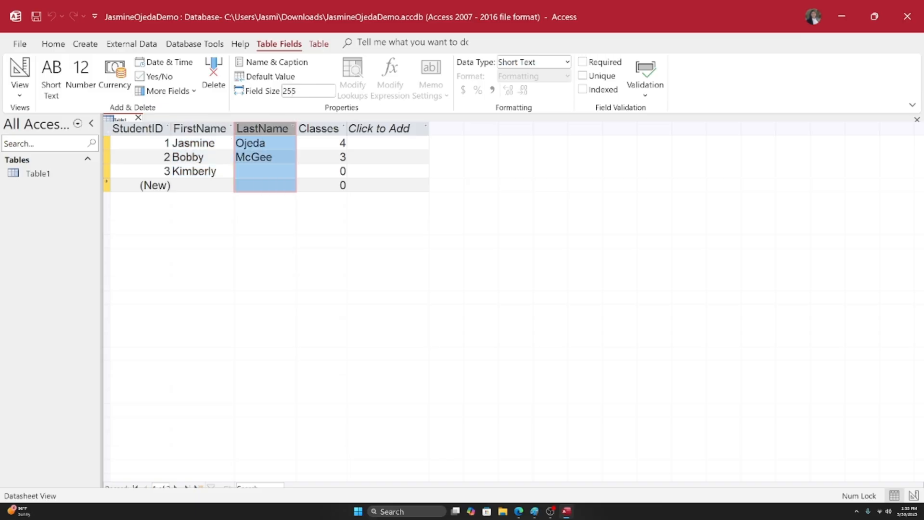
click(286, 91)
click(207, 127)
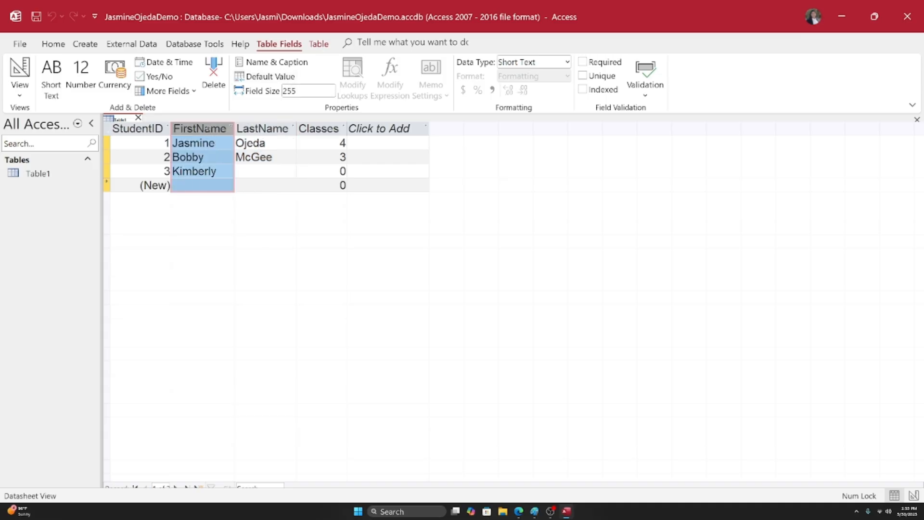
click(263, 128)
click(268, 172)
click(269, 129)
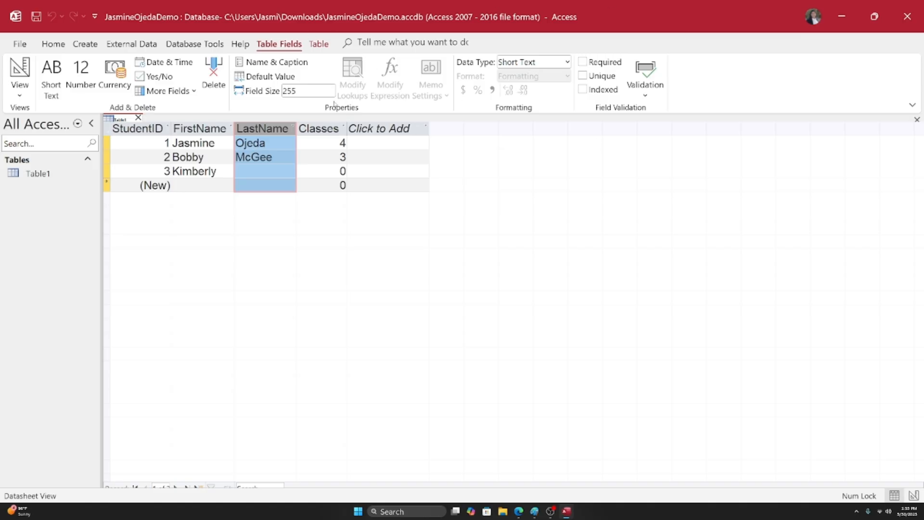
click(298, 91)
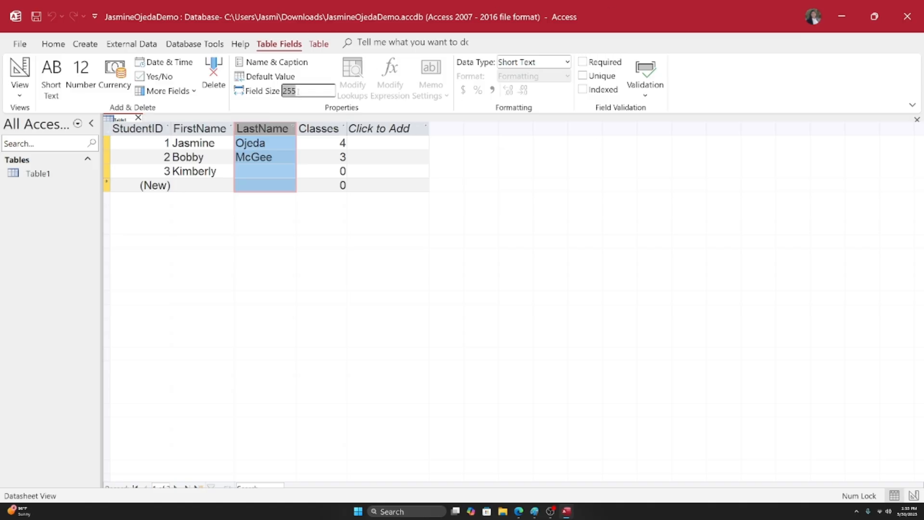
text(20)
key(Return)
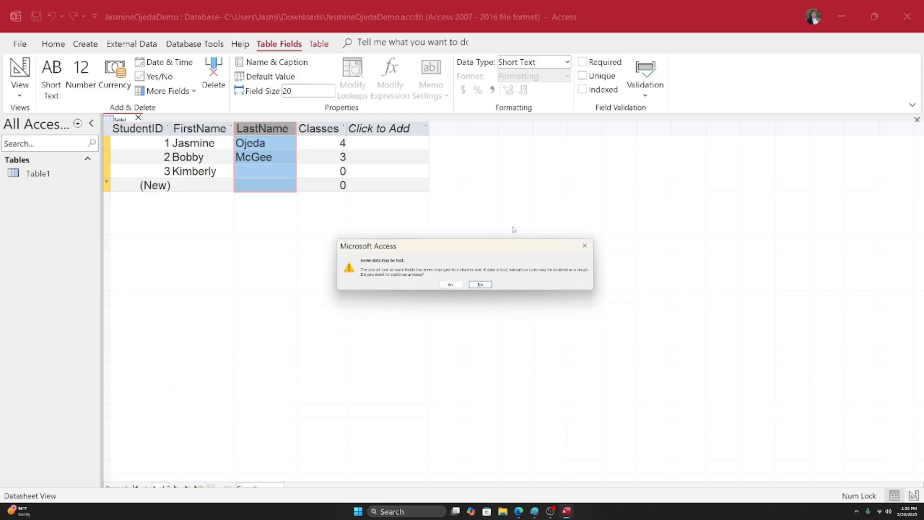
click(452, 284)
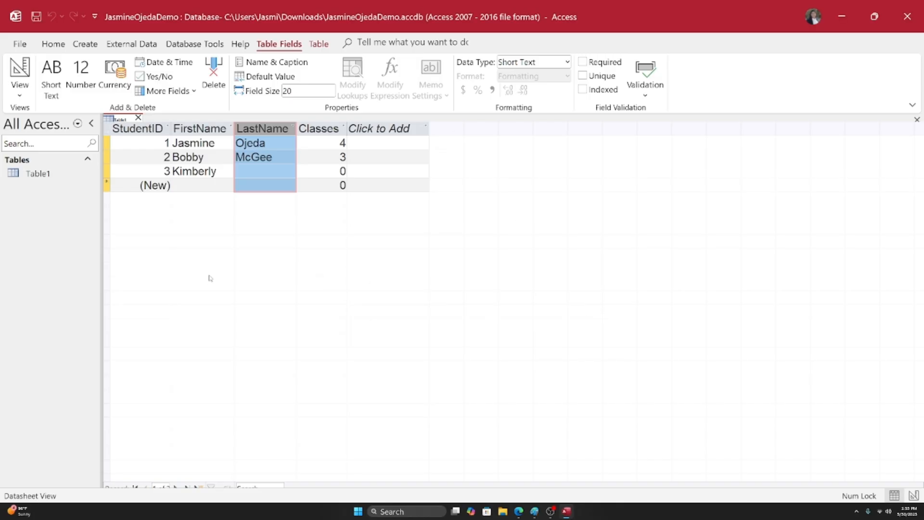
Shorten the FirstName field's name to FName in its field properties.
click(191, 129)
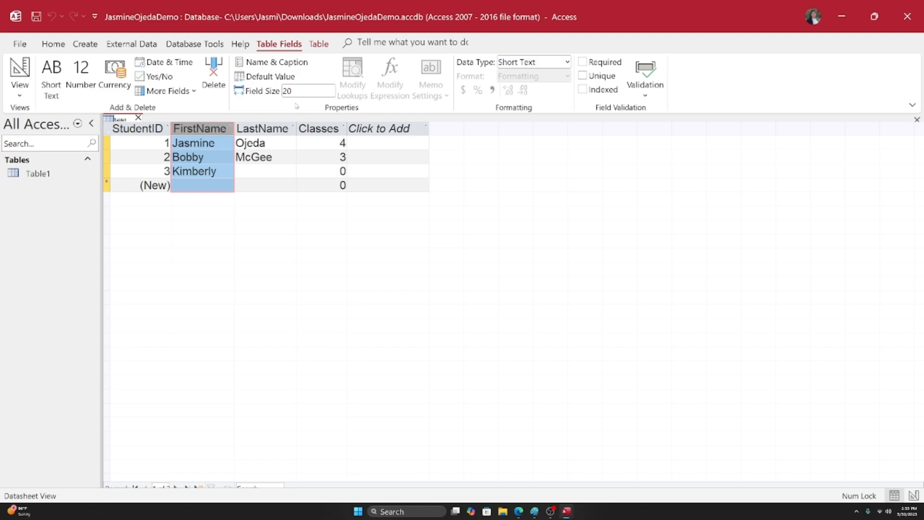
click(274, 66)
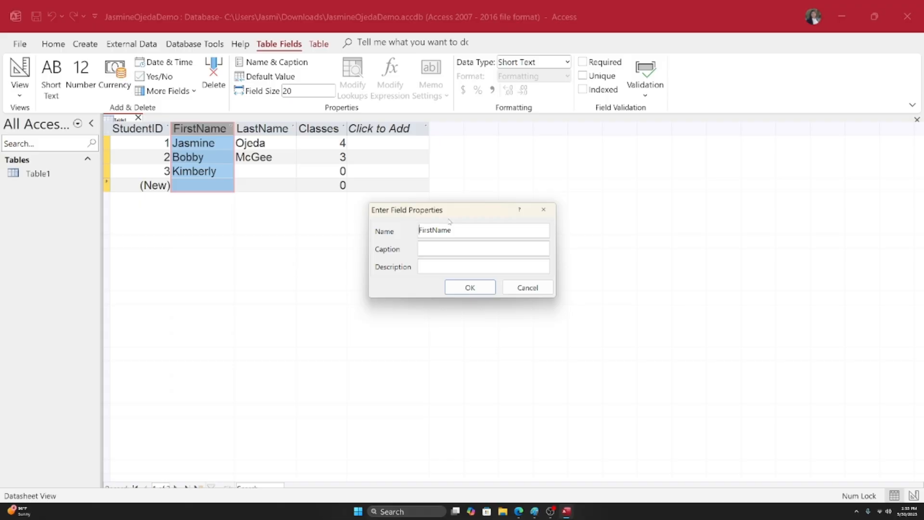
drag(460, 212, 467, 140)
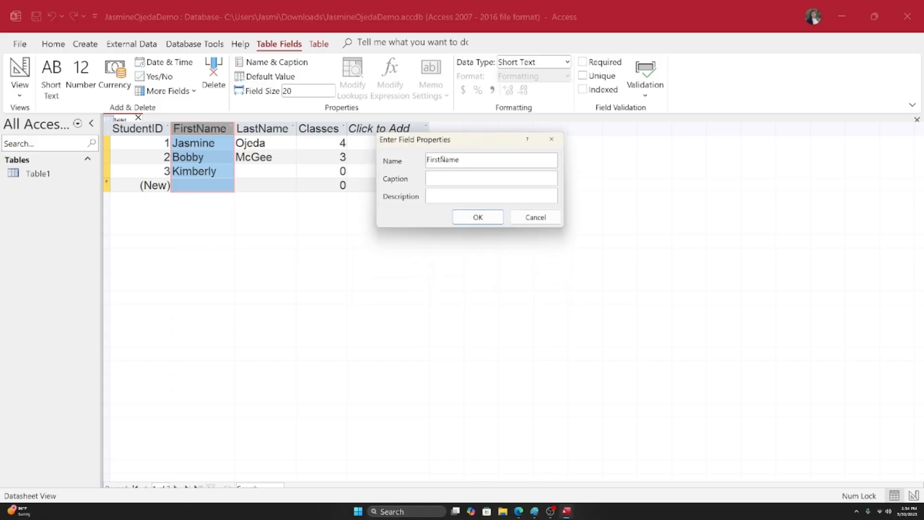
drag(429, 160, 442, 161)
key(BackSpace)
click(478, 218)
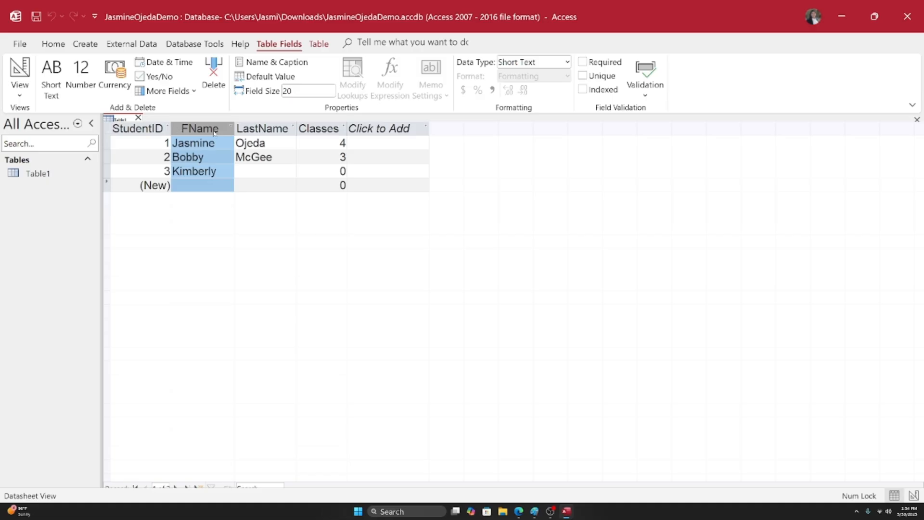
Rename the FName field back to FirstName and give it the caption First Name.
click(275, 64)
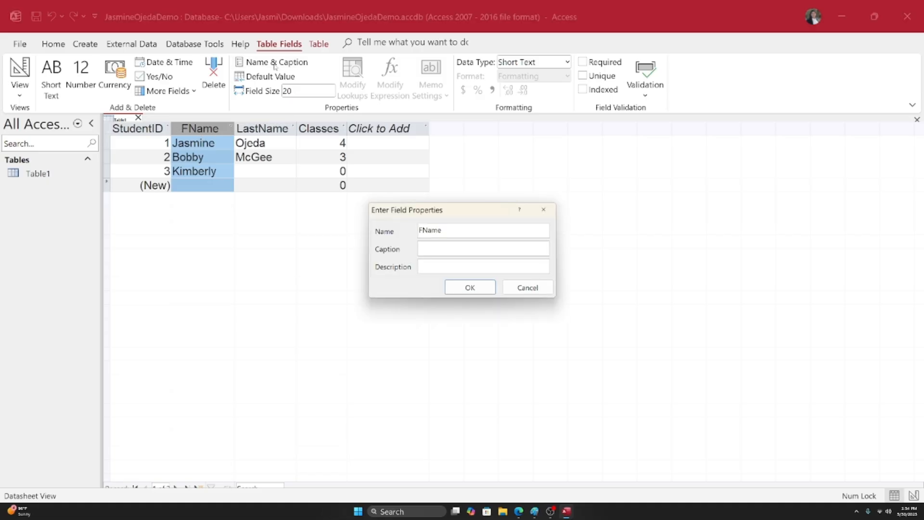
click(423, 232)
text(irst)
text(First Na)
text(me)
click(443, 264)
double_click(455, 231)
click(438, 266)
drag(459, 231, 395, 249)
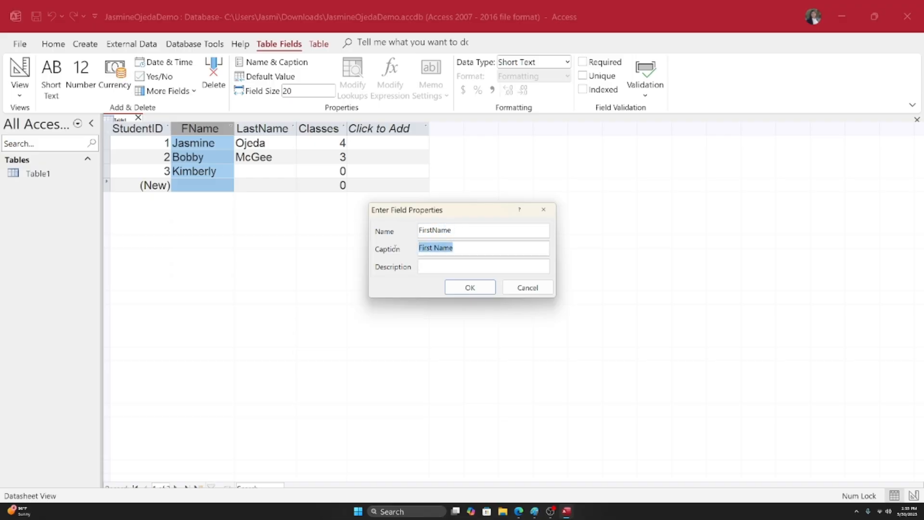
click(448, 230)
double_click(443, 230)
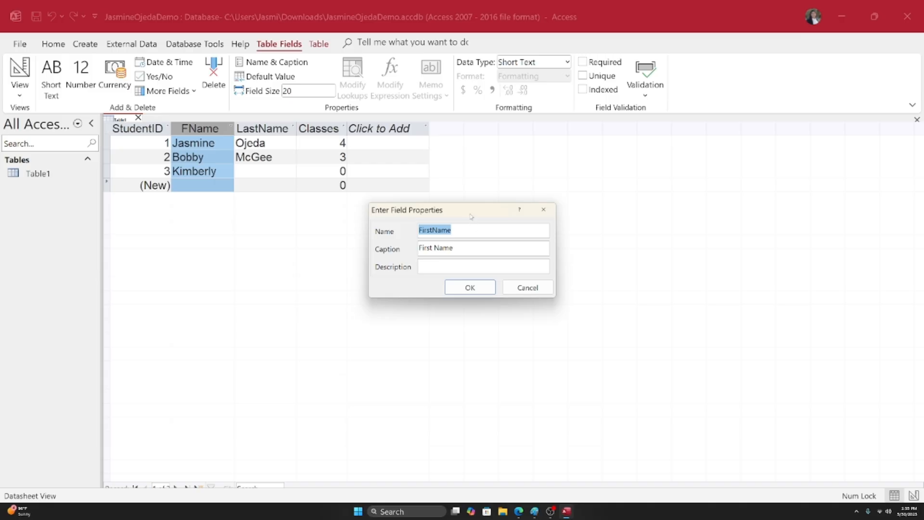
click(467, 229)
double_click(467, 230)
click(448, 230)
drag(463, 232, 412, 236)
click(428, 248)
drag(418, 248, 504, 248)
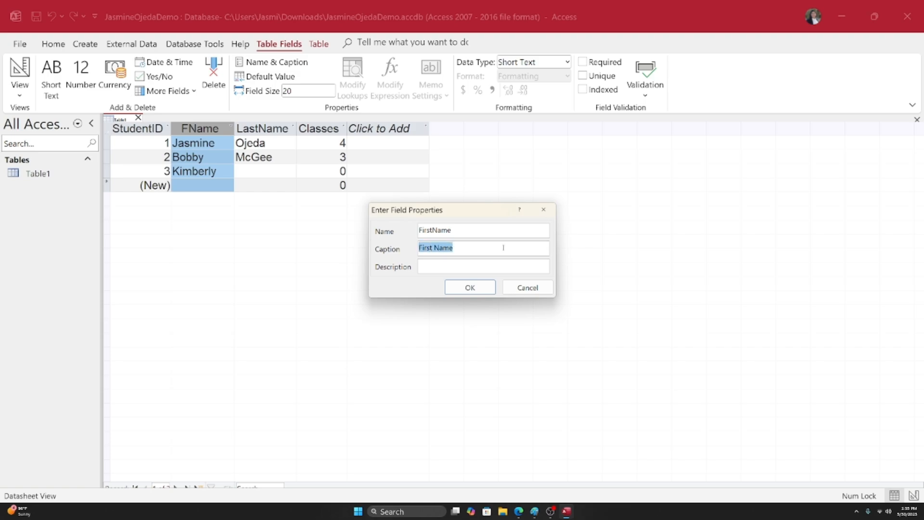
click(459, 287)
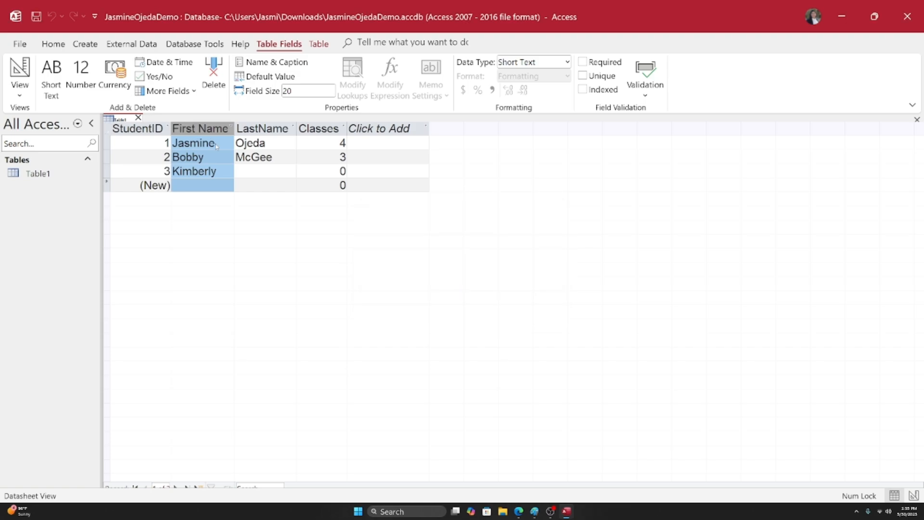
Check the underlying field name behind the First Name caption and close the field properties without changes.
click(196, 135)
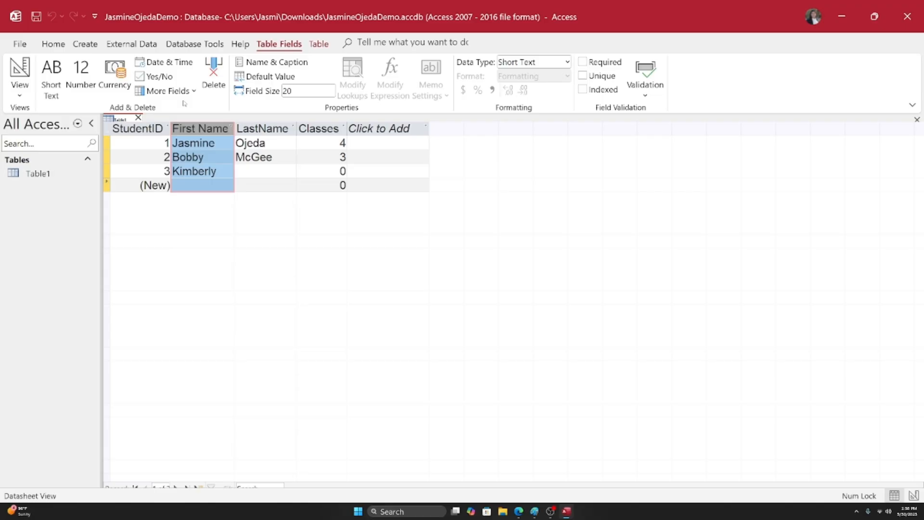
click(207, 131)
click(259, 64)
drag(455, 232, 399, 231)
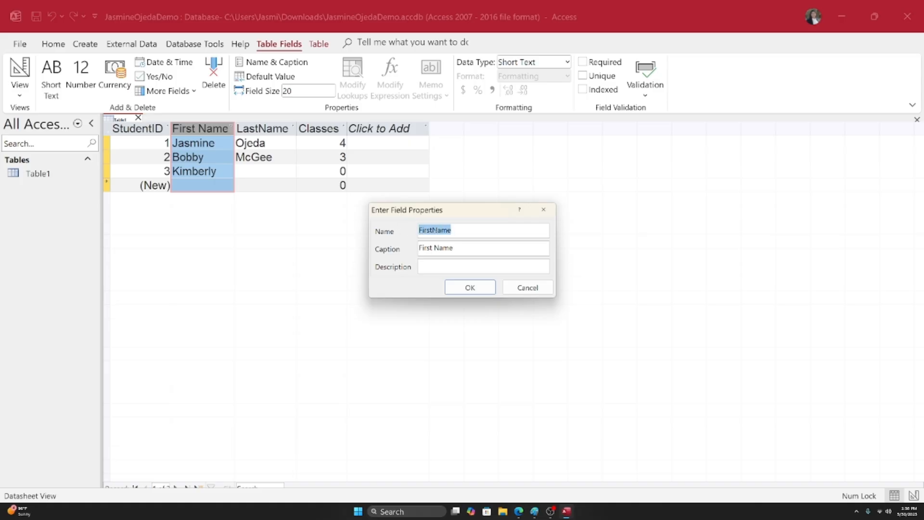
click(544, 209)
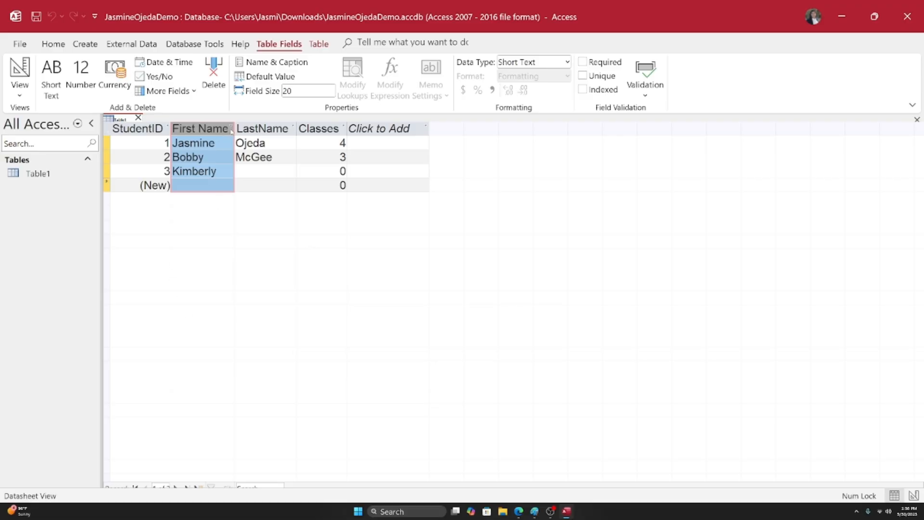
Give the LastName field the caption Last Name.
click(256, 128)
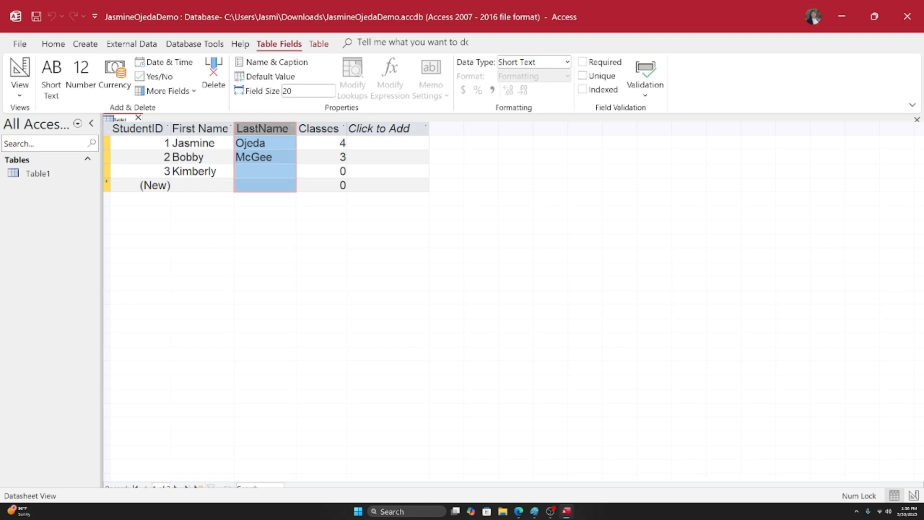
click(263, 63)
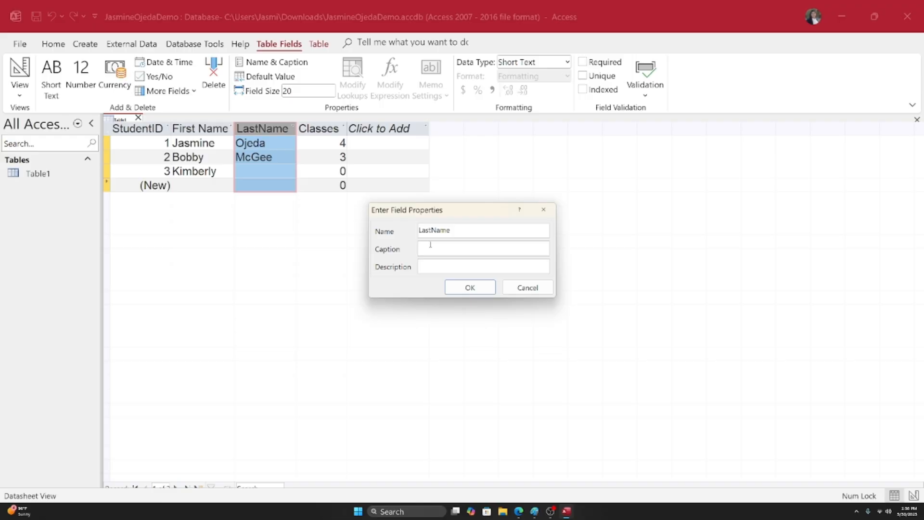
text(Last Name)
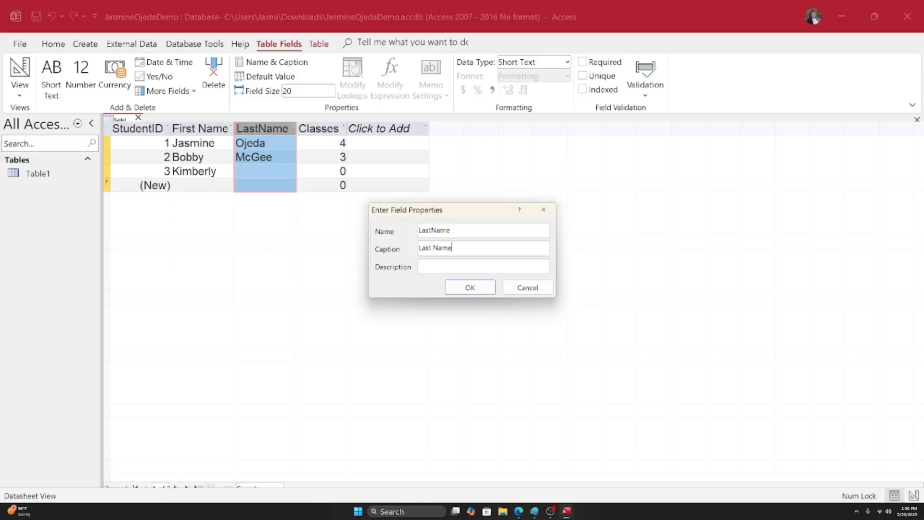
click(460, 291)
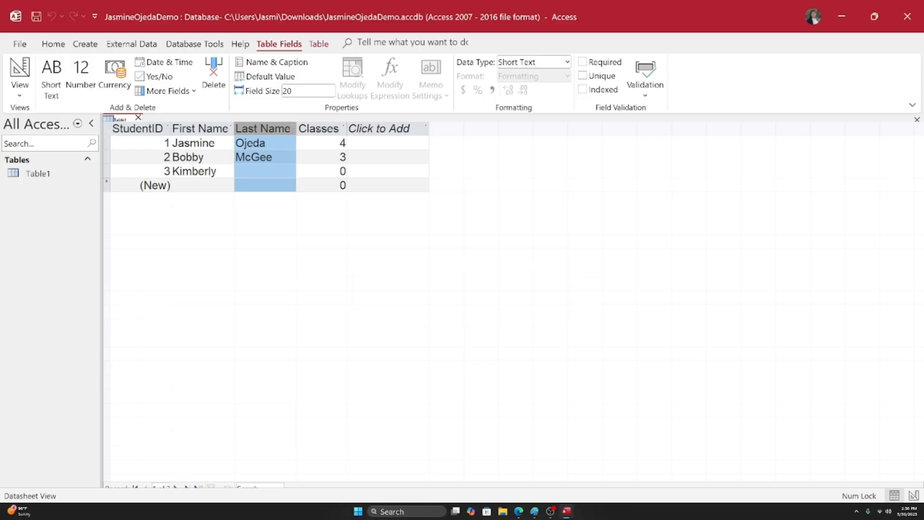
Give the Classes field the caption Number of Classes and the description "The number of classes the student is enrolled in", and fit its column width.
click(319, 129)
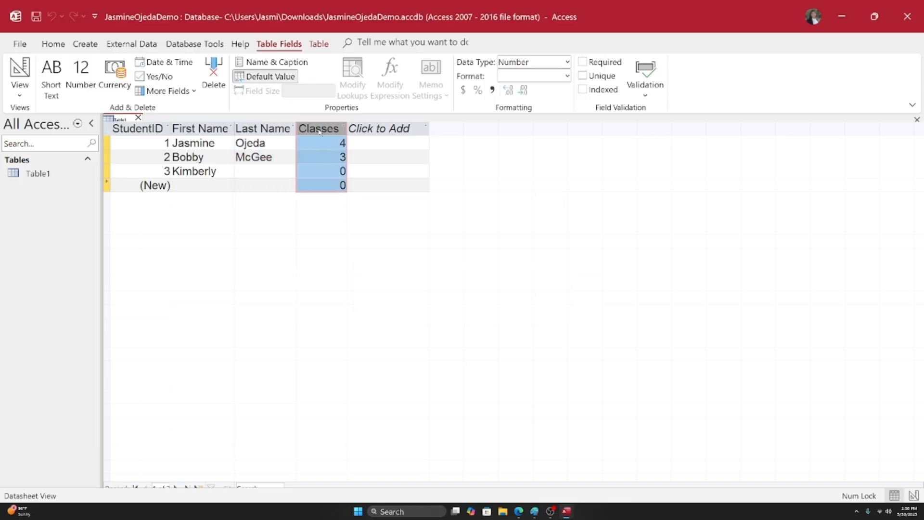
click(263, 62)
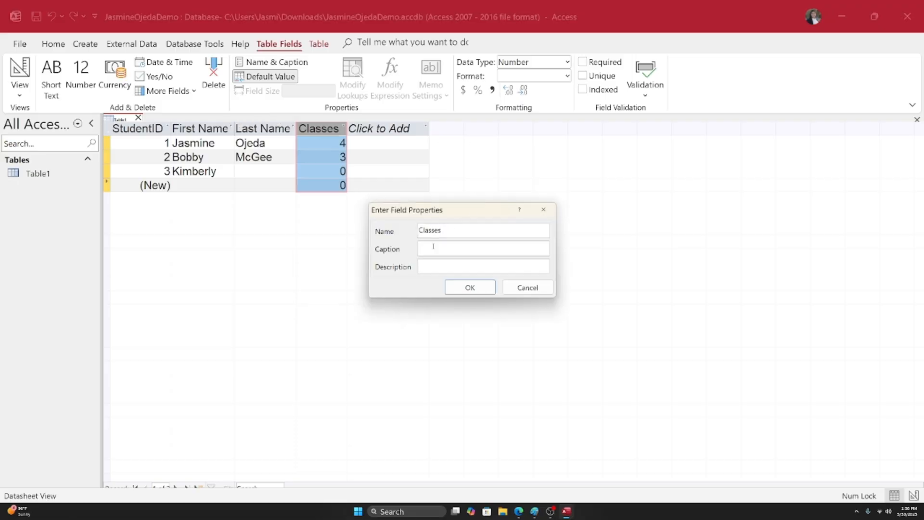
text(Number of Classes)
click(438, 266)
text(The number of classe)
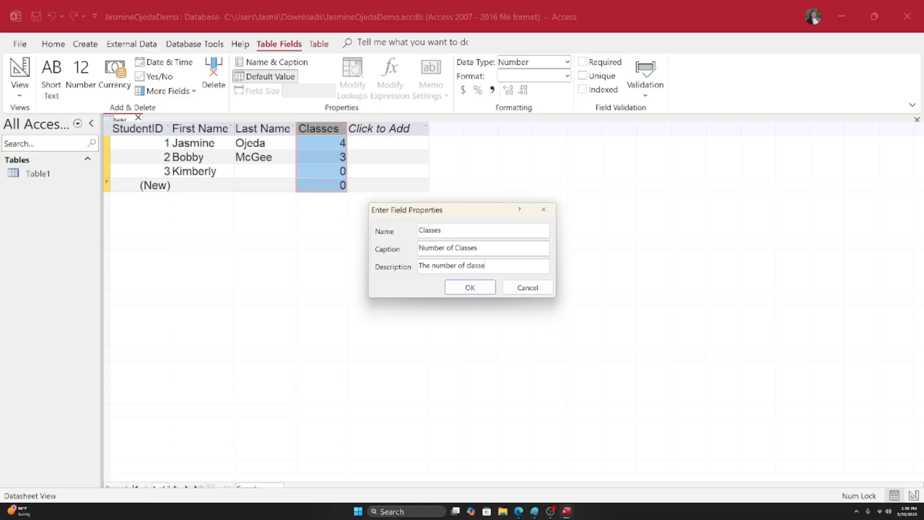
text(s the student is enrolled in)
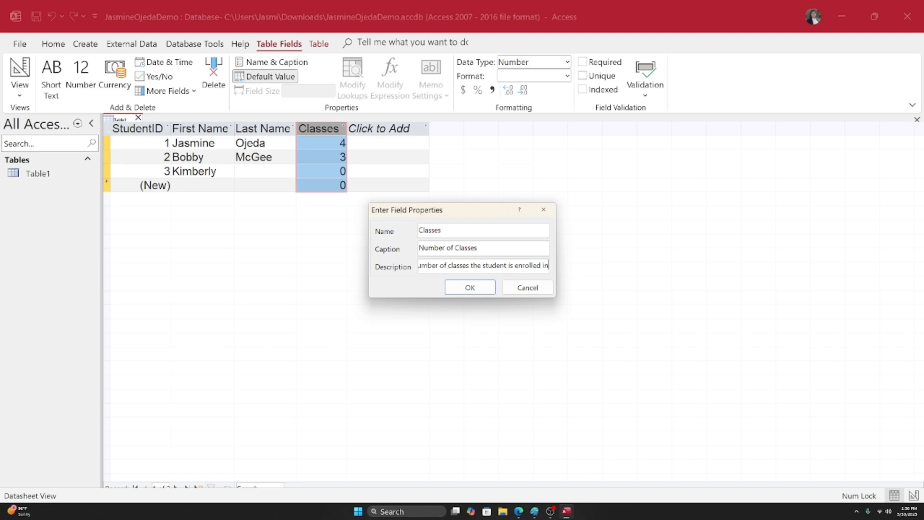
click(462, 289)
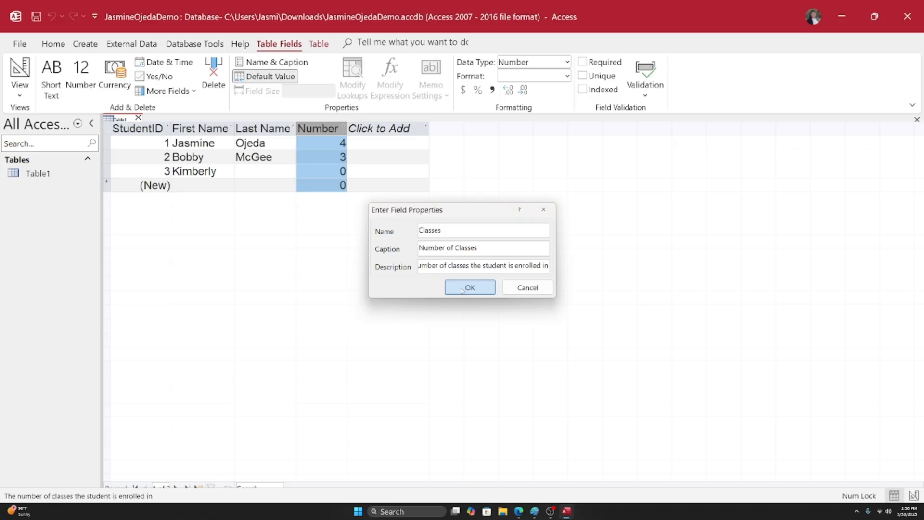
double_click(348, 128)
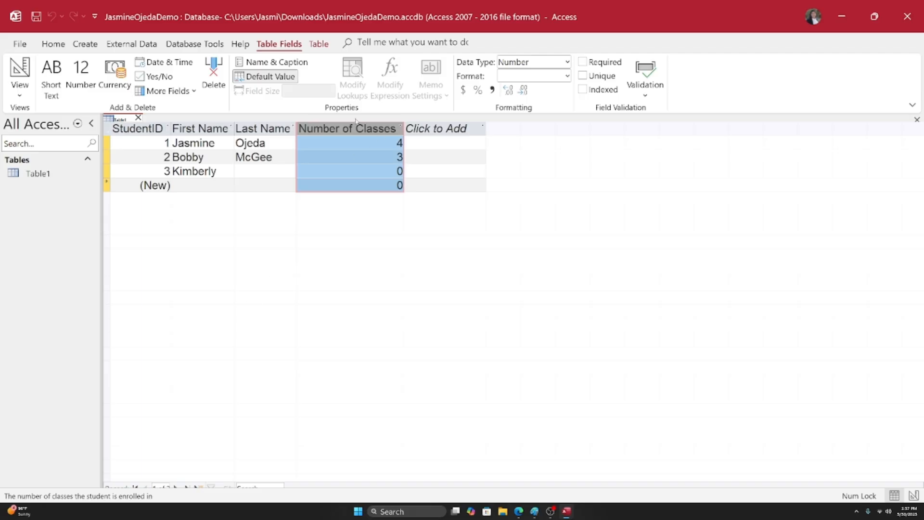
Review the Classes field's name, caption and description, and compare the status bar descriptions of the table's fields.
click(278, 64)
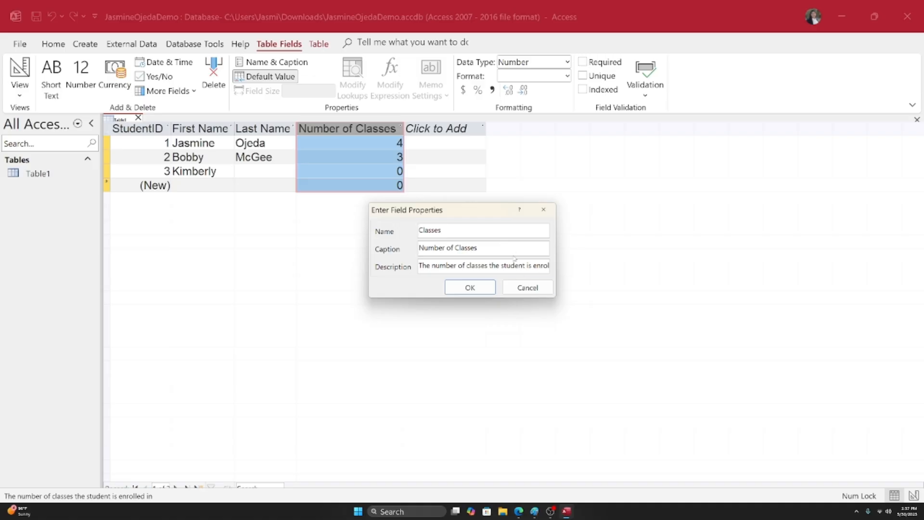
click(544, 211)
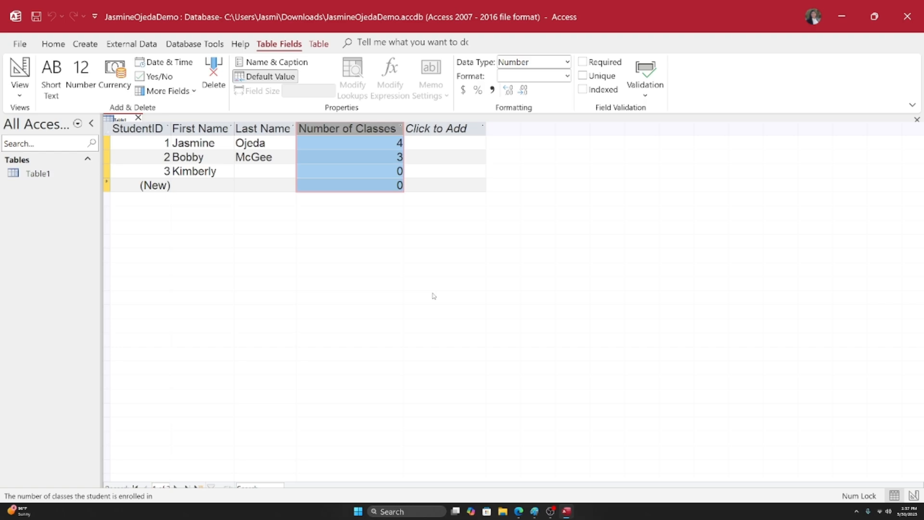
click(200, 129)
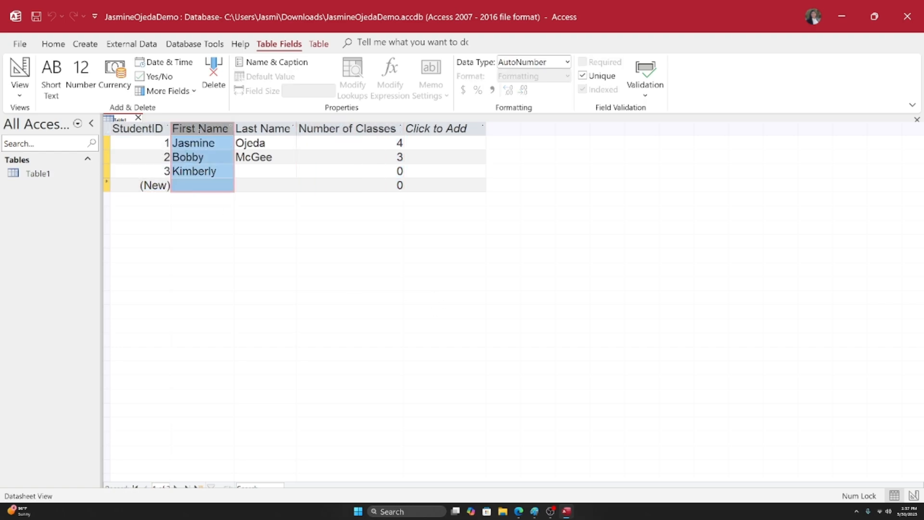
click(255, 128)
click(347, 129)
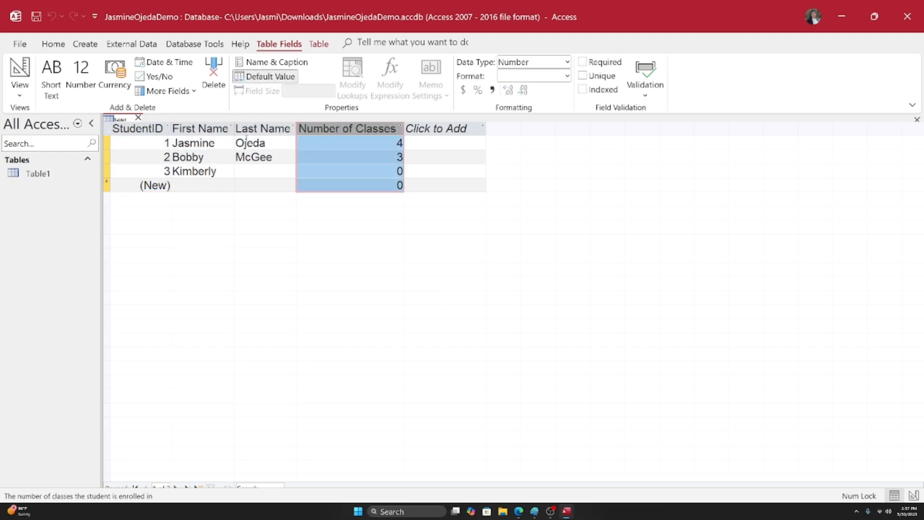
click(263, 128)
click(199, 128)
click(251, 157)
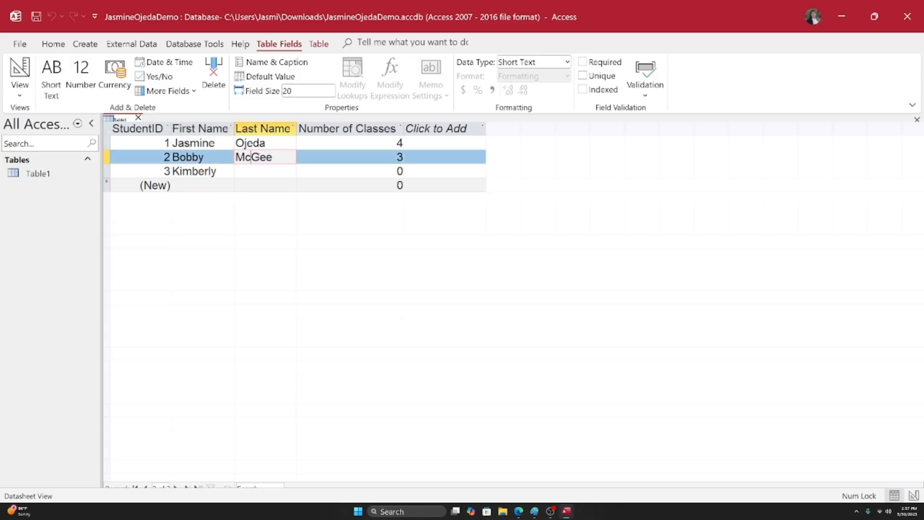
click(331, 157)
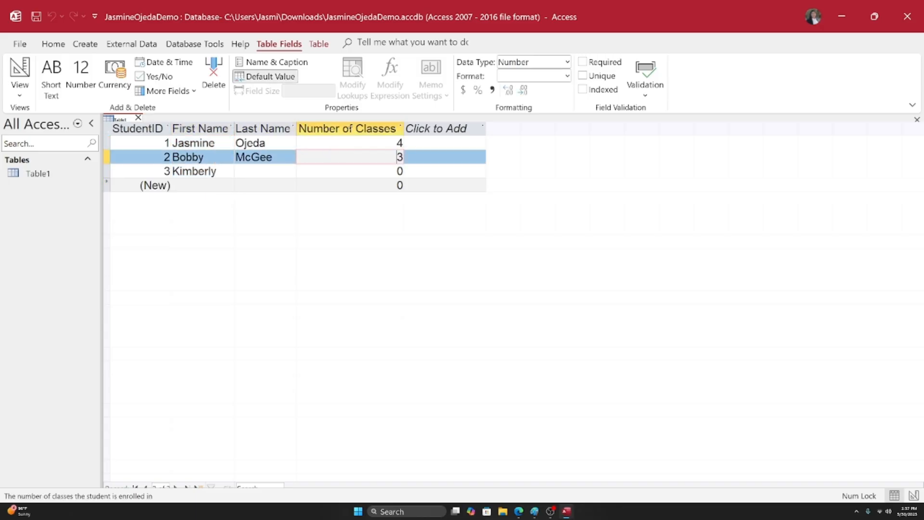
click(352, 129)
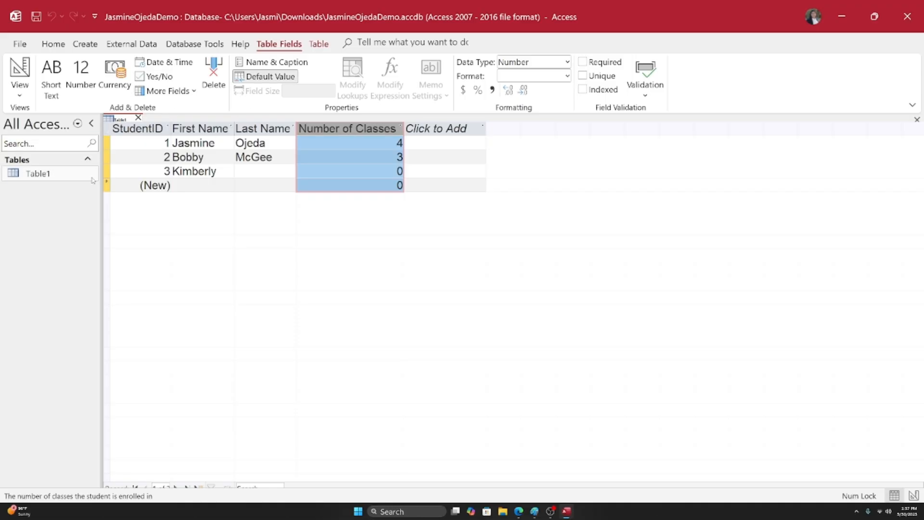
Save the table under the name Students.
click(36, 18)
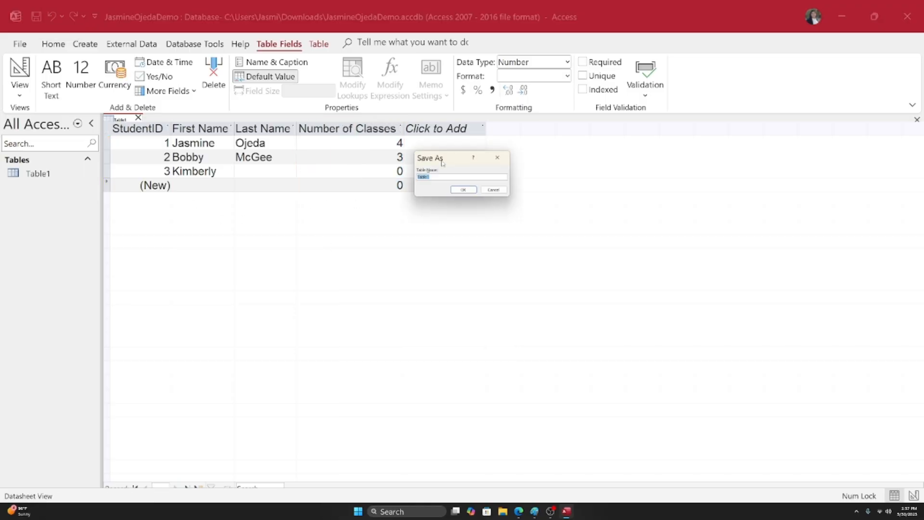
drag(442, 163, 451, 176)
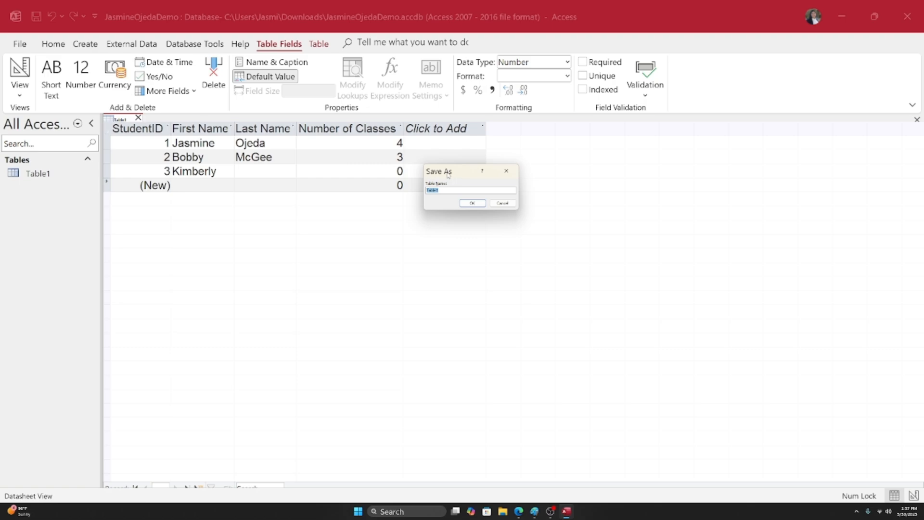
text(S)
key(BackSpace)
key(BackSpace)
key(BackSpace)
key(BackSpace)
key(BackSpace)
key(BackSpace)
text(Studen)
click(468, 203)
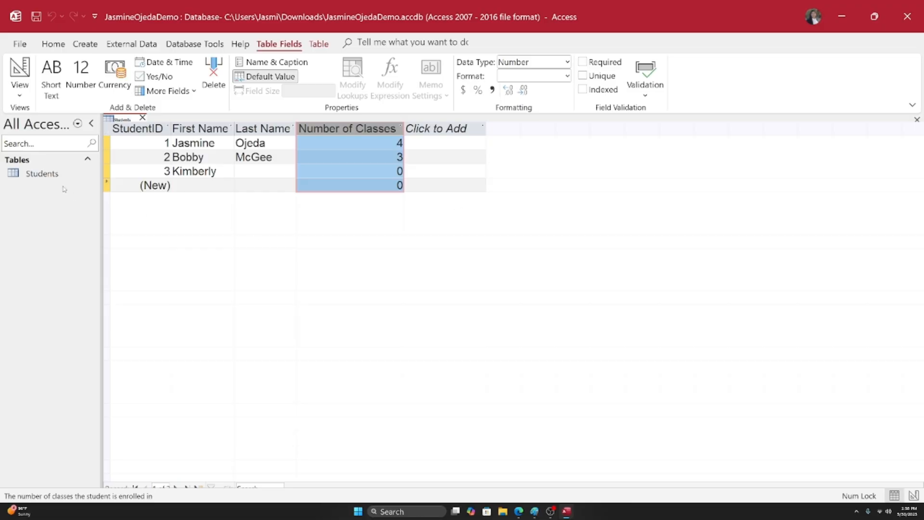
Close the Students table and widen the navigation pane to show its full title.
click(39, 180)
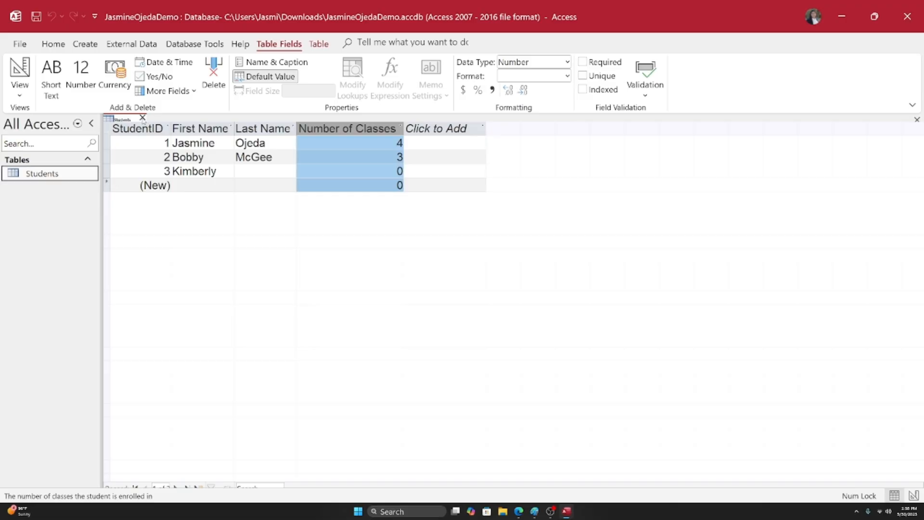
click(143, 118)
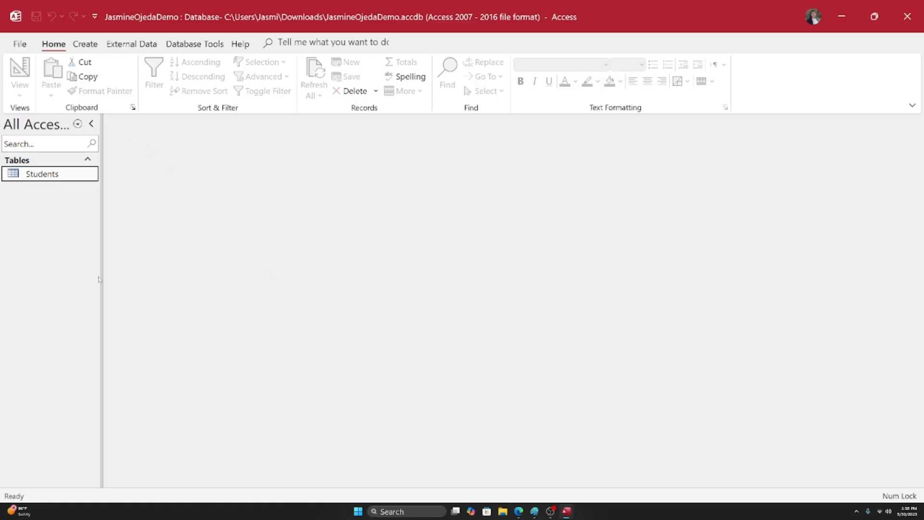
drag(124, 223, 214, 225)
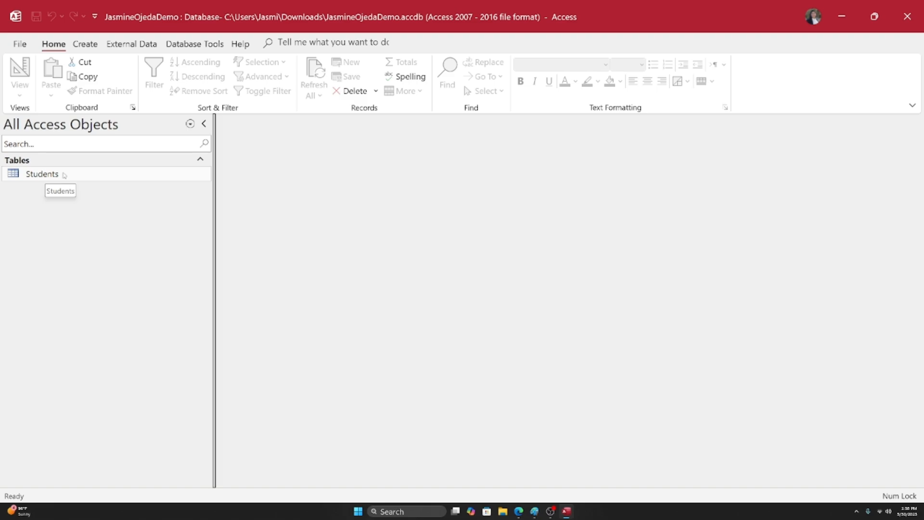
Reopen the Students table to check its records, close it, and look over the commands available for the table object.
double_click(42, 174)
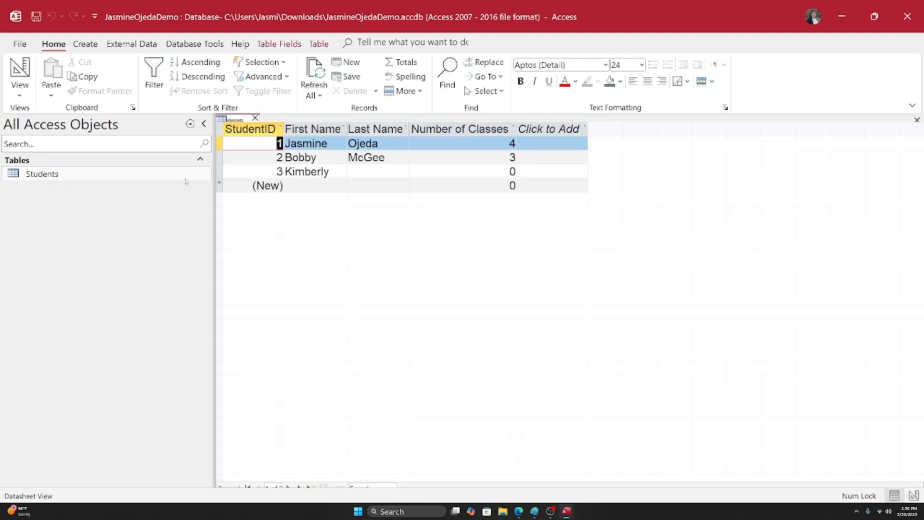
click(392, 174)
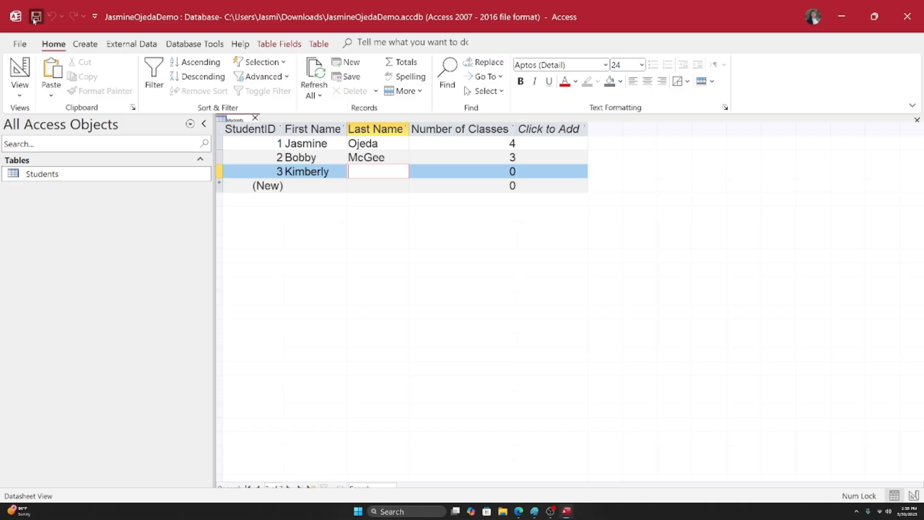
click(255, 118)
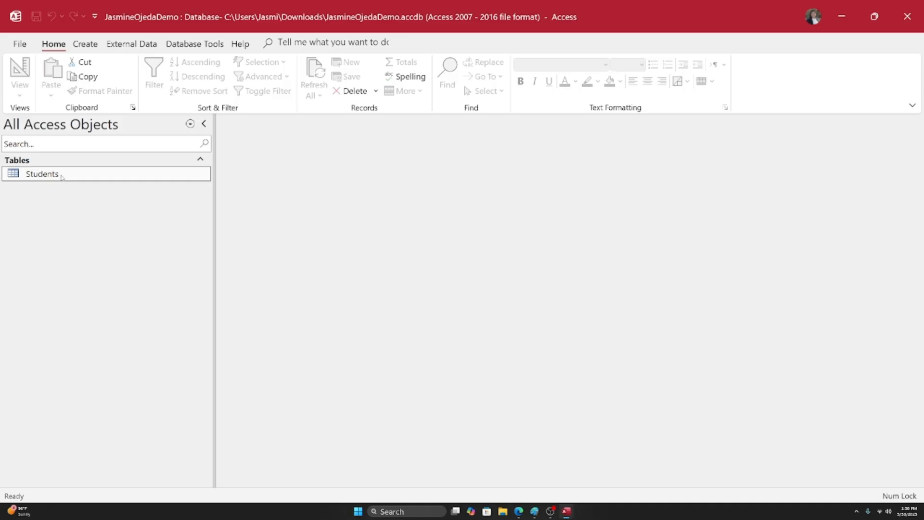
right_click(61, 177)
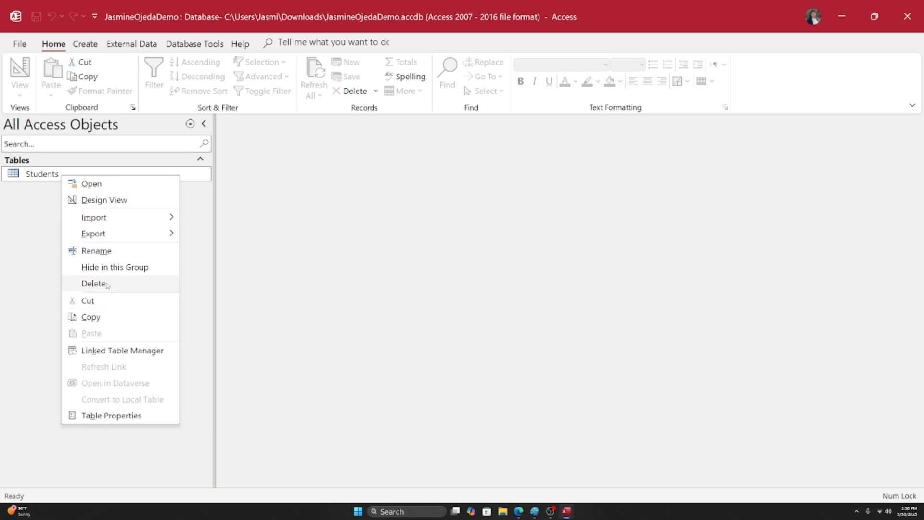
click(252, 250)
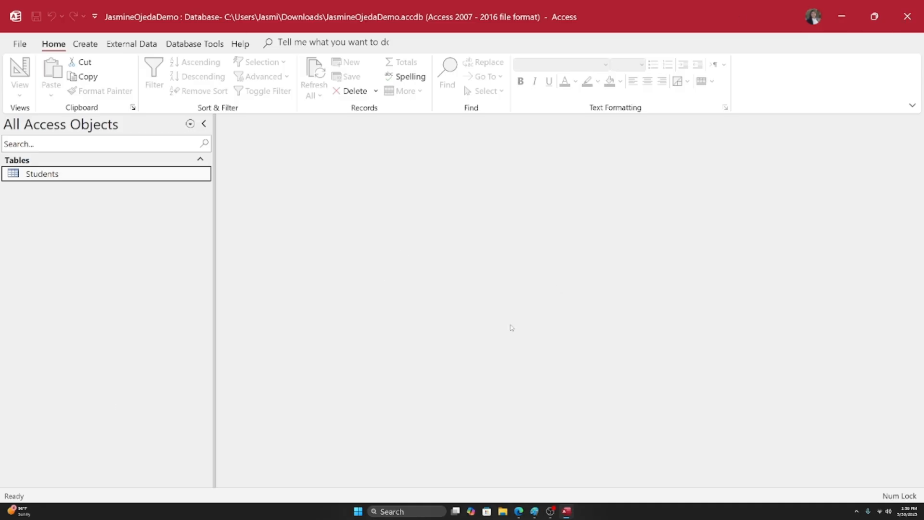
Close the student database, and download and open CollegeOfSciencesClasses-01.accdb from the ACCESS Chapter 1 Resources page in the browser.
click(907, 17)
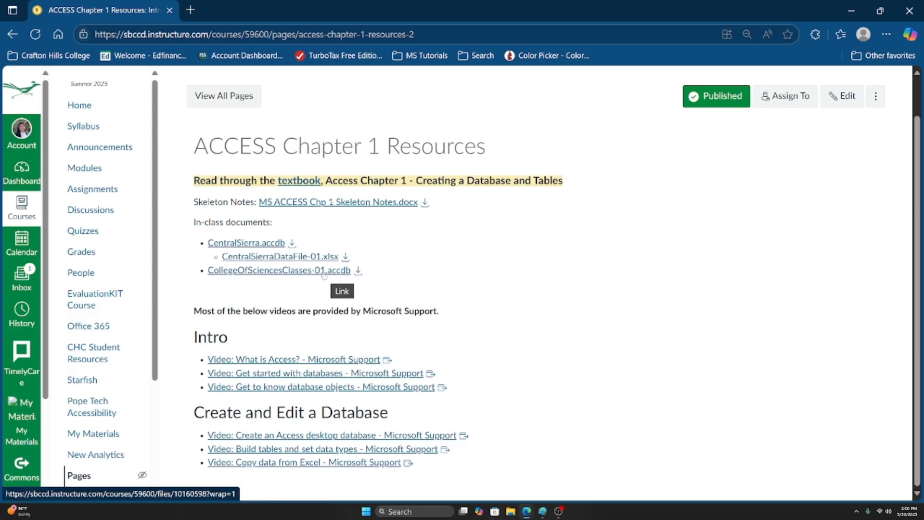
click(358, 272)
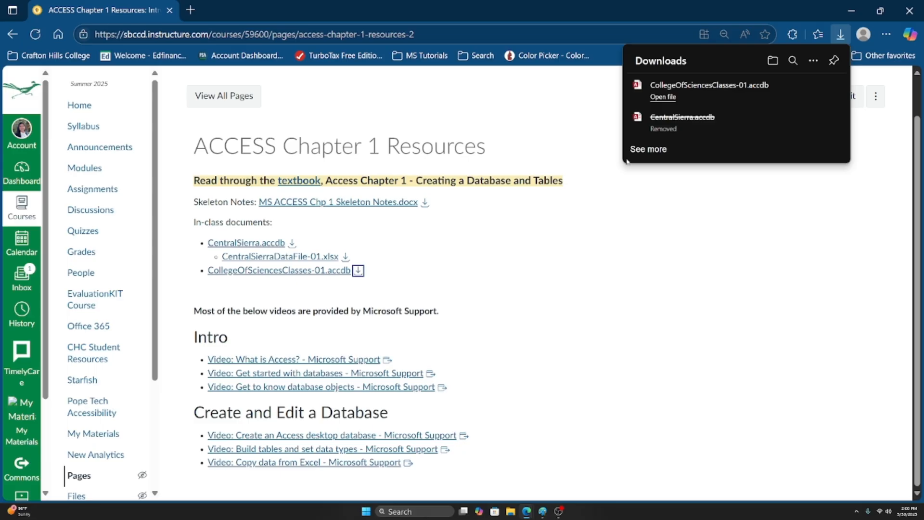
click(663, 97)
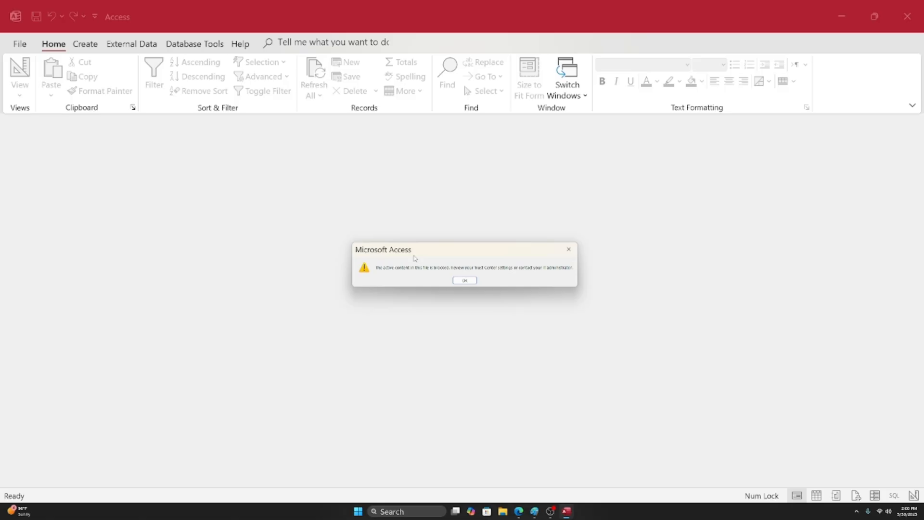
Dismiss the blocked-content notices and widen the navigation pane to show the full object names.
click(465, 281)
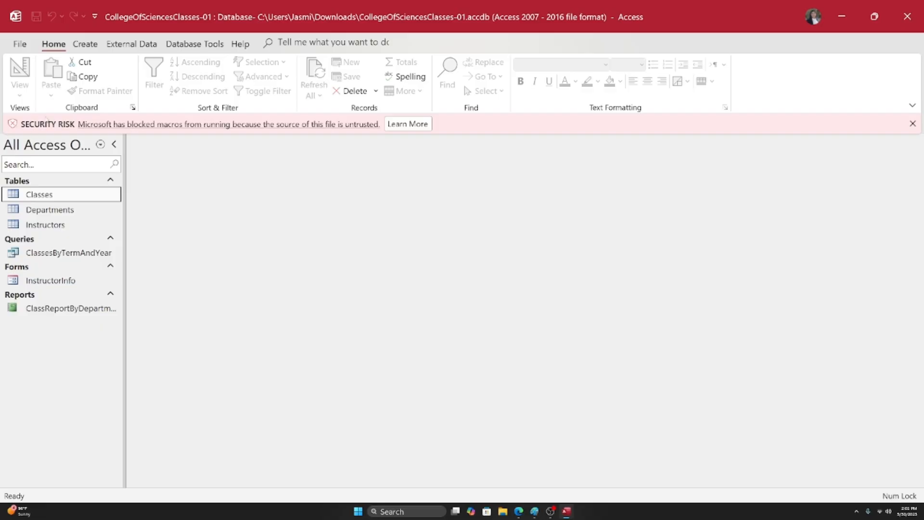
click(913, 123)
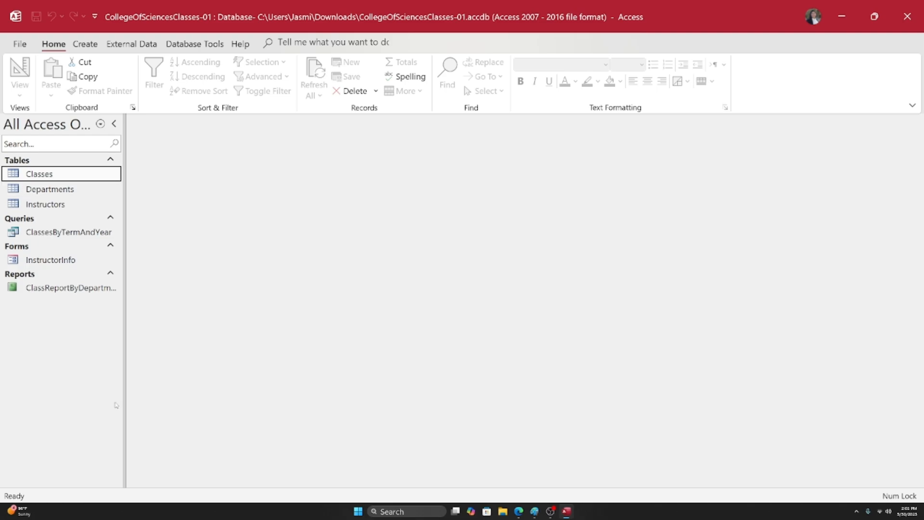
drag(124, 379, 270, 394)
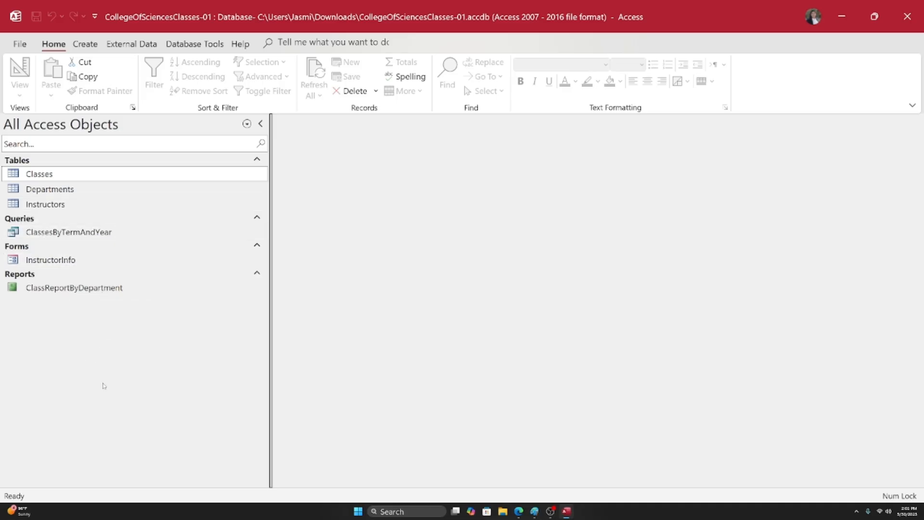
Open the Classes table and fit the widths of all its columns to their contents.
double_click(59, 178)
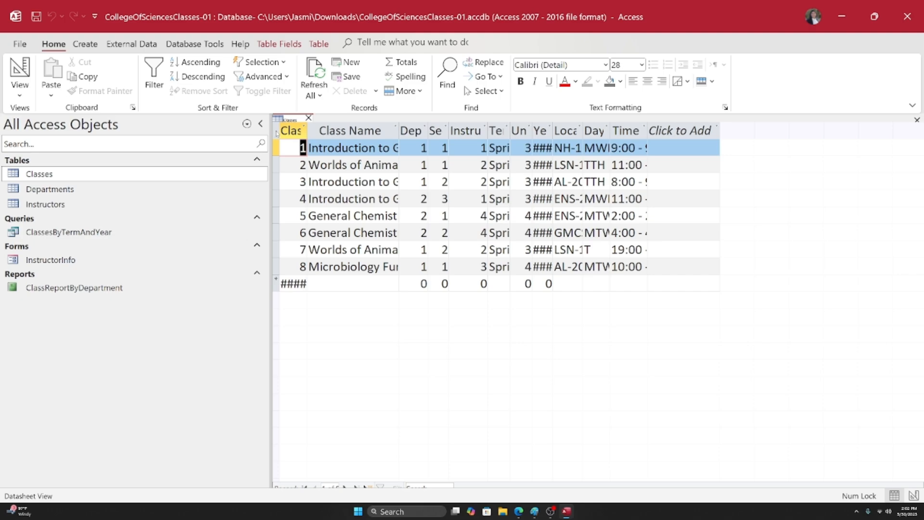
click(276, 131)
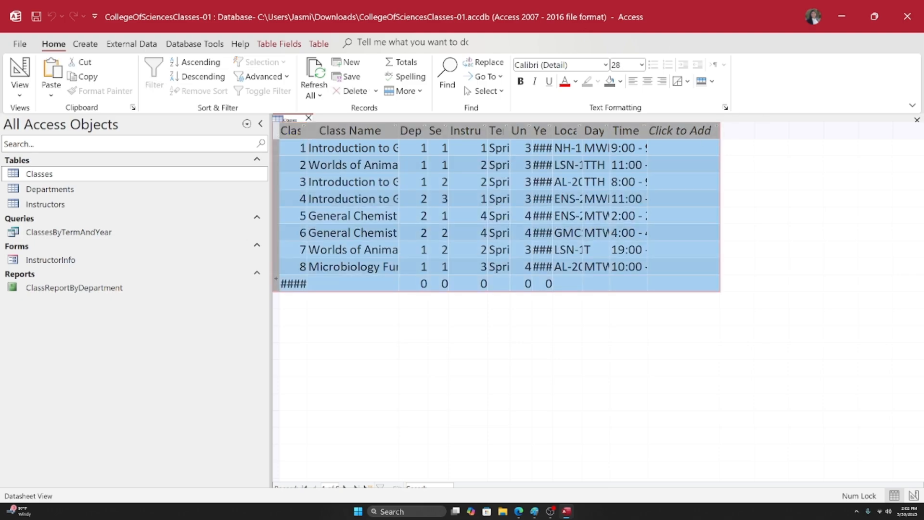
double_click(647, 130)
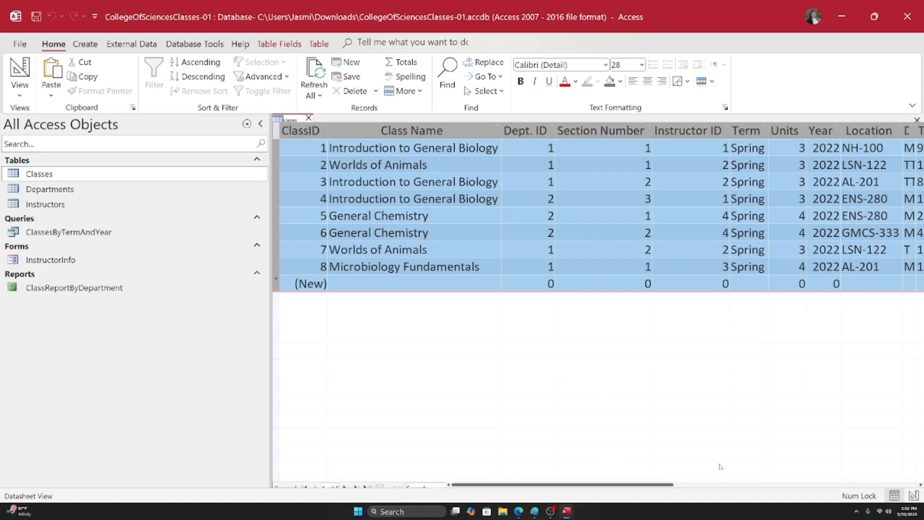
Widen the Time and Days columns of the Classes table to show their full entries.
drag(535, 487, 575, 491)
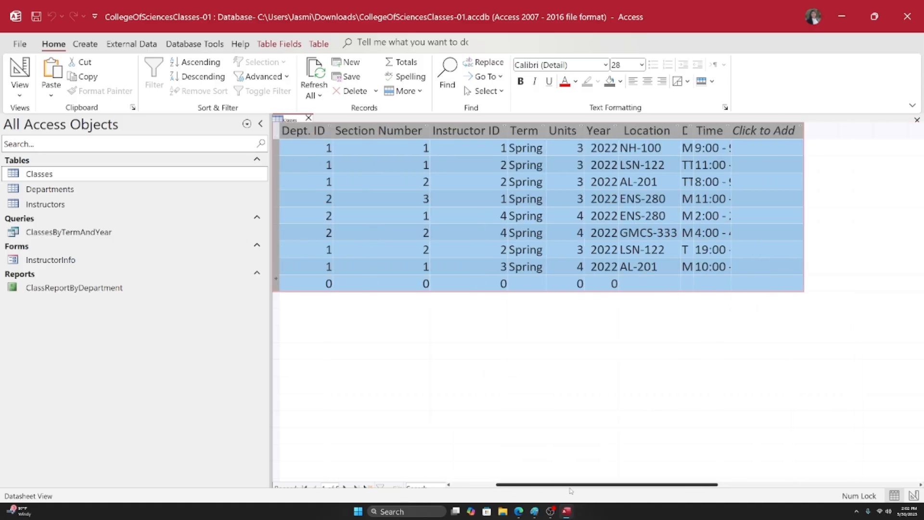
click(731, 131)
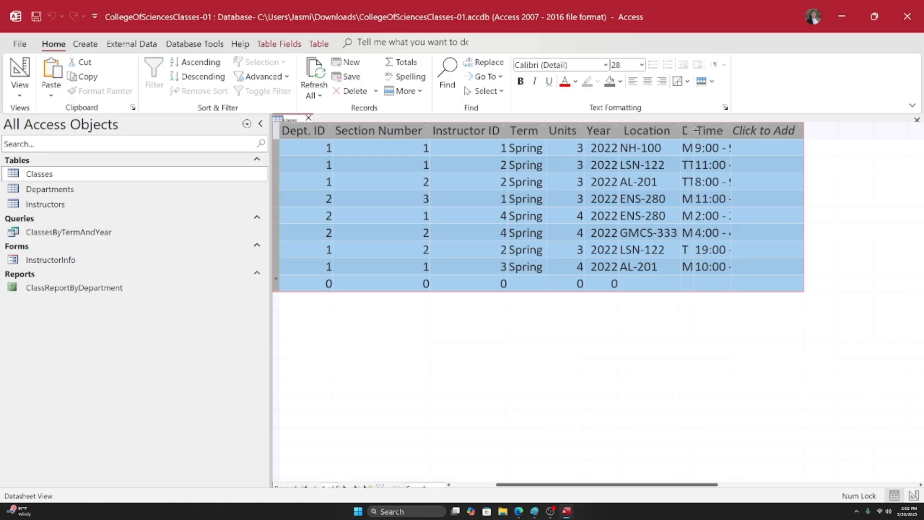
drag(732, 131, 771, 131)
click(803, 130)
click(623, 428)
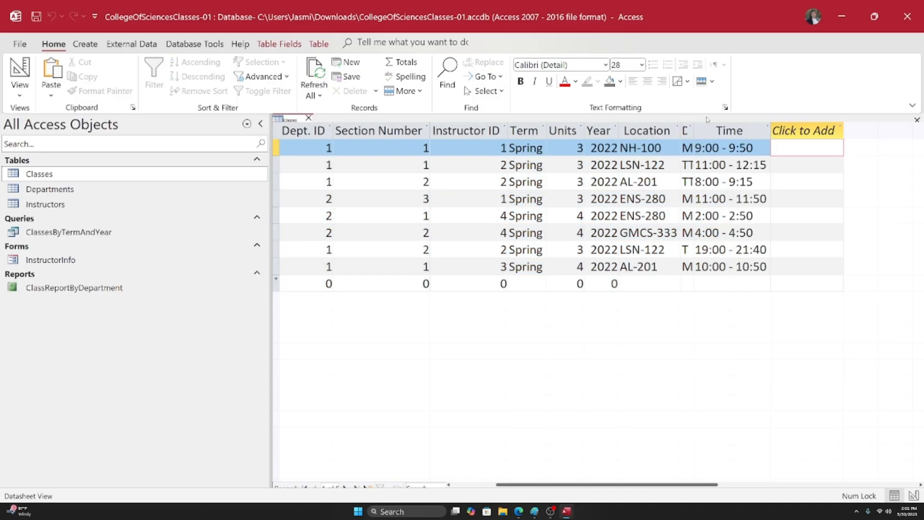
drag(694, 131, 719, 131)
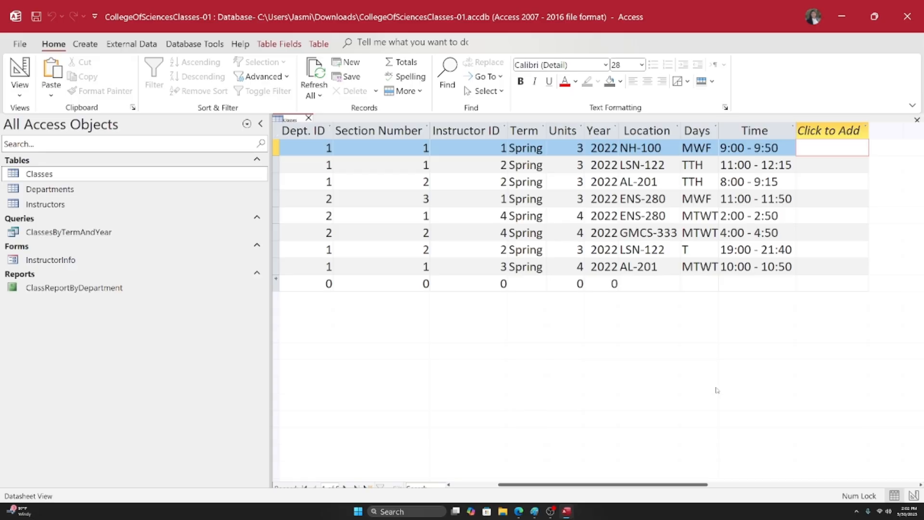
drag(617, 485, 570, 484)
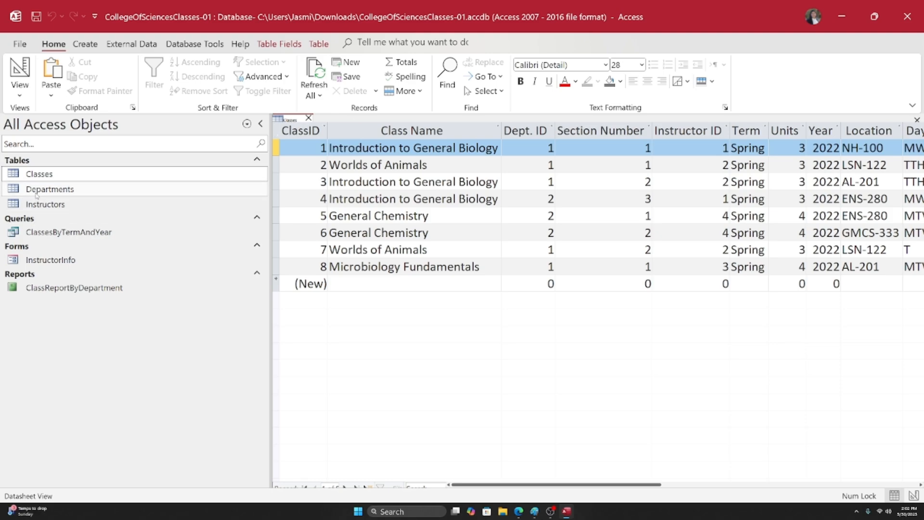
Open the Departments and Instructors tables and switch between the three open tables to view their records.
double_click(50, 189)
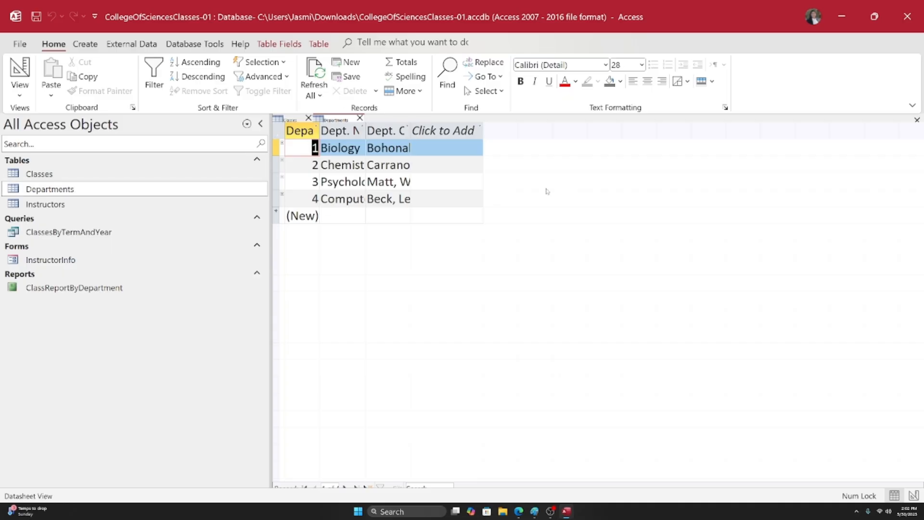
double_click(69, 206)
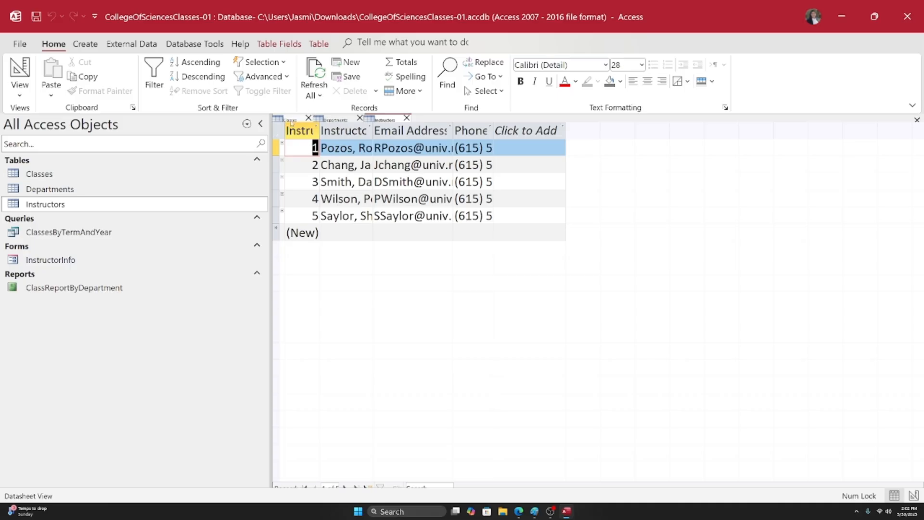
click(332, 119)
click(382, 120)
click(346, 120)
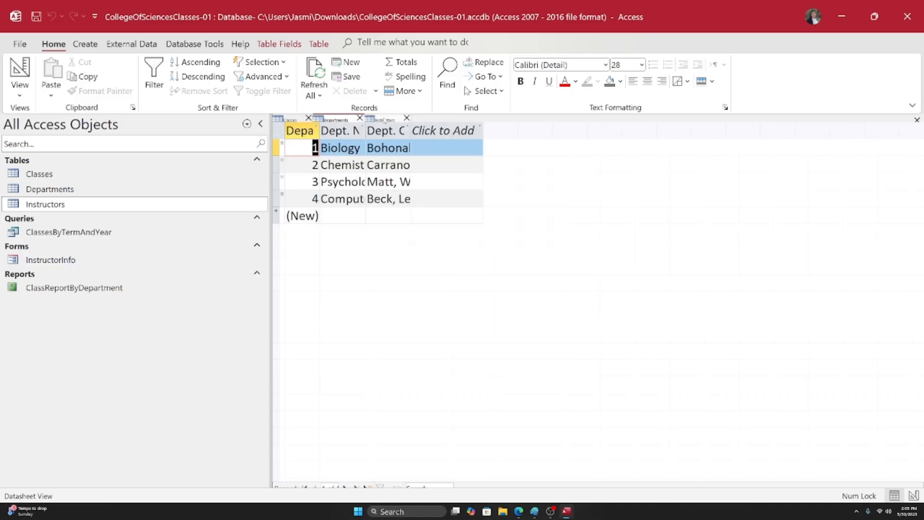
click(385, 119)
click(299, 120)
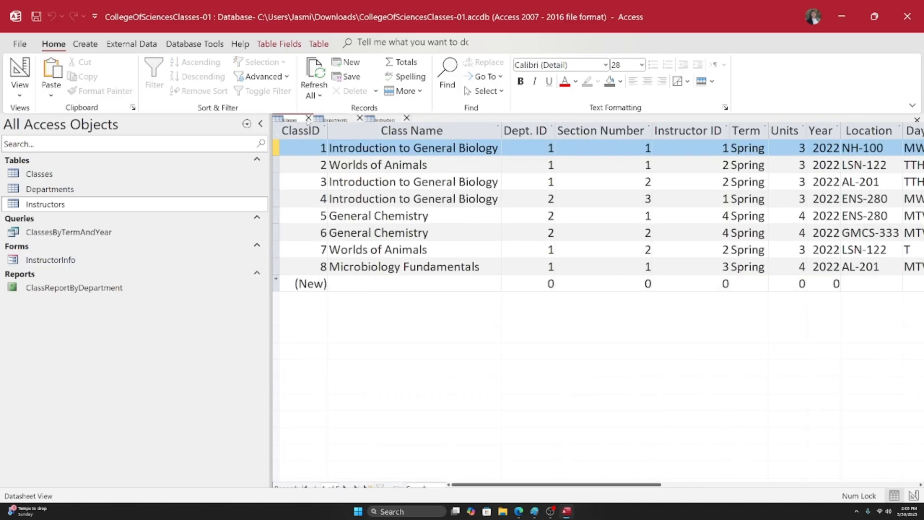
Close the Classes table, saving its layout changes, and close the Departments and Instructors tables.
click(309, 118)
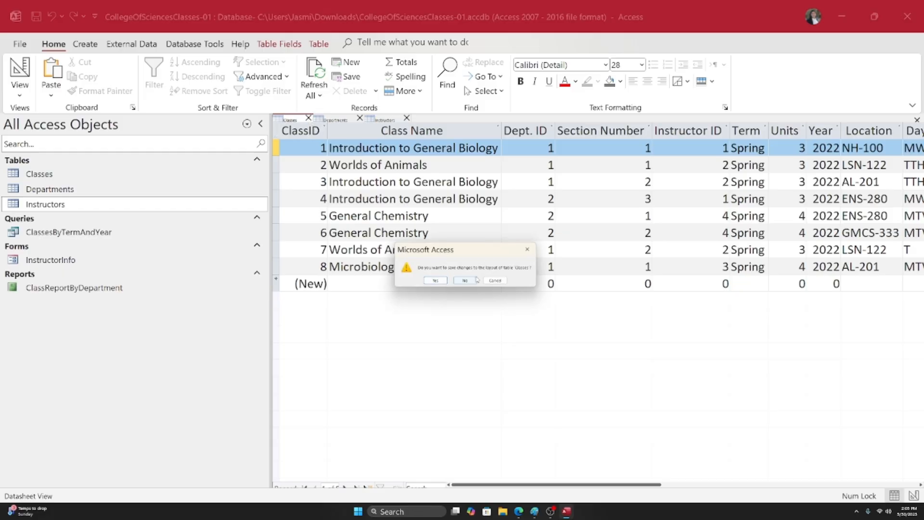
click(435, 282)
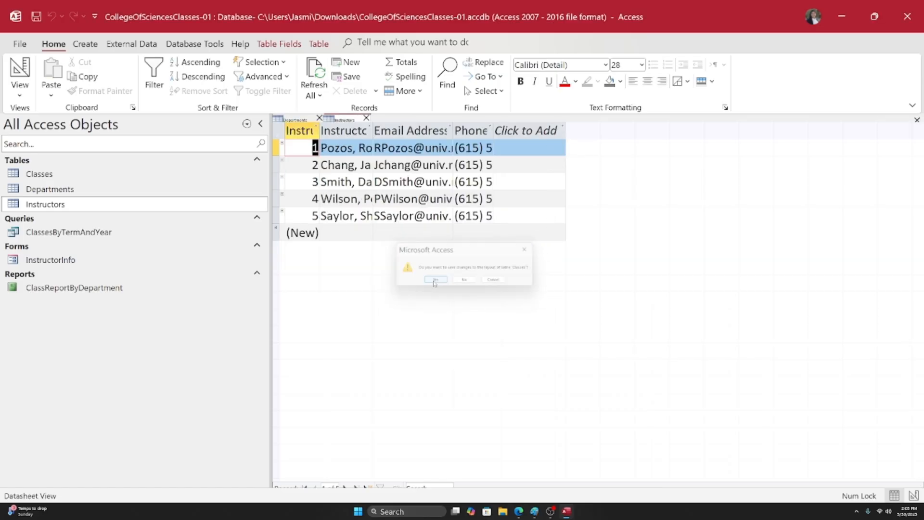
click(316, 119)
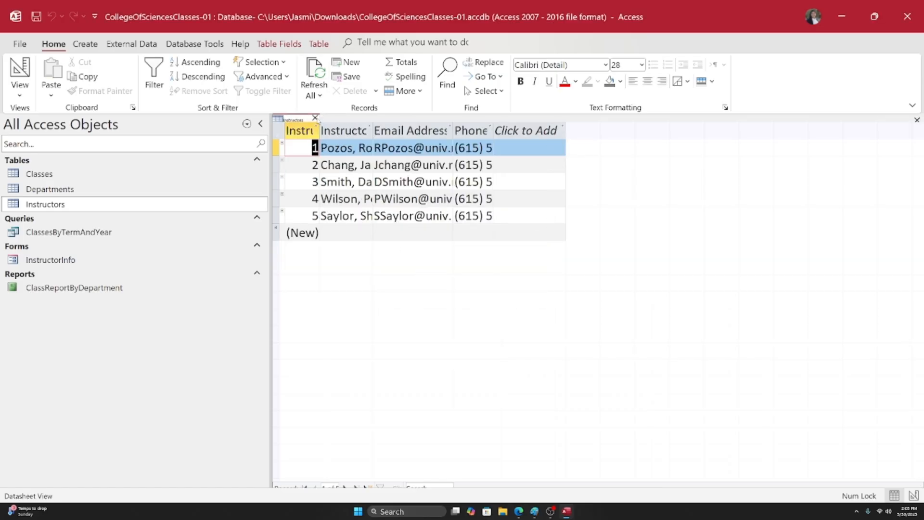
click(316, 119)
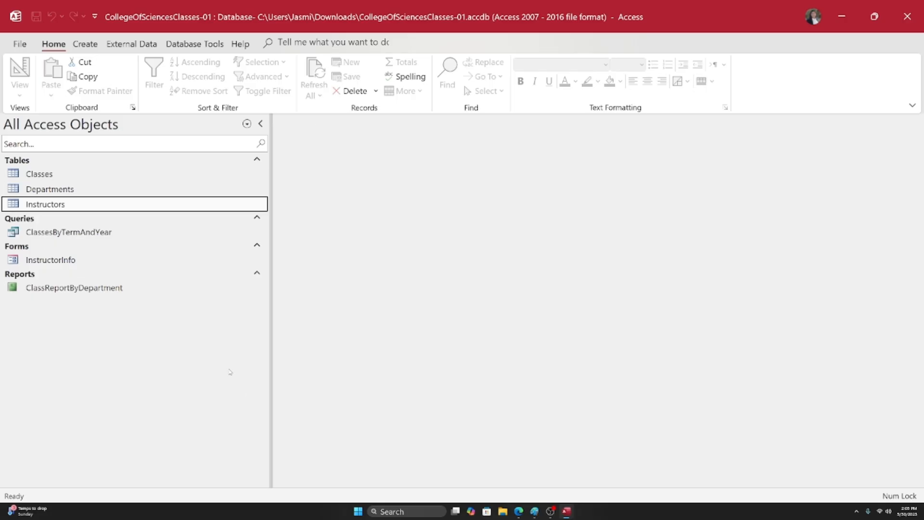
Run the ClassesByTermAndYear query for the Fall term, dismiss the SQL editor notice, and close the query.
double_click(52, 233)
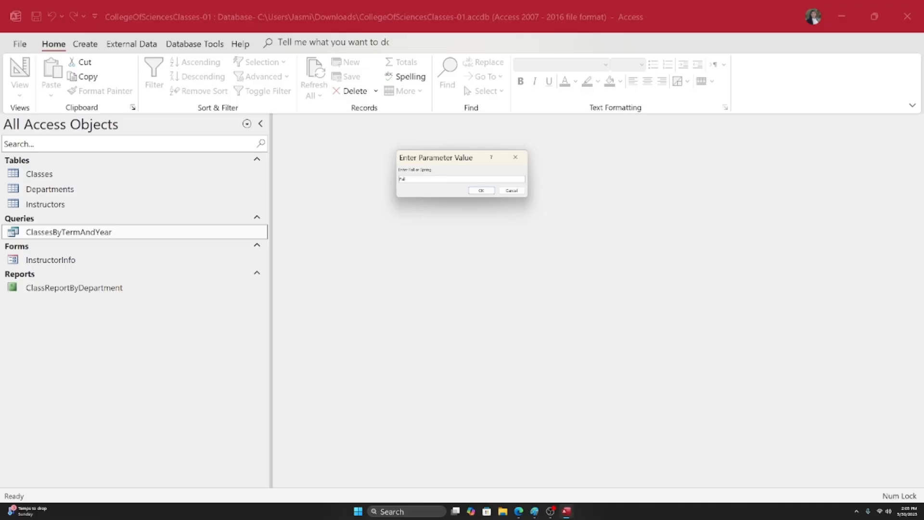
click(481, 191)
click(481, 190)
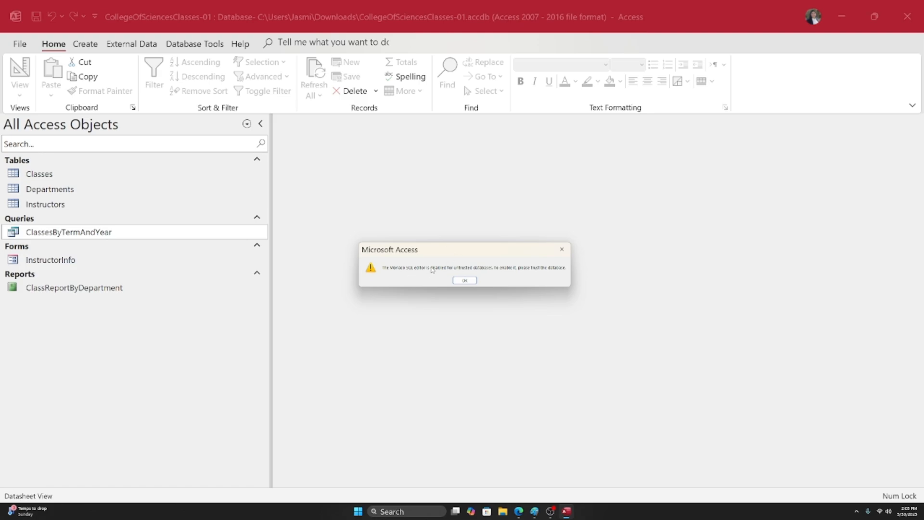
click(465, 281)
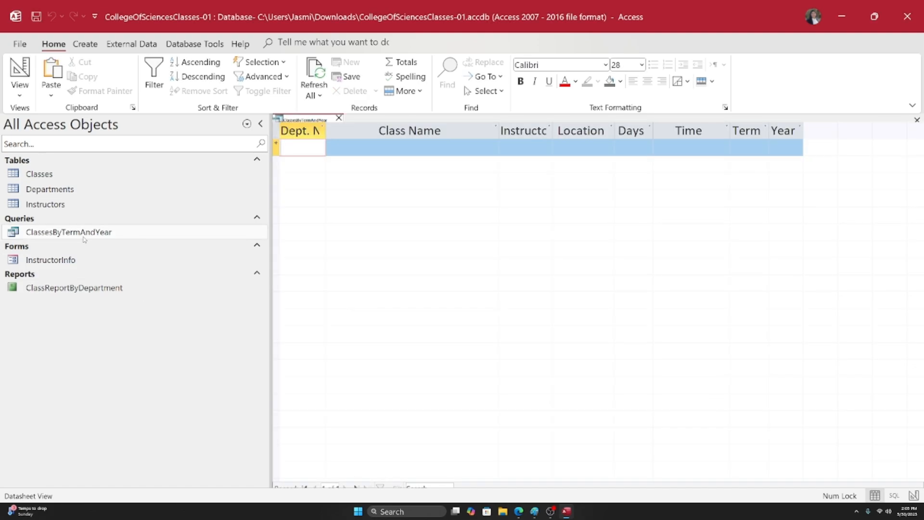
click(339, 118)
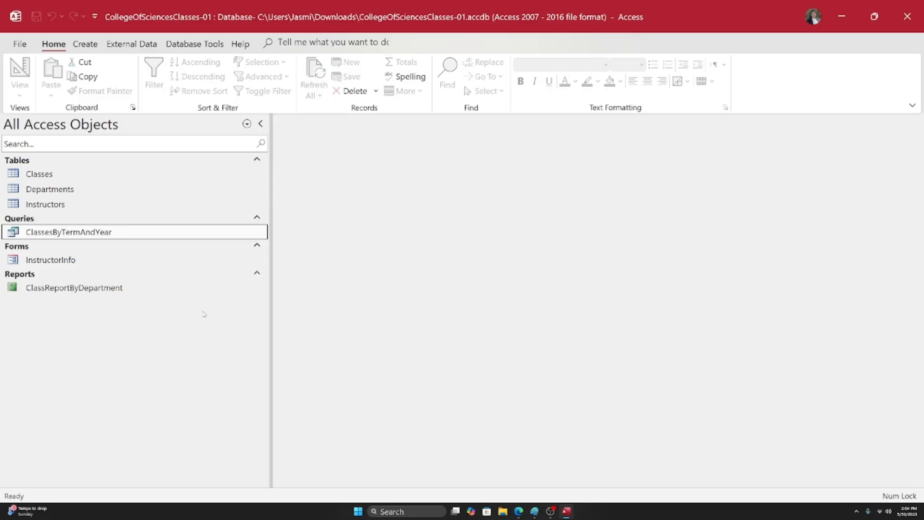
Open the InstructorInfo form, look over its instructor fields and form buttons, and close it.
double_click(38, 261)
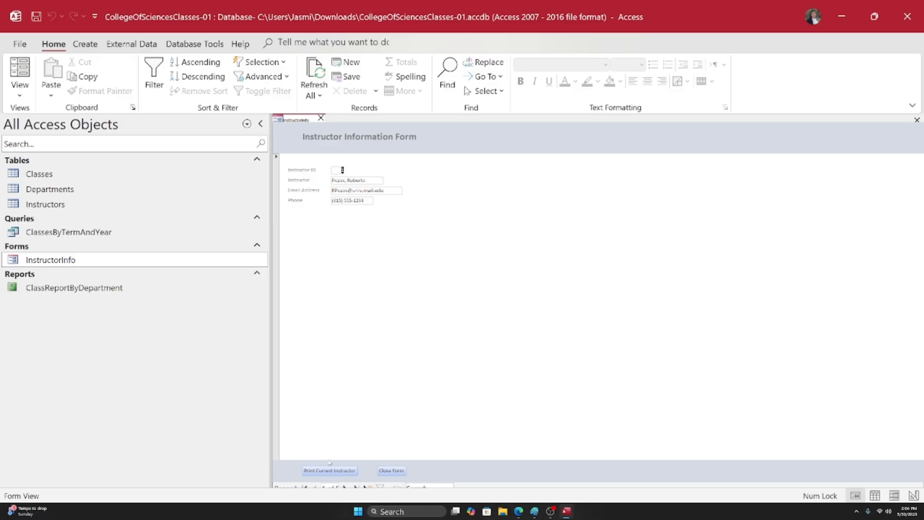
click(337, 170)
click(346, 191)
click(348, 200)
click(339, 474)
click(392, 470)
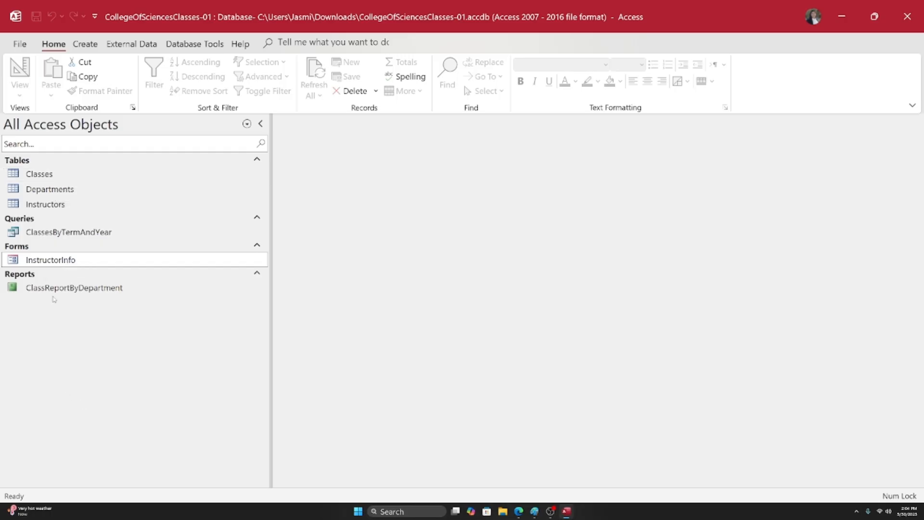
Open the ClassReportByDepartment report for the Fall term and the year 2023.
double_click(84, 288)
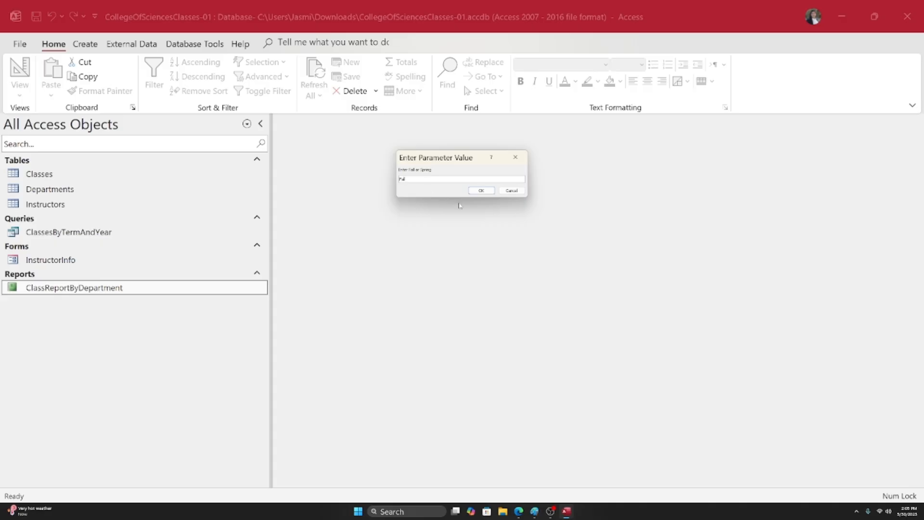
click(480, 191)
text(2023)
click(481, 195)
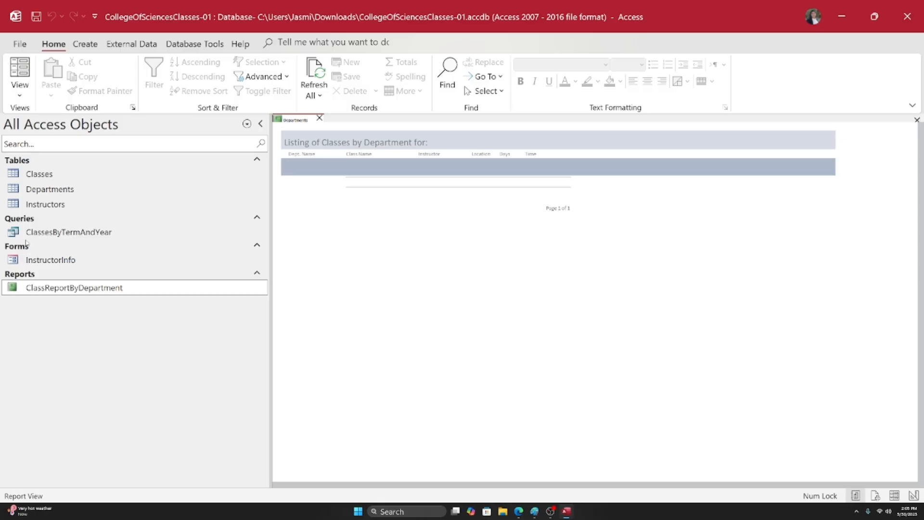
Check the records in the Departments, Instructors and Classes tables, and close the three tables and the report.
double_click(53, 190)
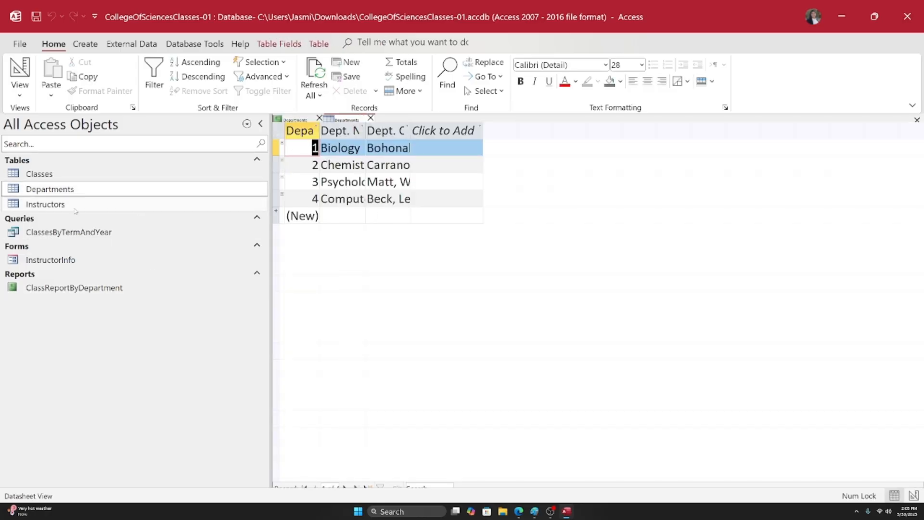
double_click(72, 206)
double_click(53, 175)
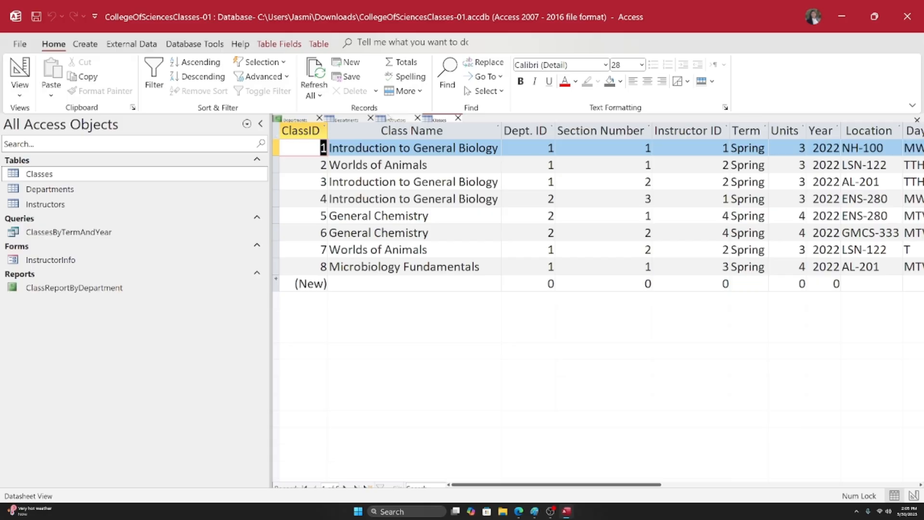
click(458, 118)
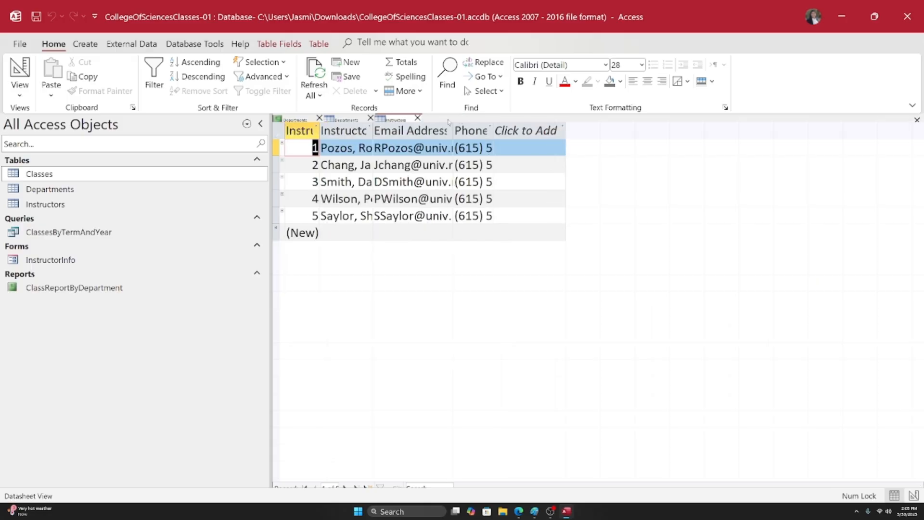
click(417, 118)
click(371, 118)
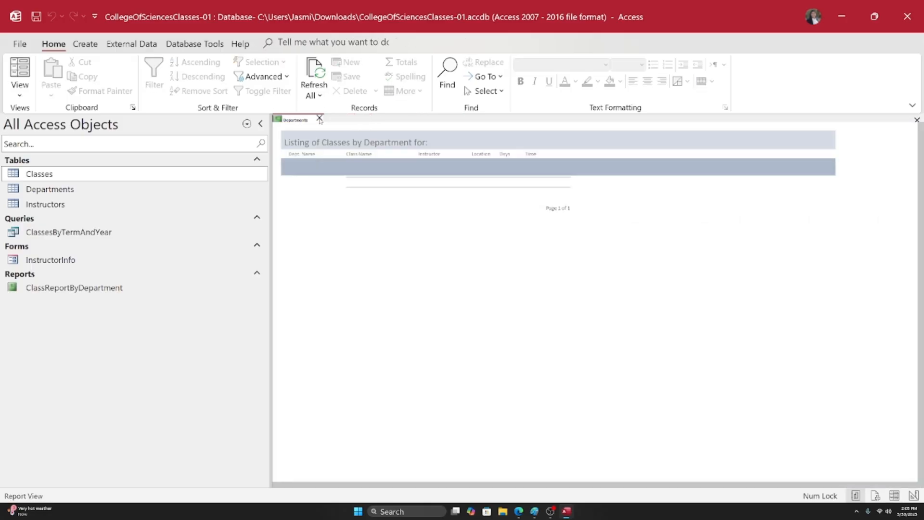
click(320, 118)
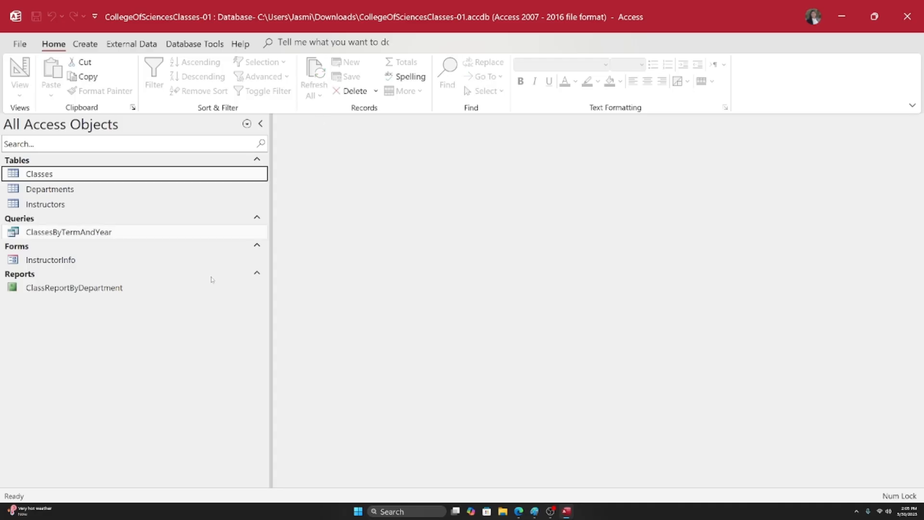
Reopen the ClassReportByDepartment report for the Fall term and the year 2022.
double_click(64, 289)
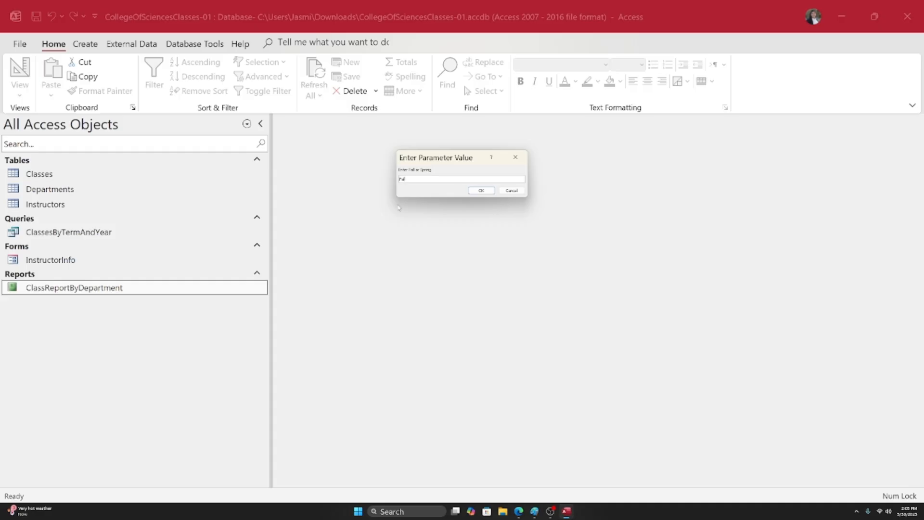
click(481, 190)
text(2022)
click(477, 190)
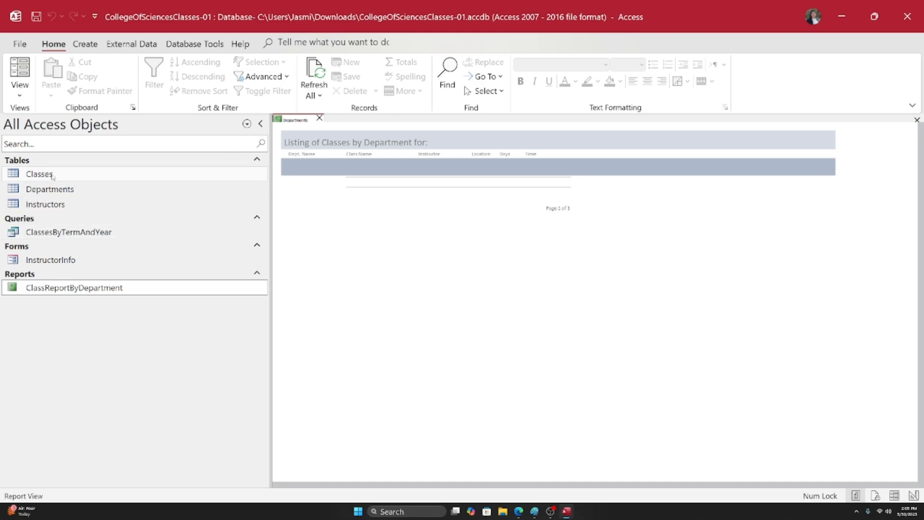
click(43, 289)
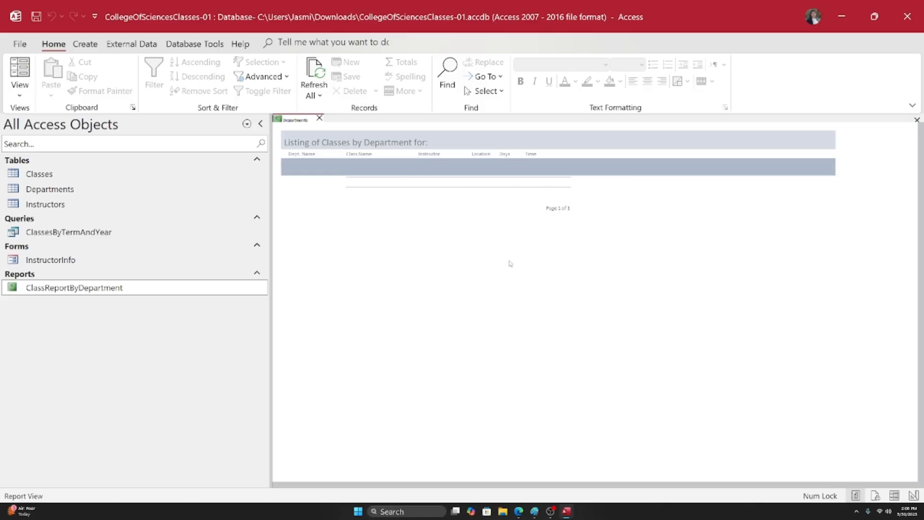
View and close the Departments table, and collapse the Queries and Forms groups in the object list.
double_click(93, 188)
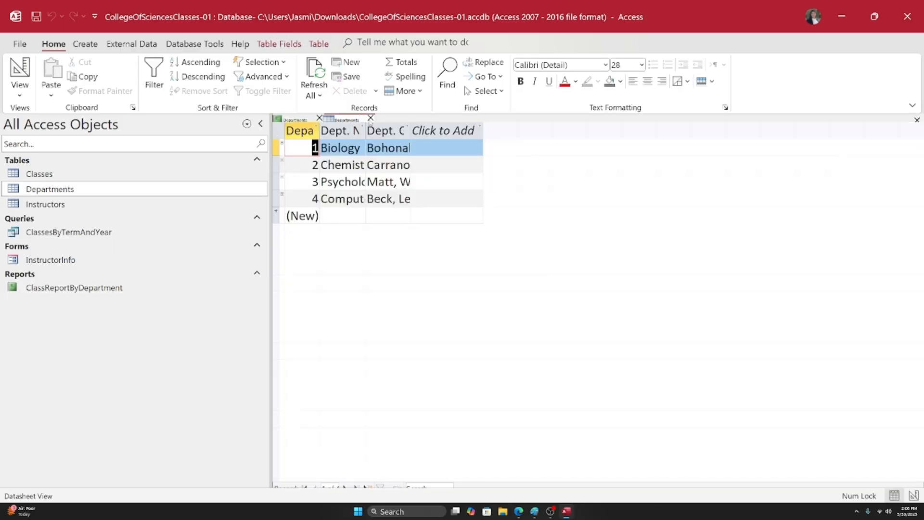
click(371, 118)
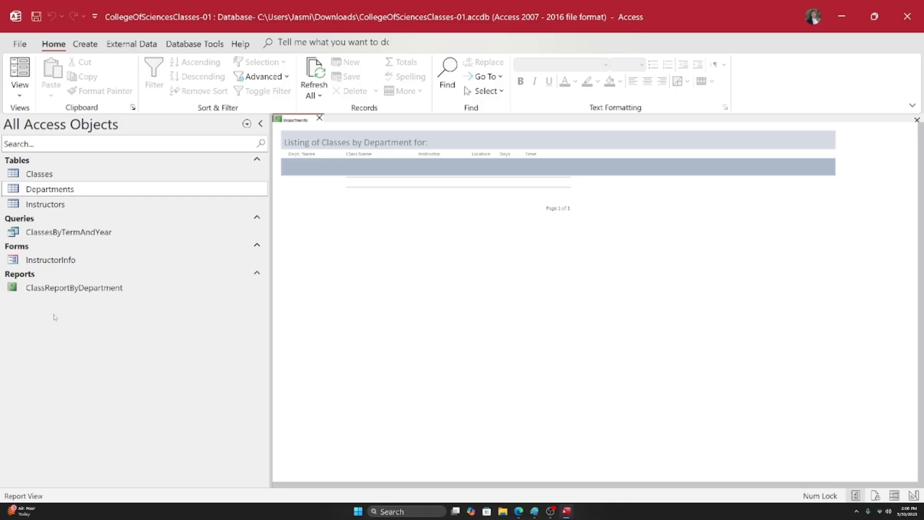
click(20, 222)
click(20, 231)
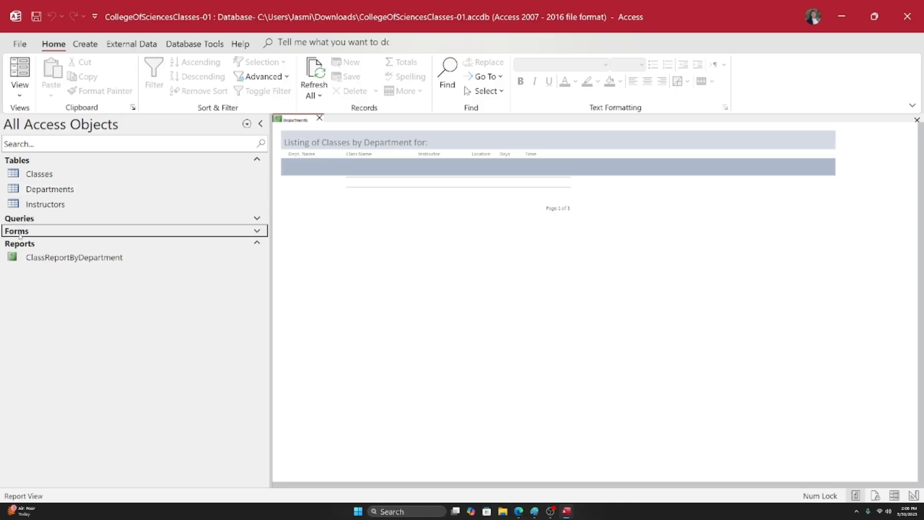
Expand the Queries and Forms groups in the object list.
click(20, 244)
click(20, 244)
click(26, 232)
click(72, 219)
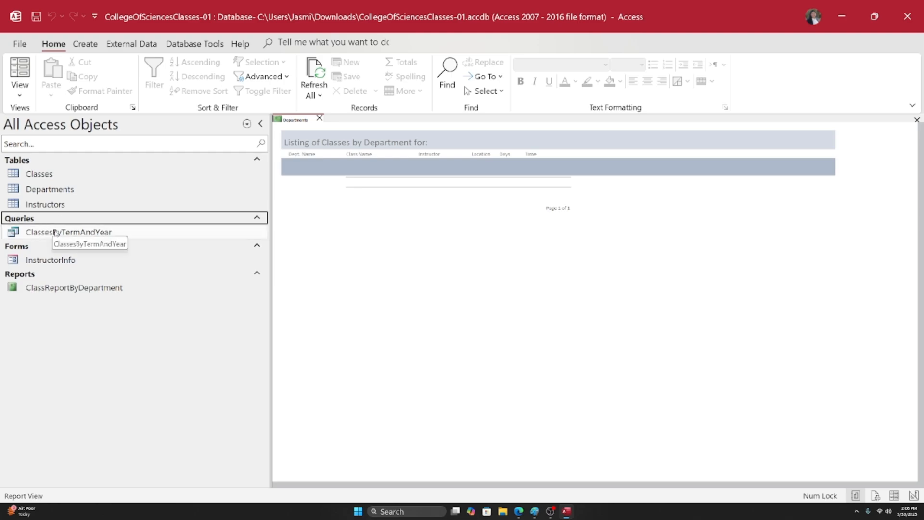
View the Classes table, and close the open objects and the CollegeOfSciencesClasses-01 database.
double_click(30, 174)
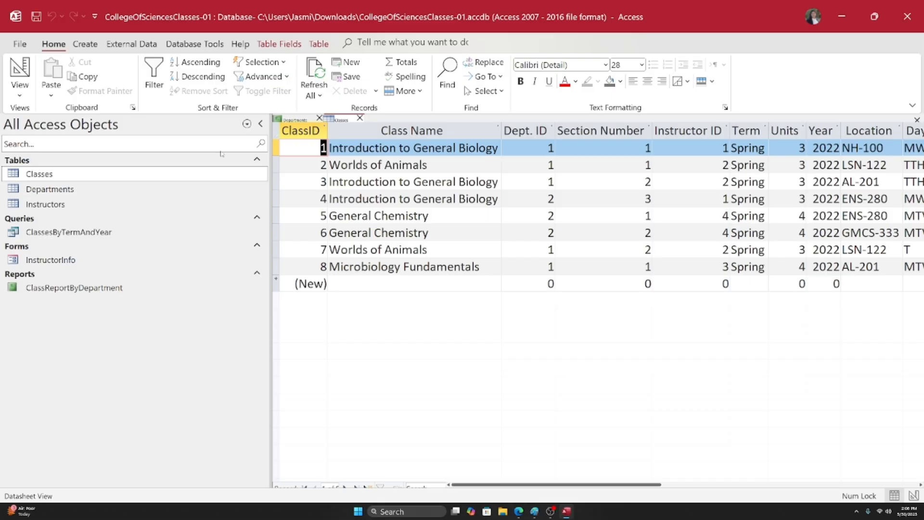
click(320, 117)
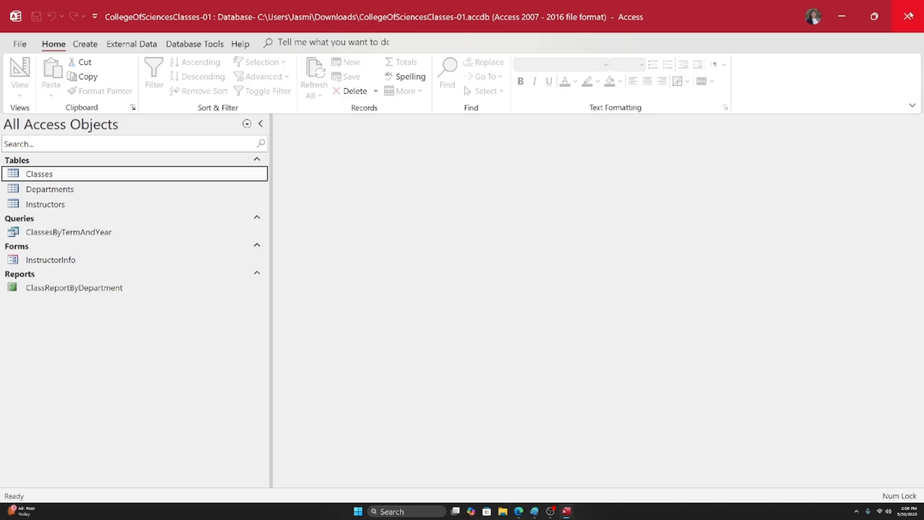
click(909, 16)
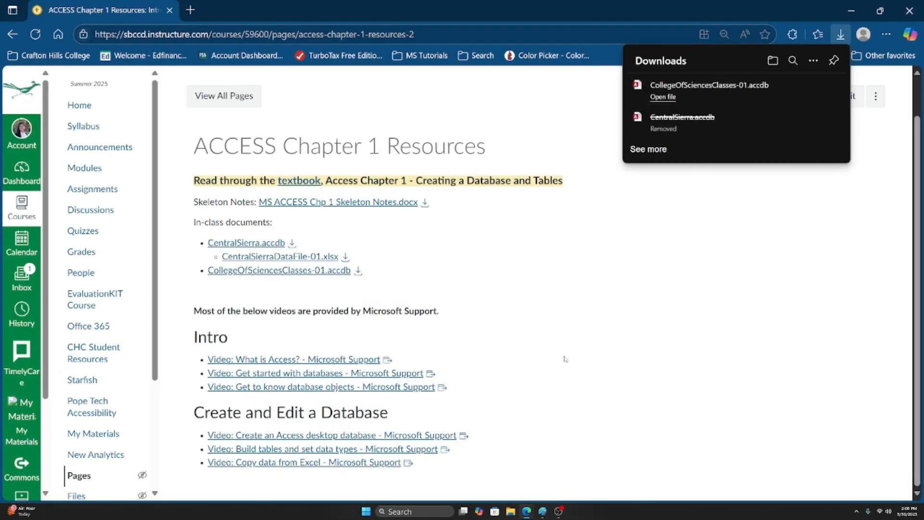
Download CentralSierra.accdb from the Access Chapter 1 resources page, open it in Access and dismiss the security warning.
click(549, 321)
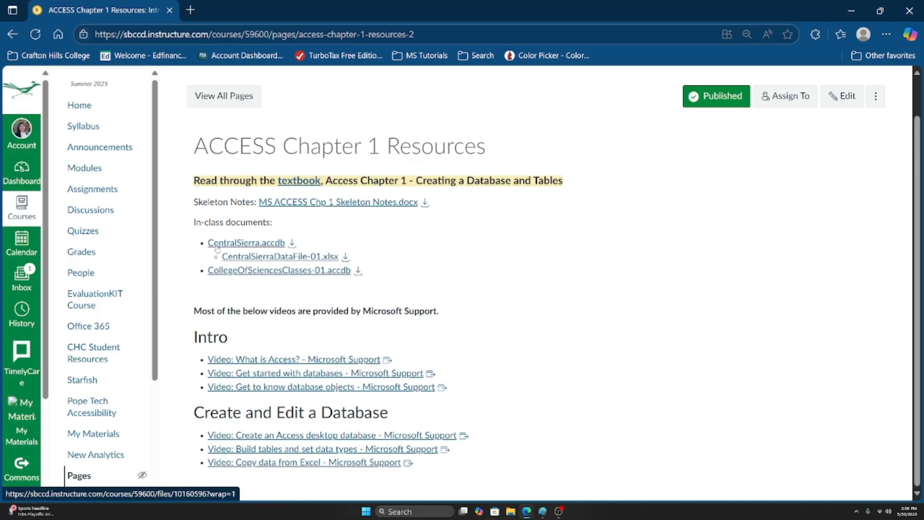
click(292, 243)
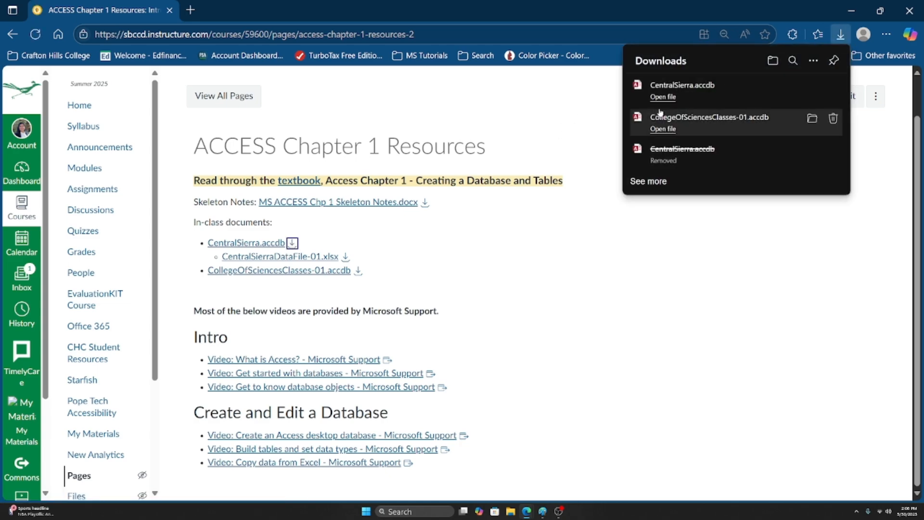
click(664, 98)
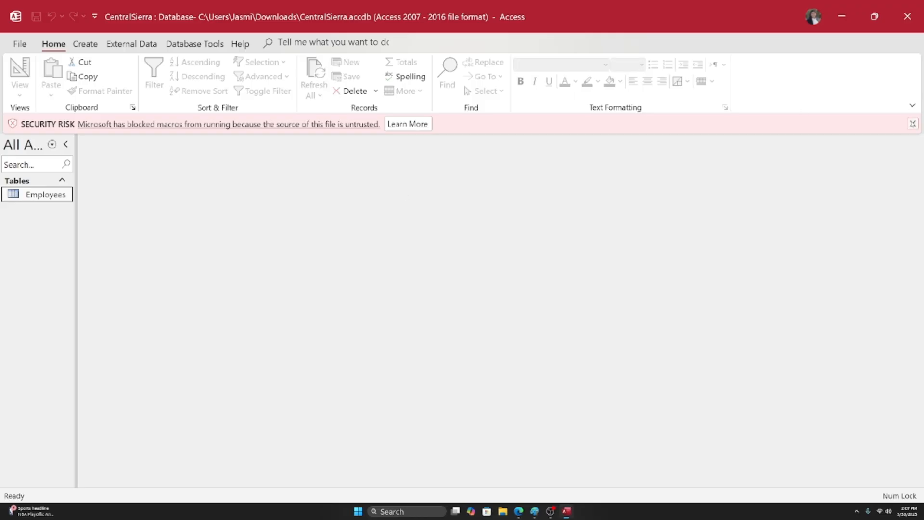
click(913, 124)
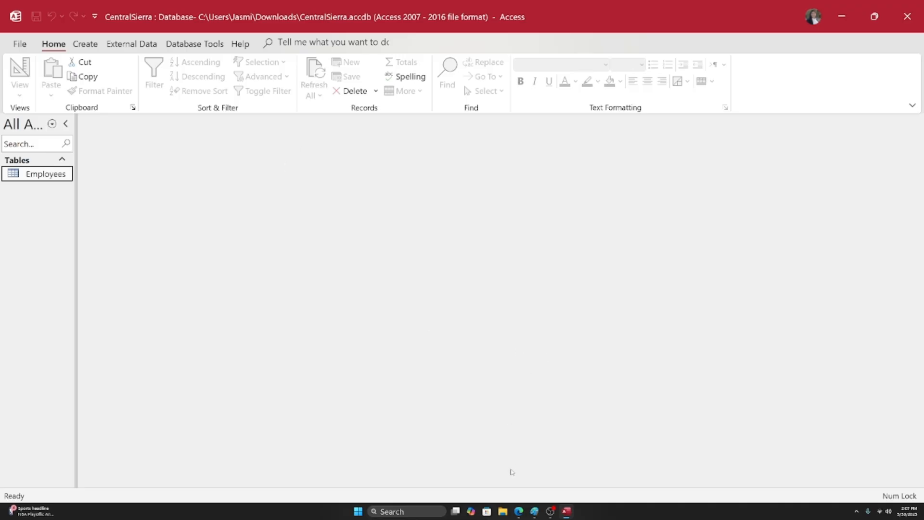
Switch to the course page in Edge and download CentralSierraDataFile-01.xlsx.
click(512, 495)
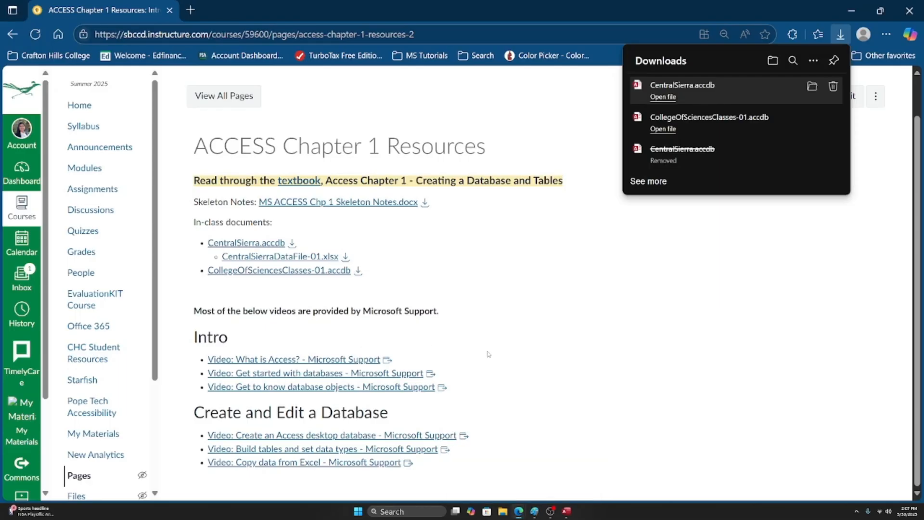
click(491, 235)
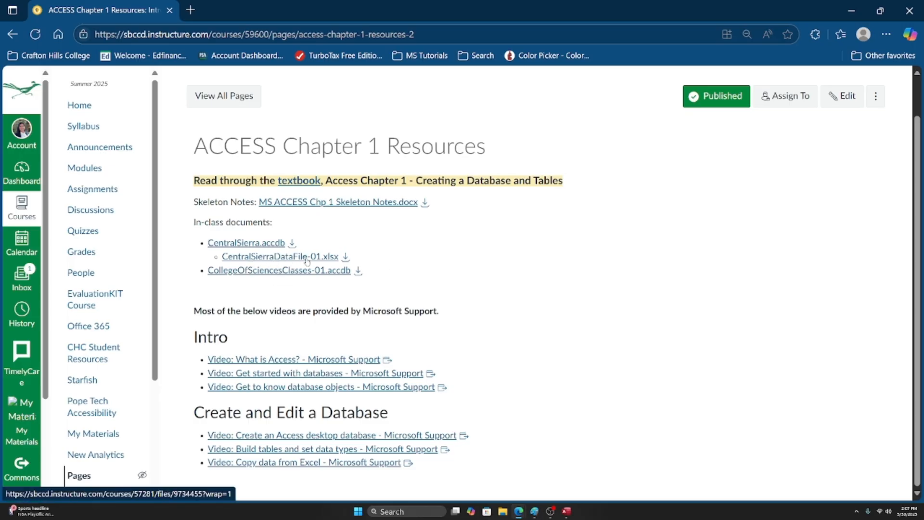
click(346, 257)
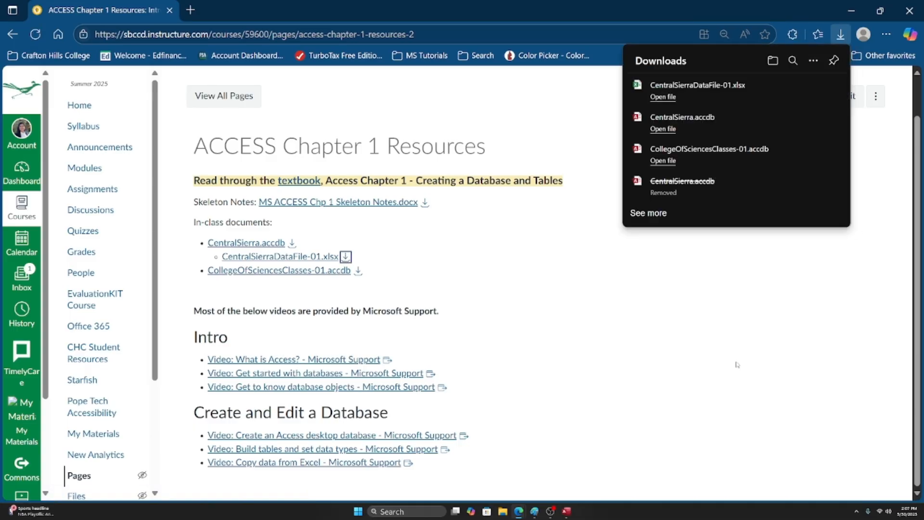
Switch to Access, open the Employees table and fit all its column widths to the field names.
click(567, 511)
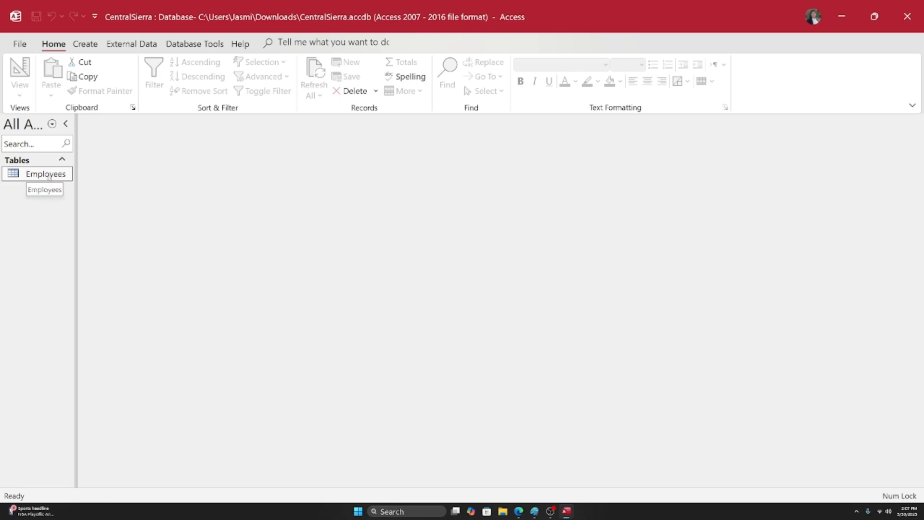
double_click(48, 178)
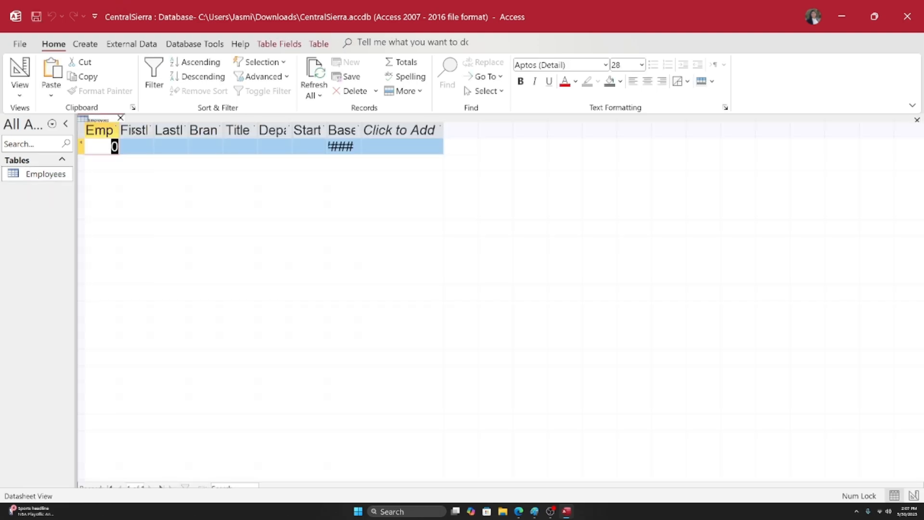
click(80, 131)
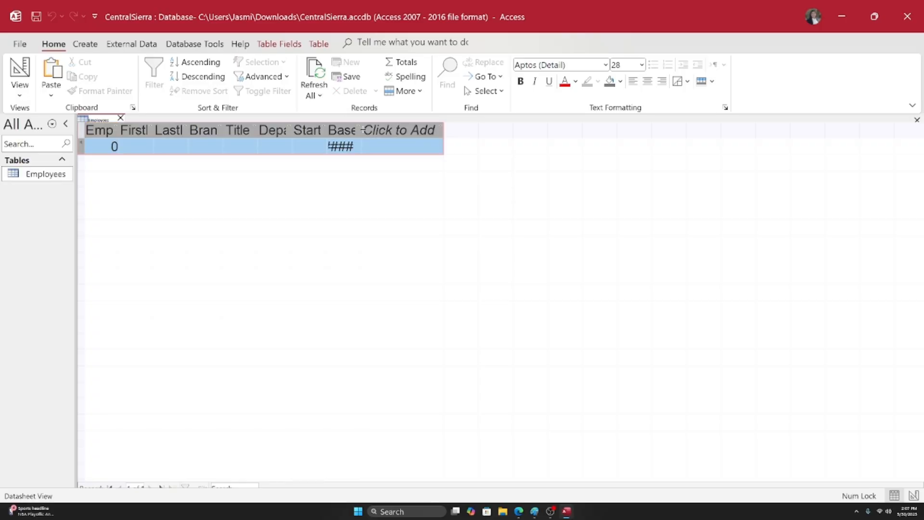
double_click(361, 131)
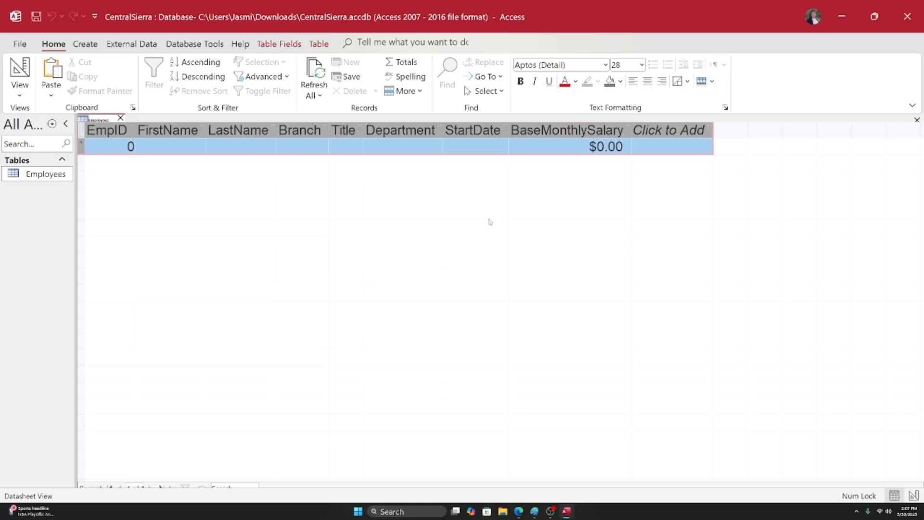
Go through the Employees table's fields from FirstName to StartDate.
click(177, 129)
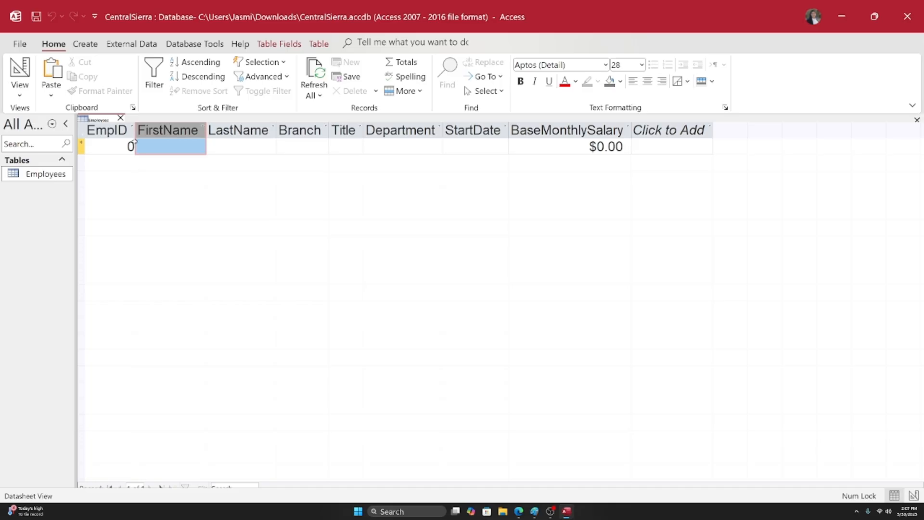
click(238, 130)
click(326, 133)
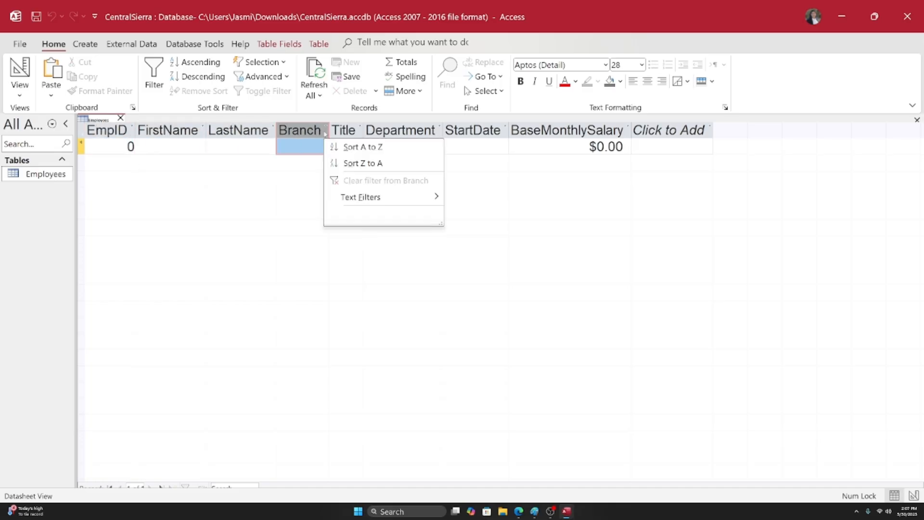
click(360, 133)
click(400, 130)
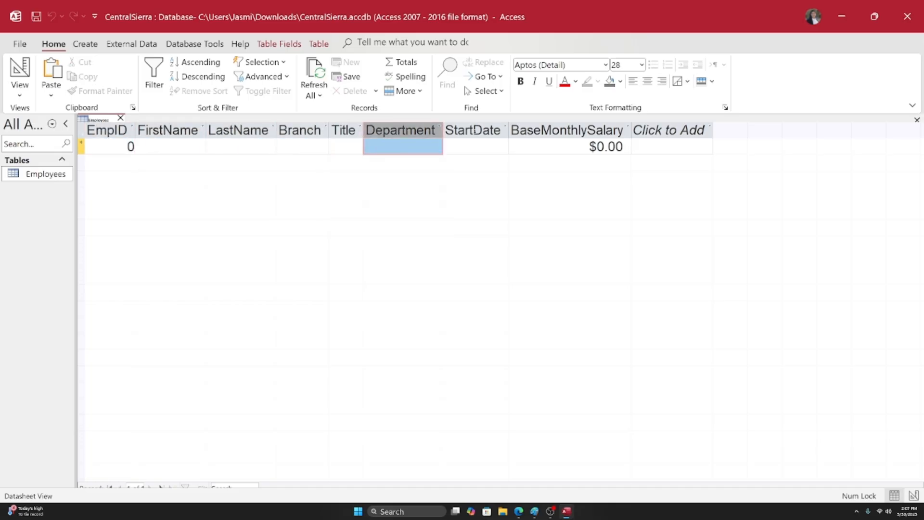
click(473, 130)
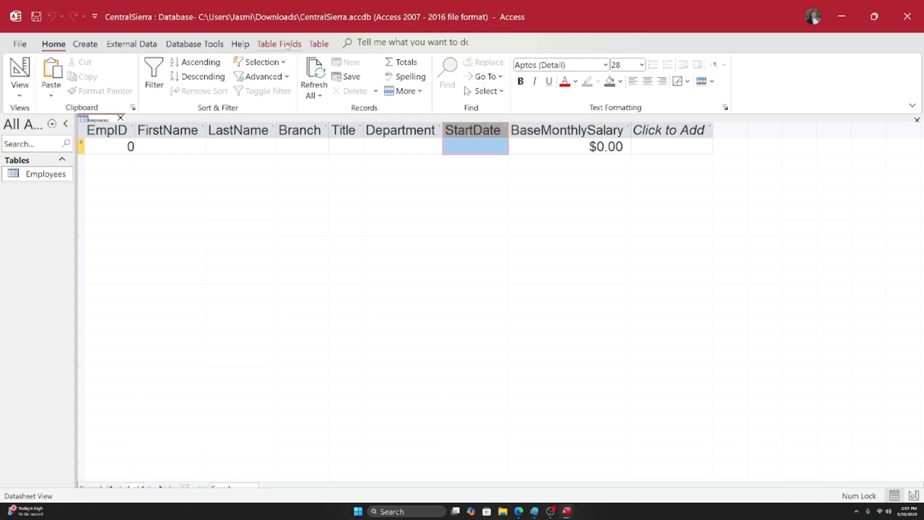
Check the data types of the Employees fields, and close the table with its layout changes saved.
click(287, 45)
key(Tab)
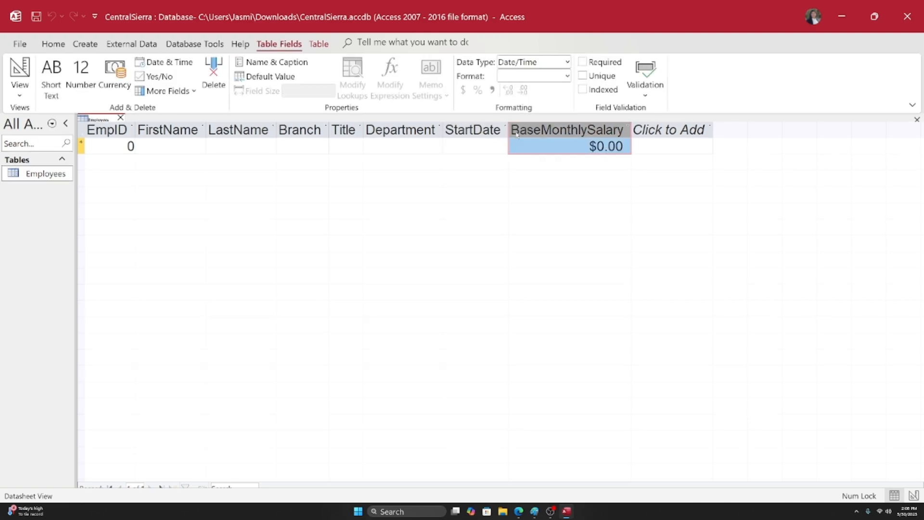
key(shift+Tab)
key(shift+Tab)
key(shift+Tab)
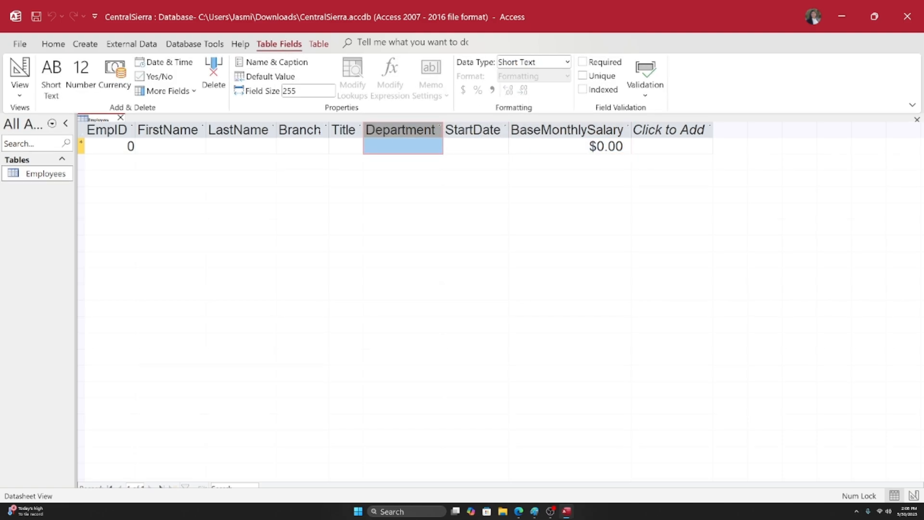
key(shift+Tab)
key(shift+Tab)
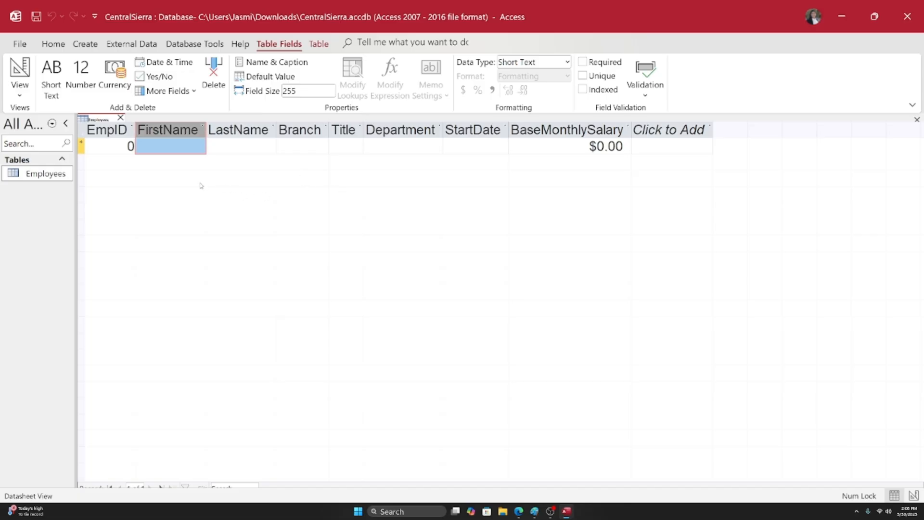
click(121, 117)
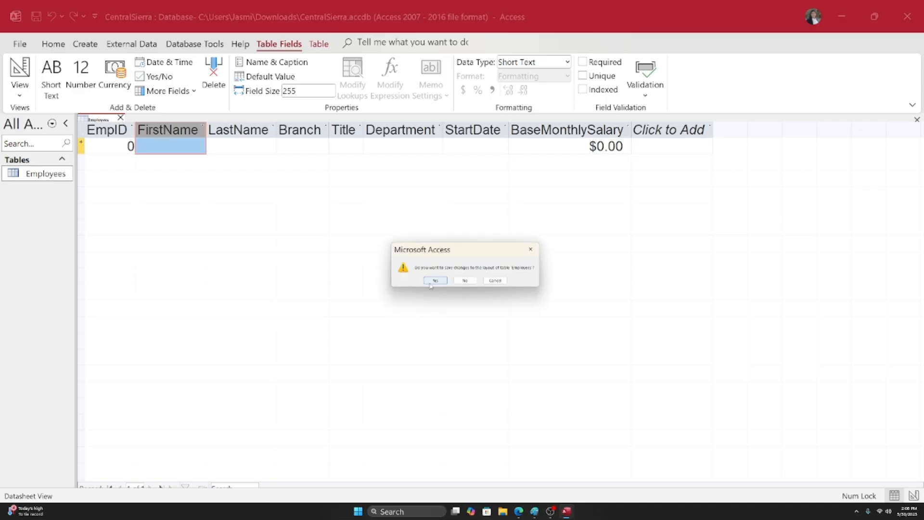
click(433, 282)
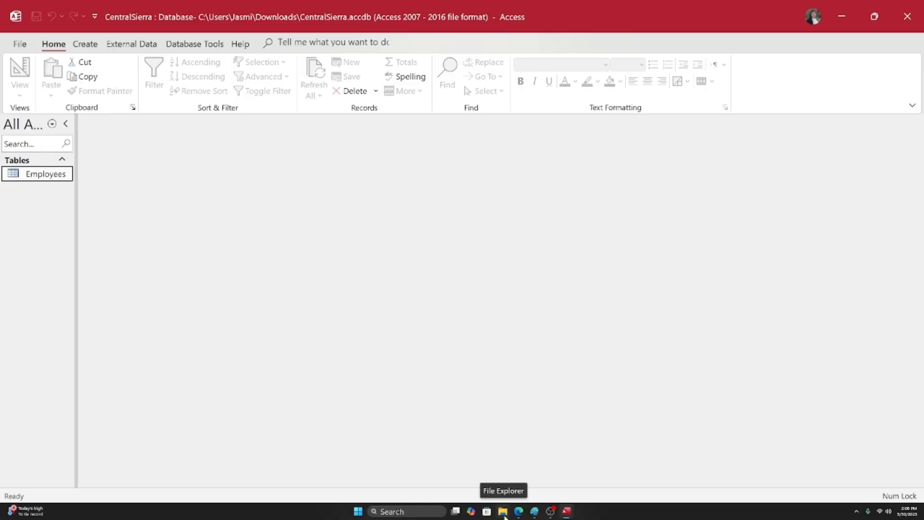
Open CentralSierraDataFile-01.xlsx from the Downloads folder in Excel and enlarge the employee records for reading.
click(503, 512)
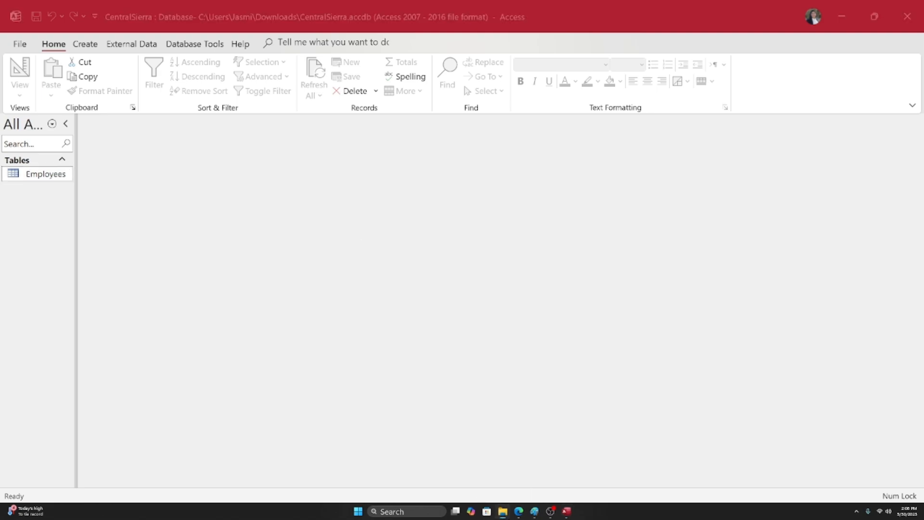
drag(923, 92, 356, 75)
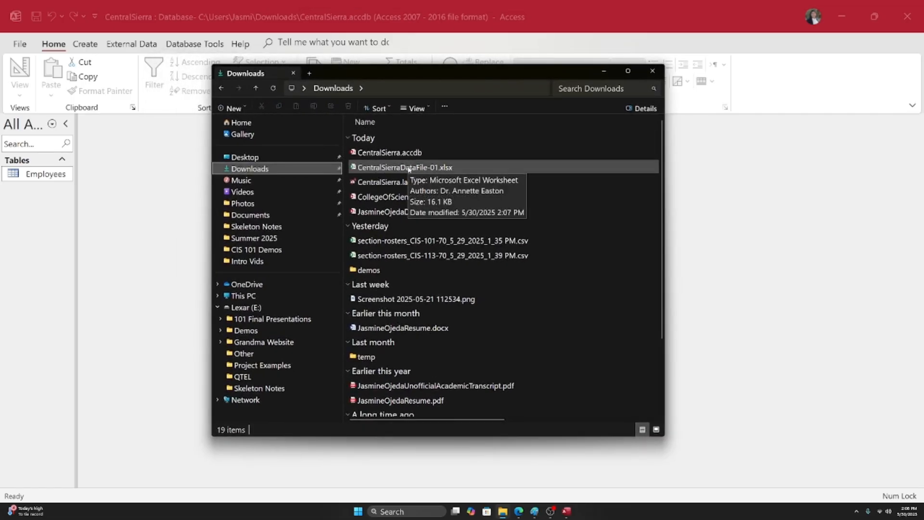
click(390, 166)
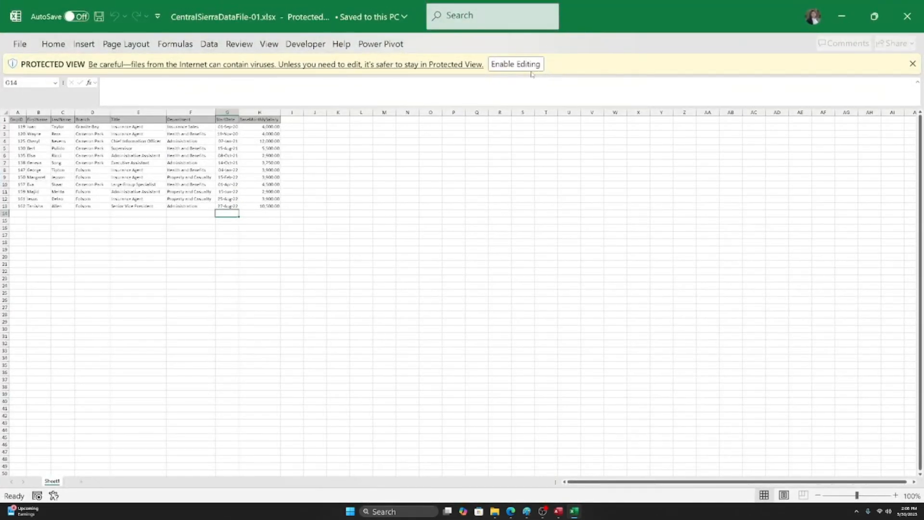
scroll(289, 224, up, 7)
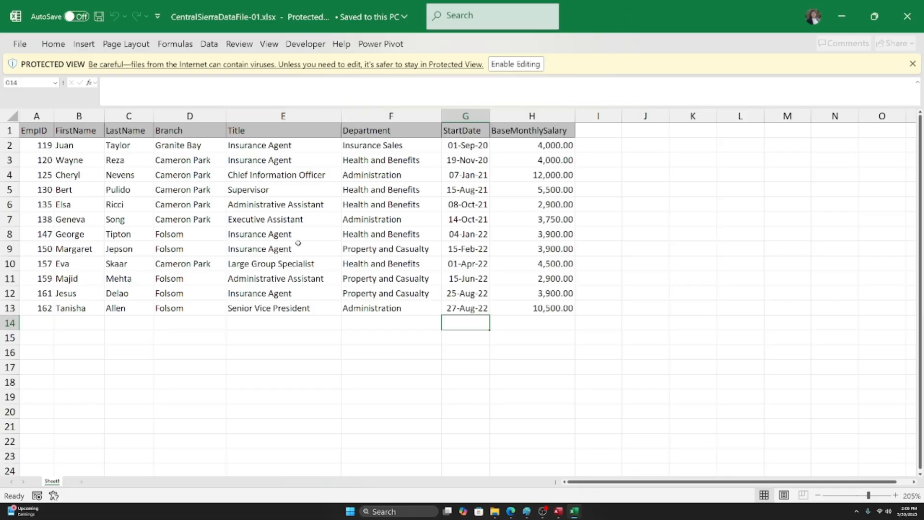
Close the CentralSierraDataFile-01 workbook and return to the CentralSierra database in Access.
drag(364, 17, 535, 69)
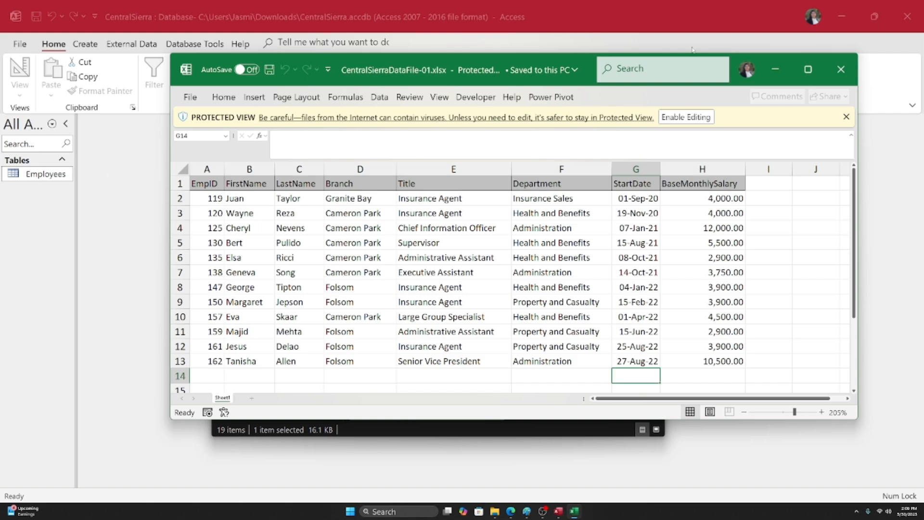
click(809, 69)
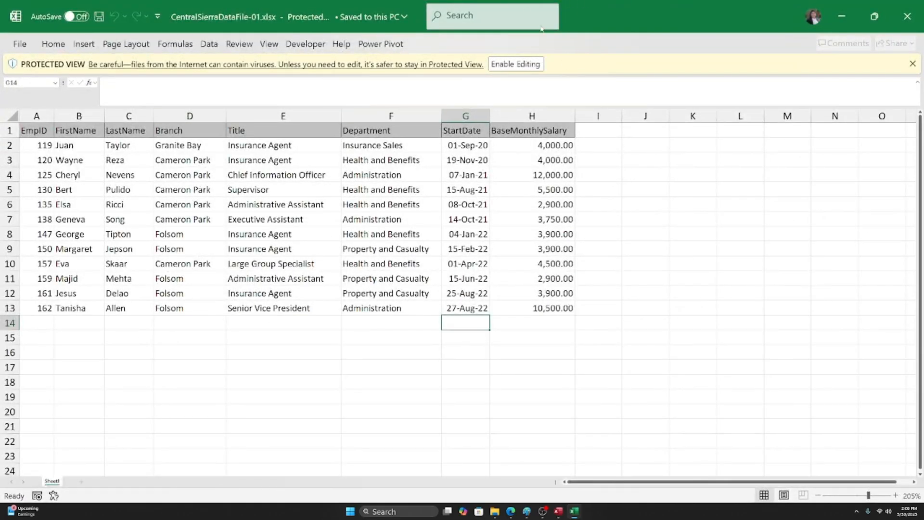
click(907, 18)
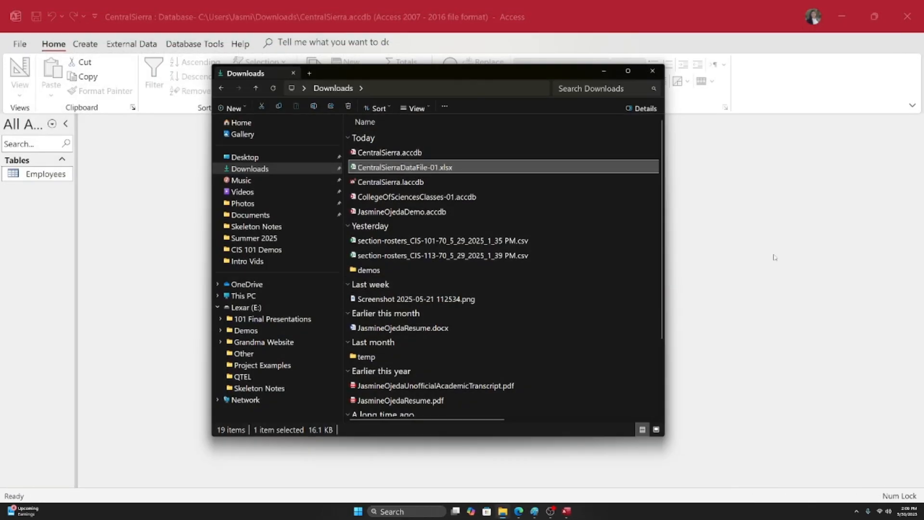
key(Escape)
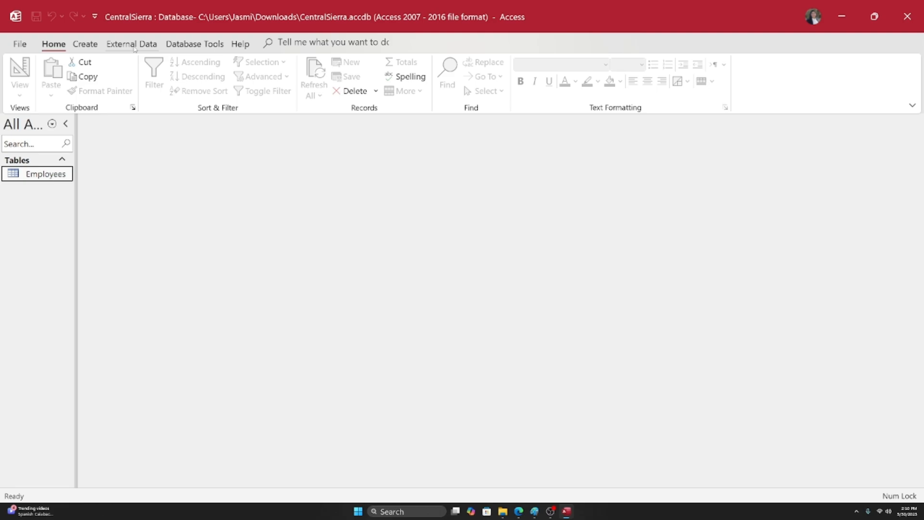
Review the available data source types, start an import from an Excel file, and enlarge the import dialog to show all storage options.
click(135, 49)
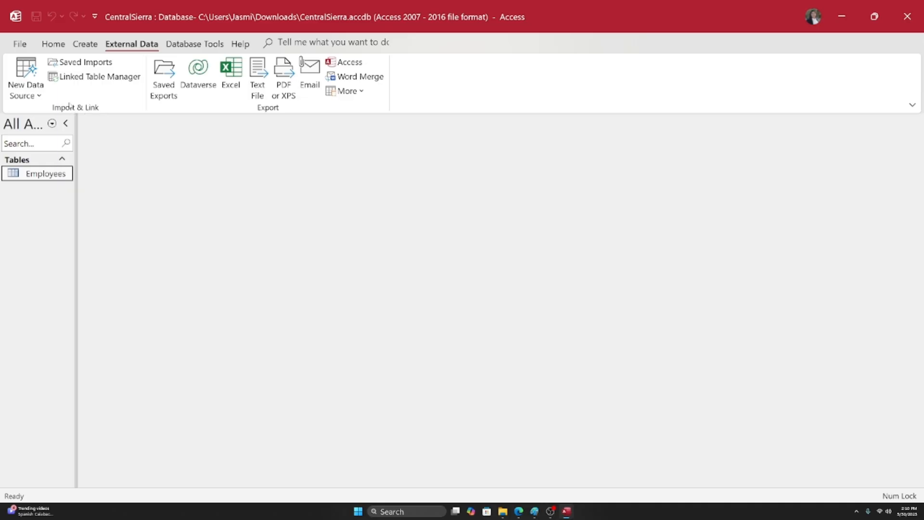
click(23, 94)
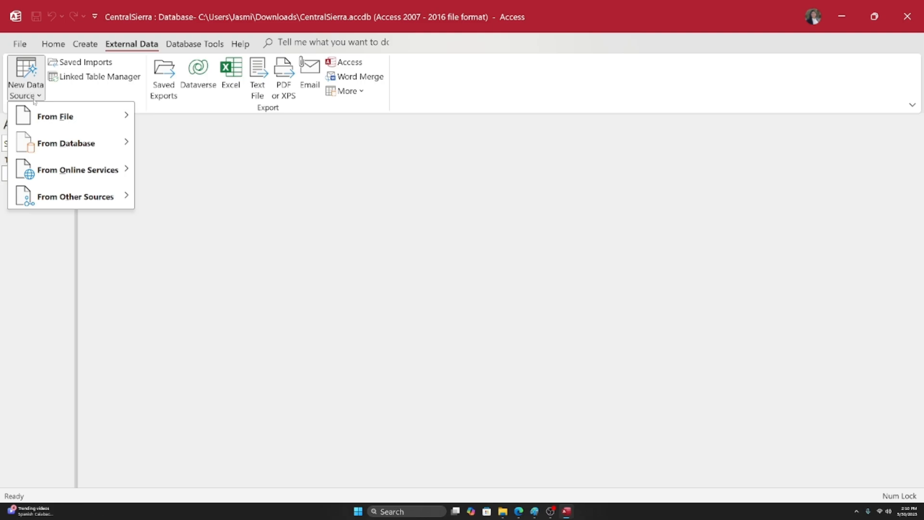
mouse_move(40, 116)
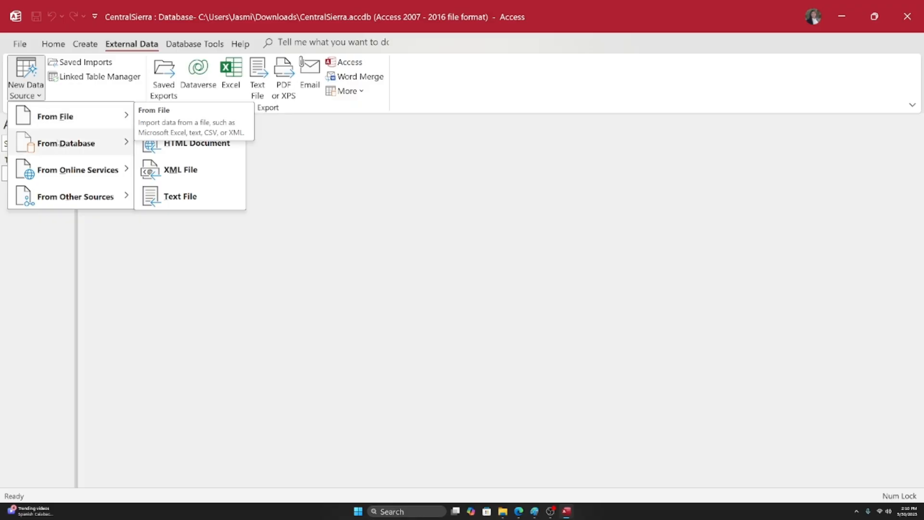
mouse_move(57, 144)
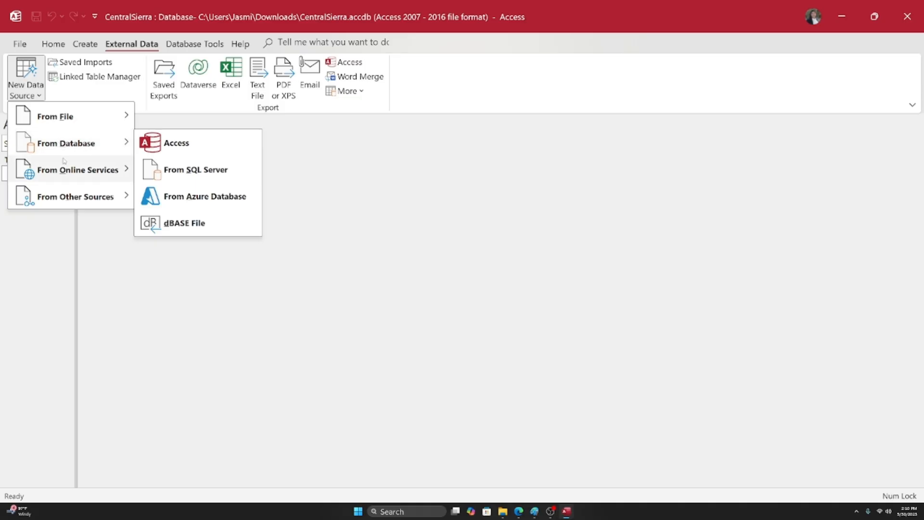
mouse_move(64, 168)
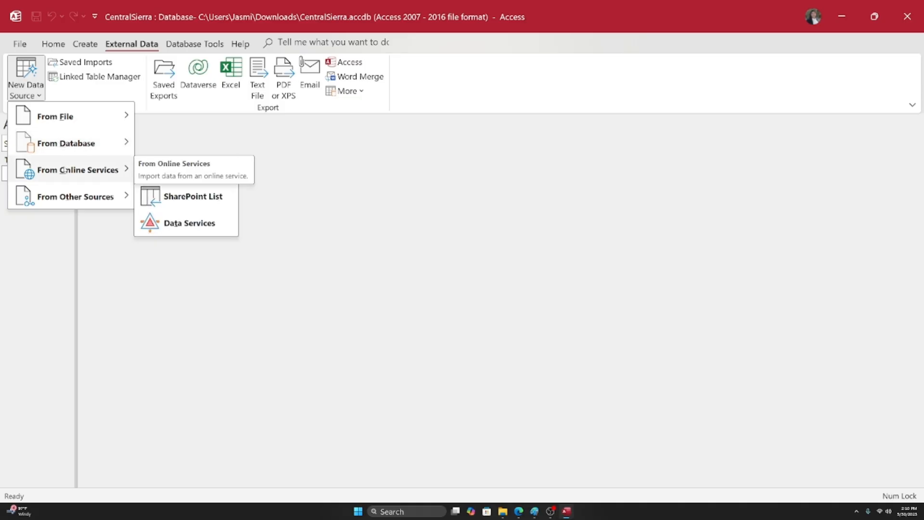
mouse_move(58, 195)
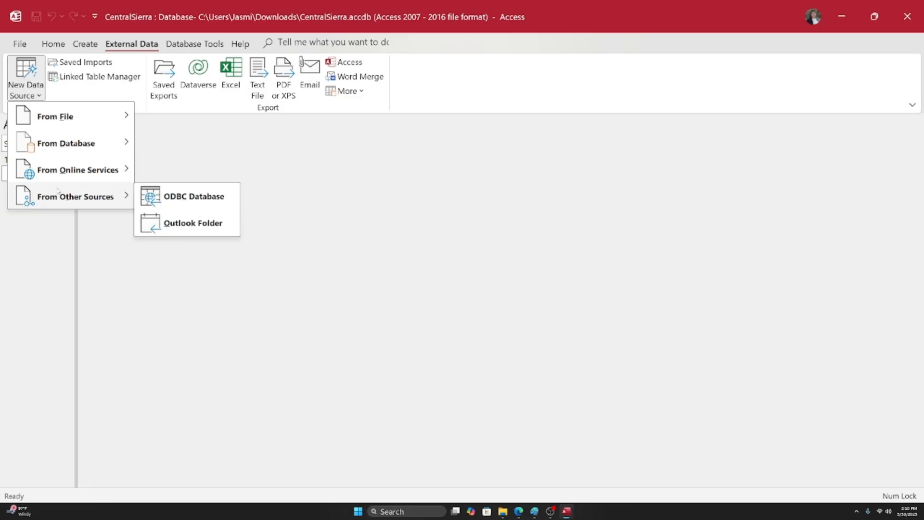
mouse_move(48, 121)
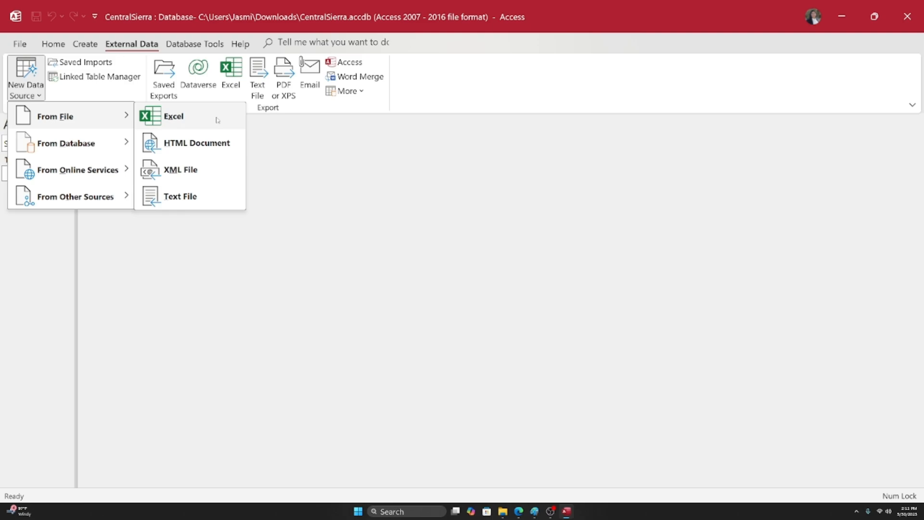
click(217, 120)
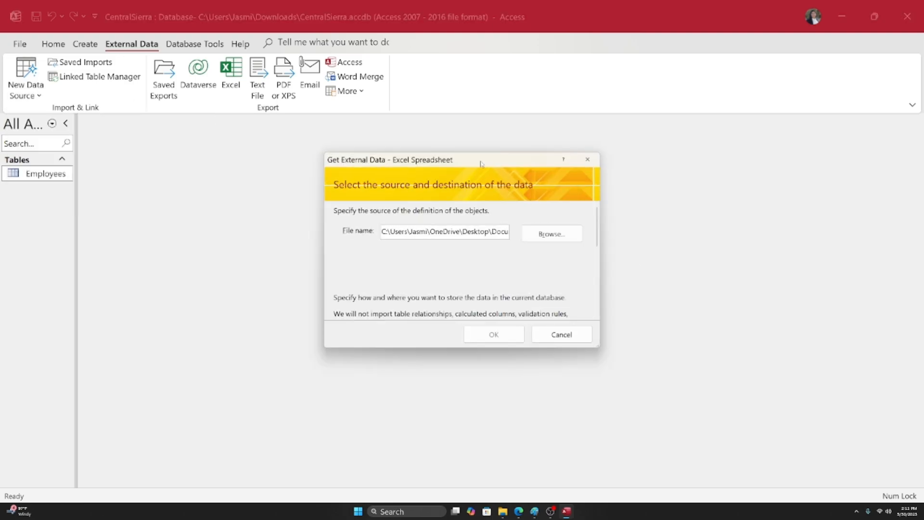
drag(481, 164, 417, 77)
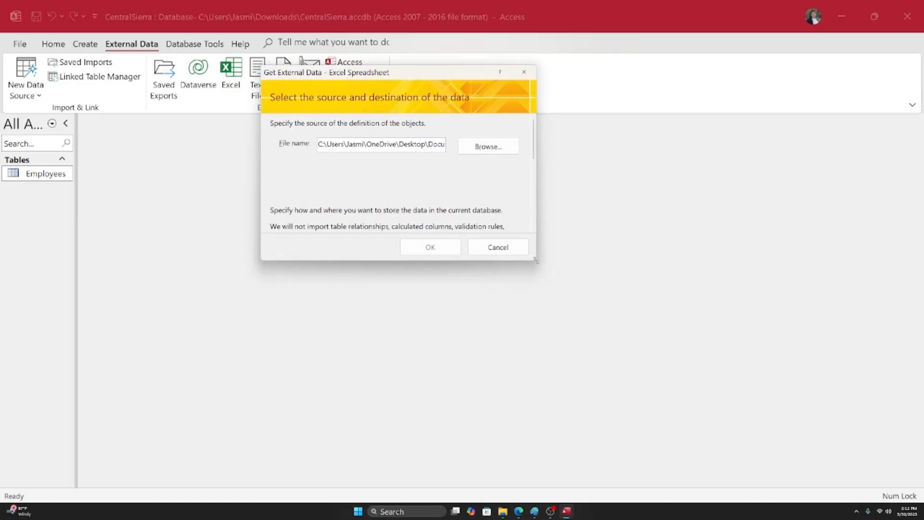
drag(536, 261, 760, 408)
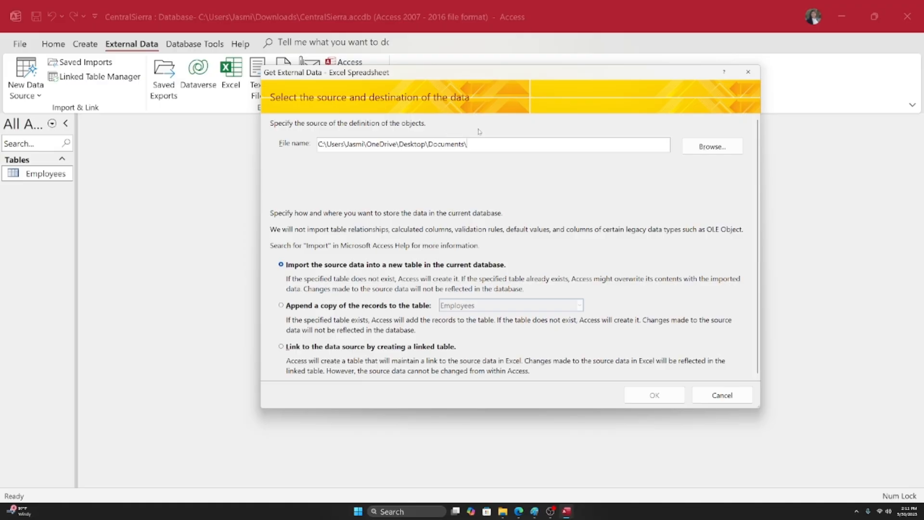
Choose CentralSierraDataFile-01.xlsx from the Downloads folder as the source file for the import.
click(714, 147)
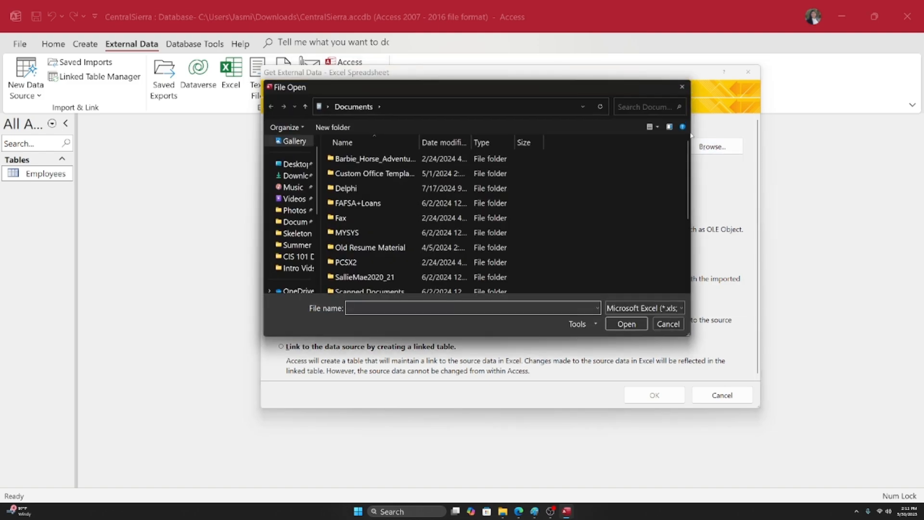
click(293, 177)
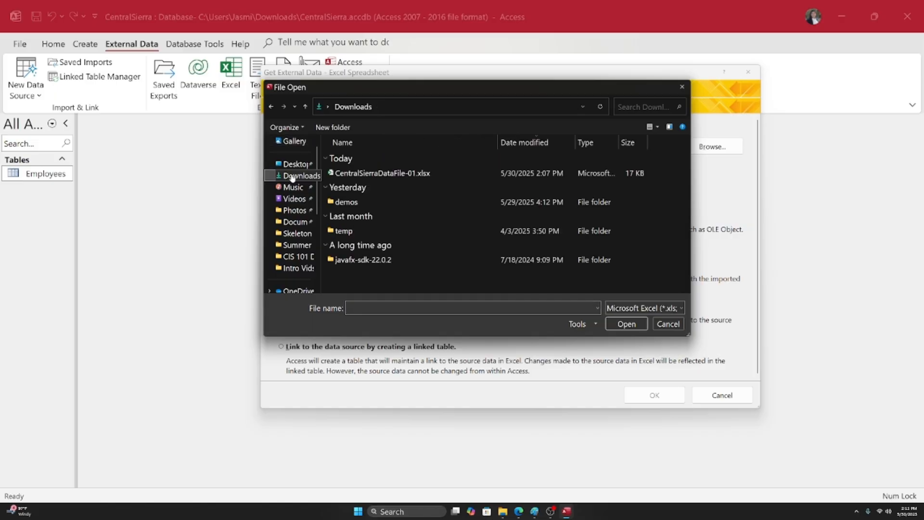
click(375, 174)
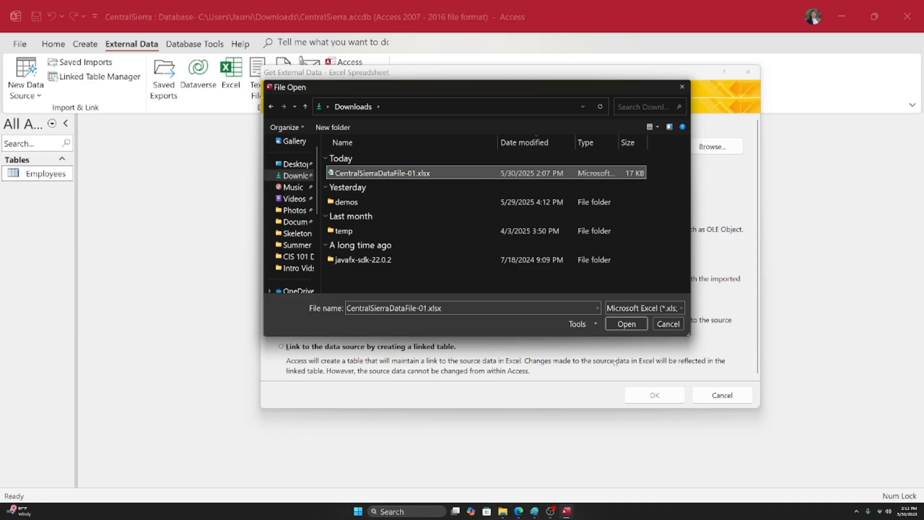
click(624, 327)
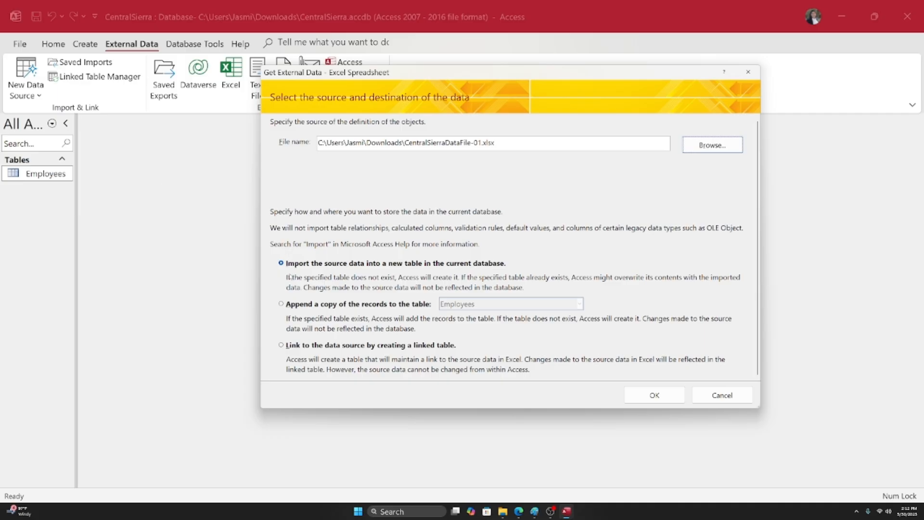
Append a copy of the spreadsheet records to the Employees table and finish the import without saving the import steps.
click(281, 305)
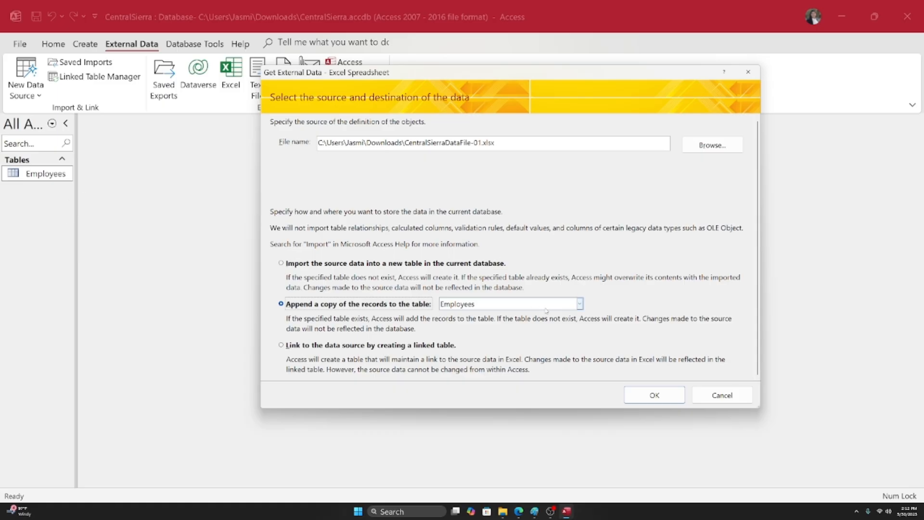
click(581, 304)
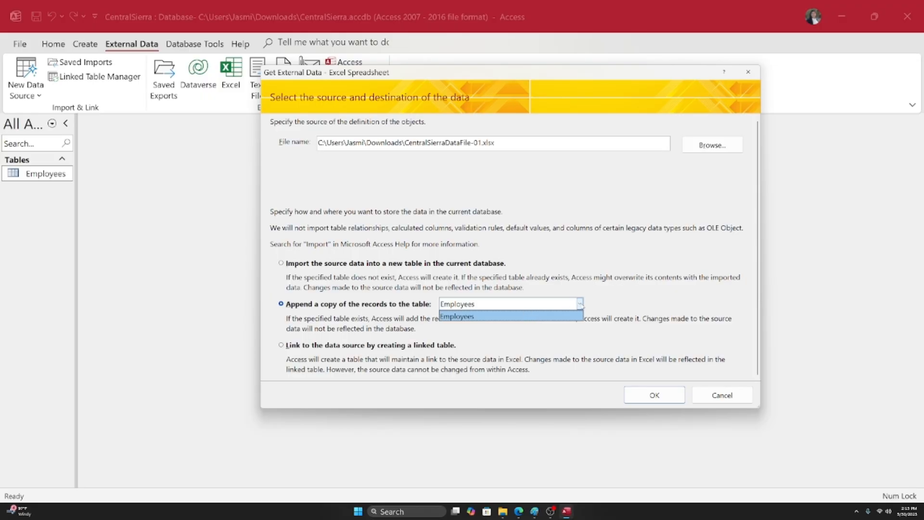
click(513, 319)
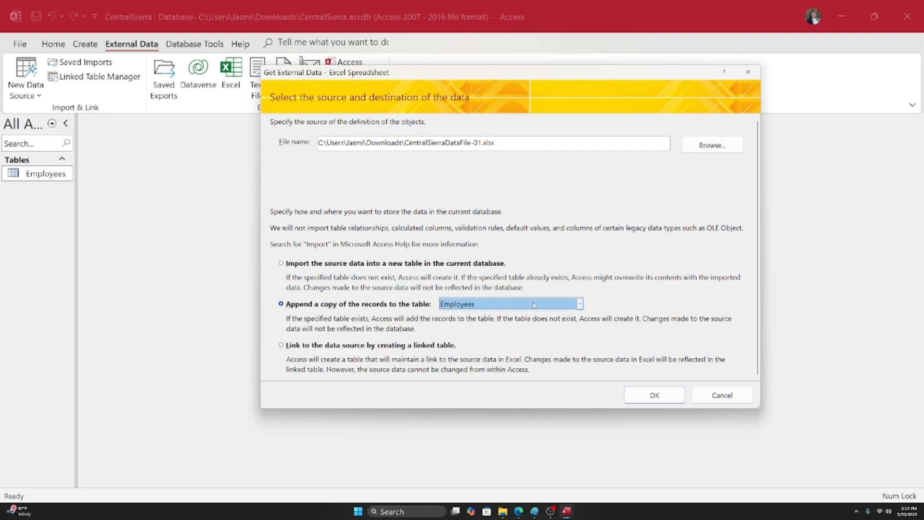
click(674, 395)
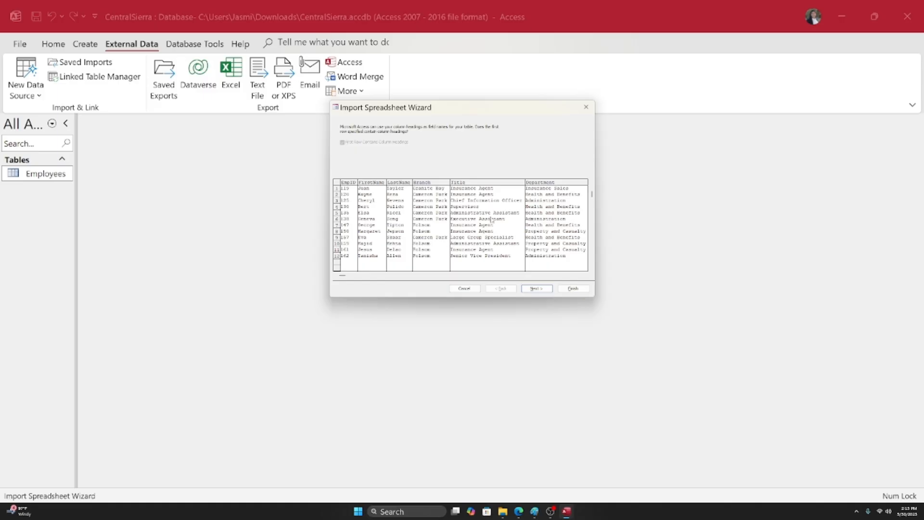
click(530, 289)
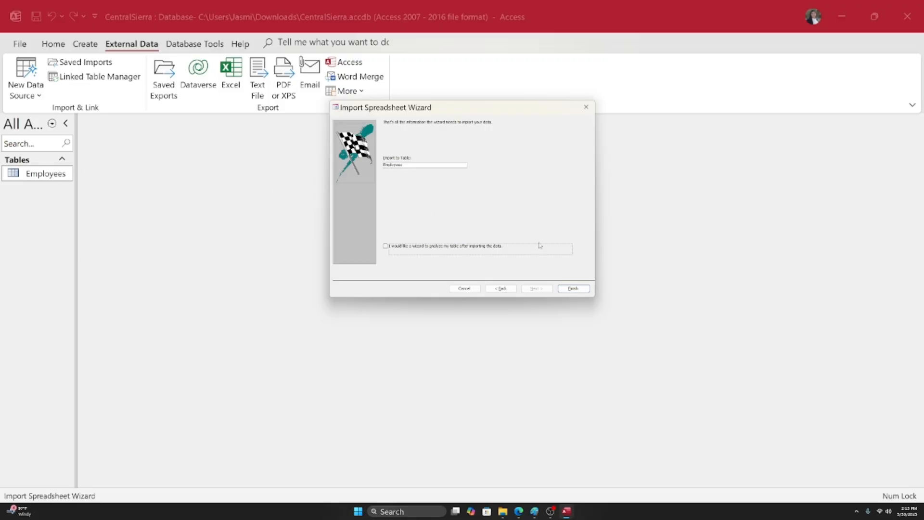
click(569, 289)
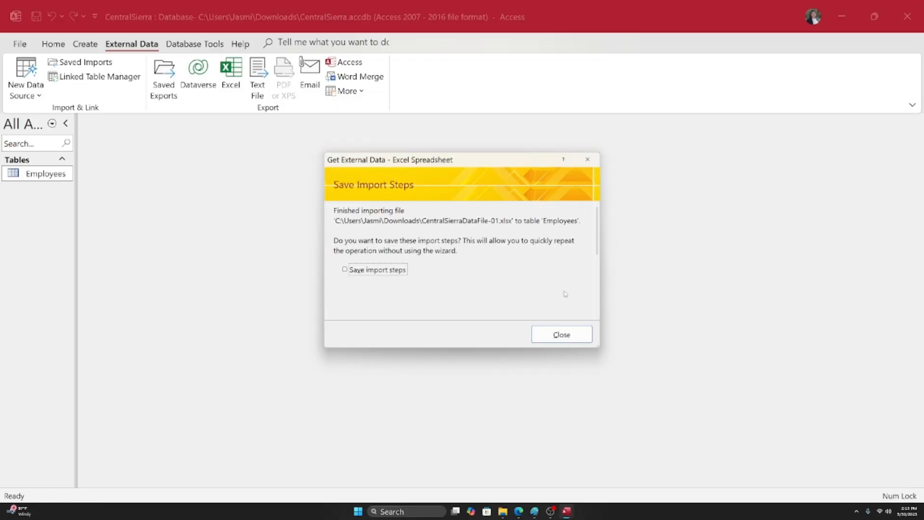
click(566, 334)
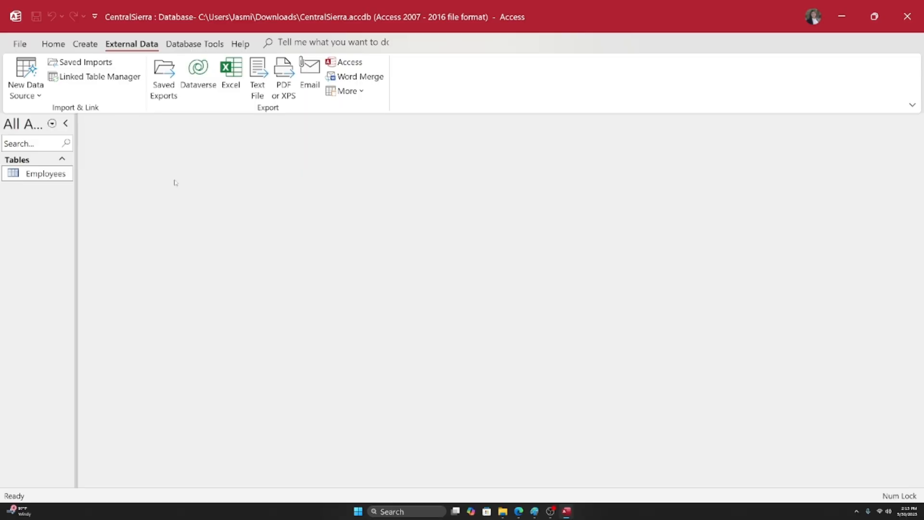
Open the Employees table and fit the StartDate column's width to its dates.
double_click(43, 174)
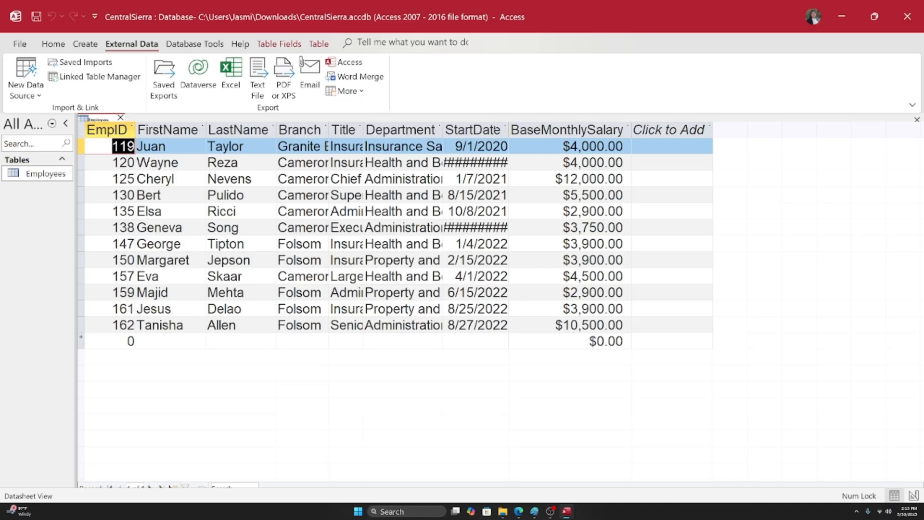
double_click(509, 130)
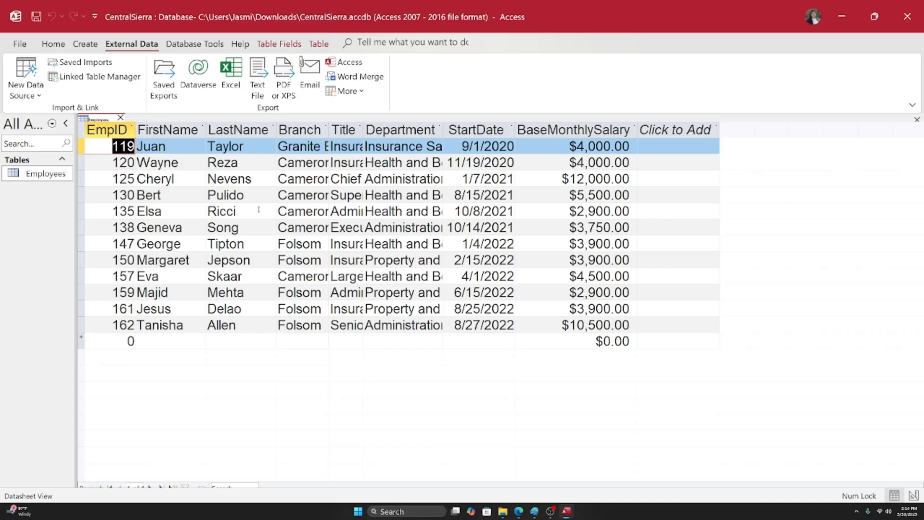
Go through the imported Employees data column by column, from EmpID to BaseMonthlySalary.
click(402, 135)
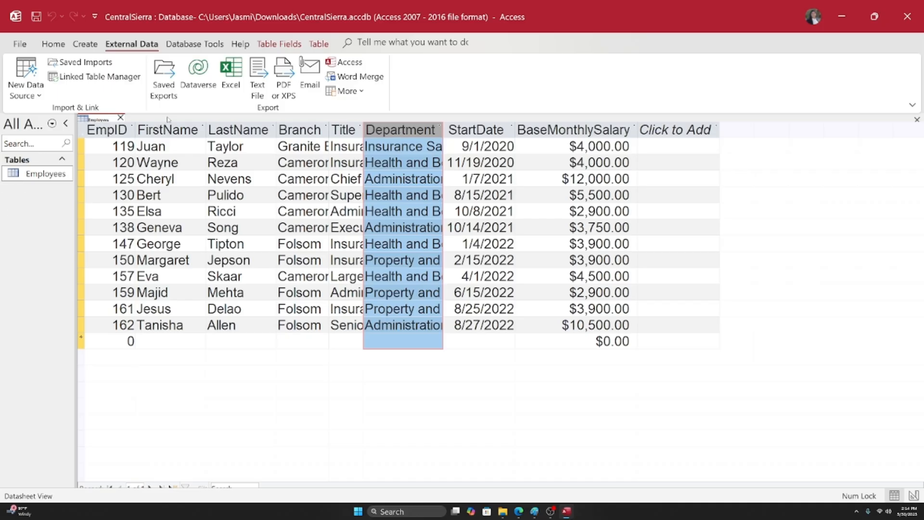
click(115, 130)
click(167, 130)
click(239, 130)
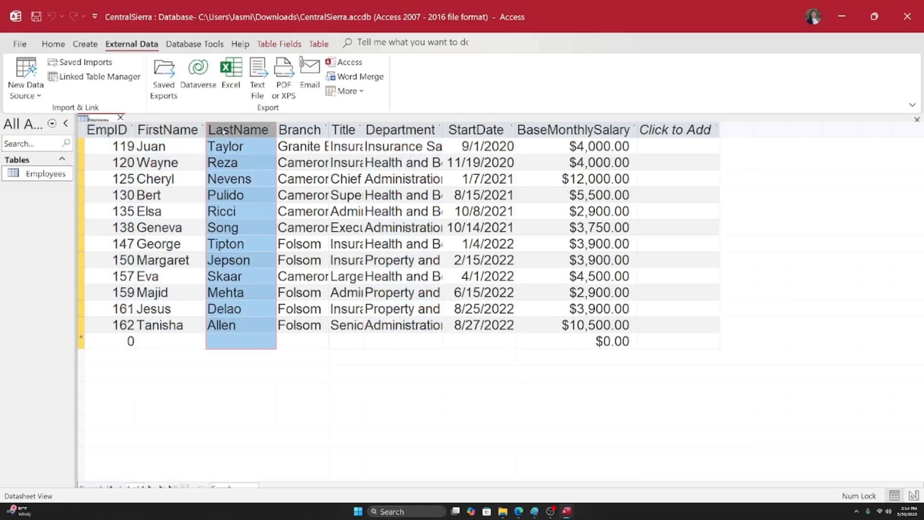
key(Right)
key(Right)
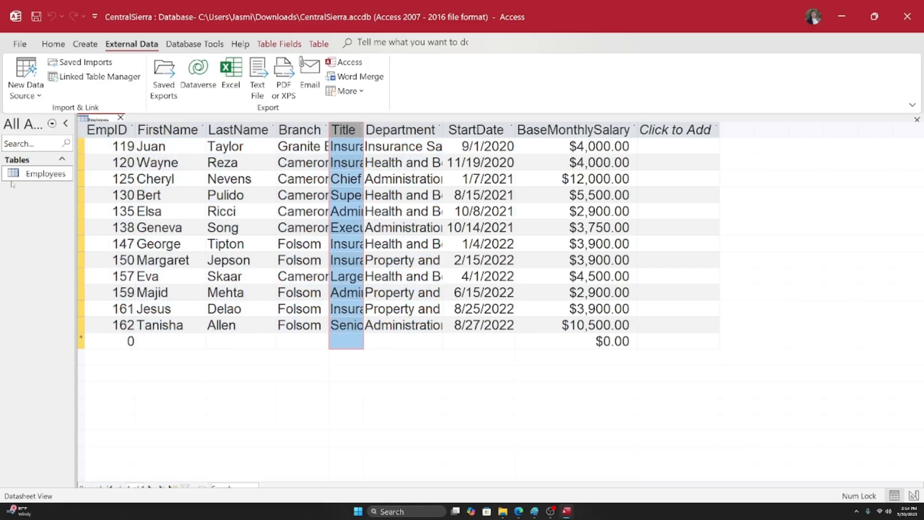
key(Right)
key(Right)
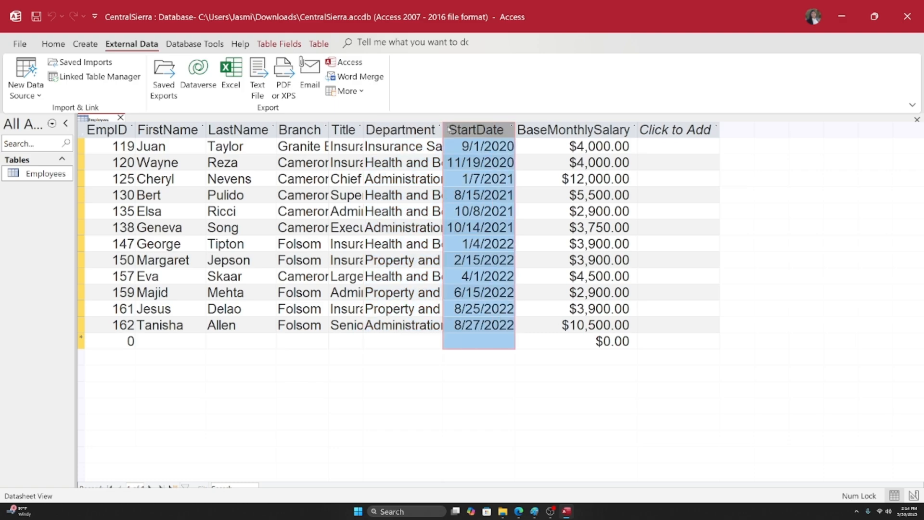
click(532, 126)
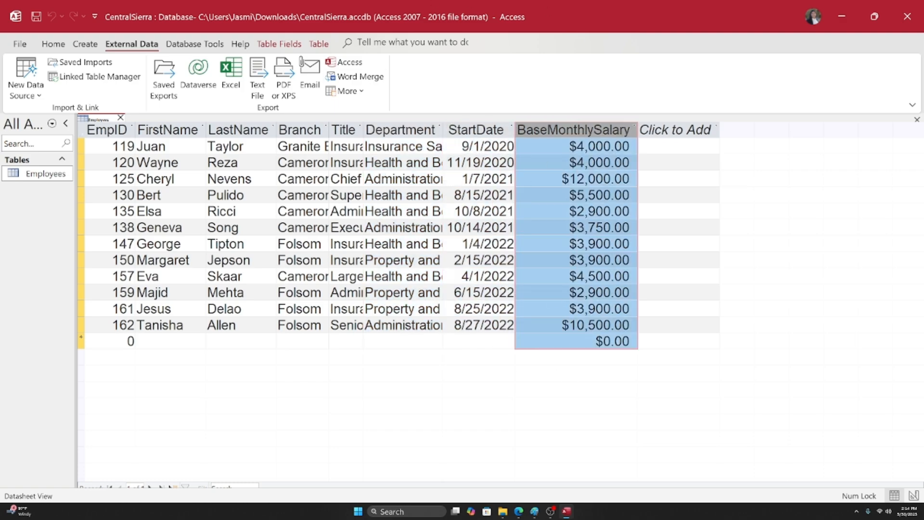
click(107, 130)
click(167, 129)
click(238, 130)
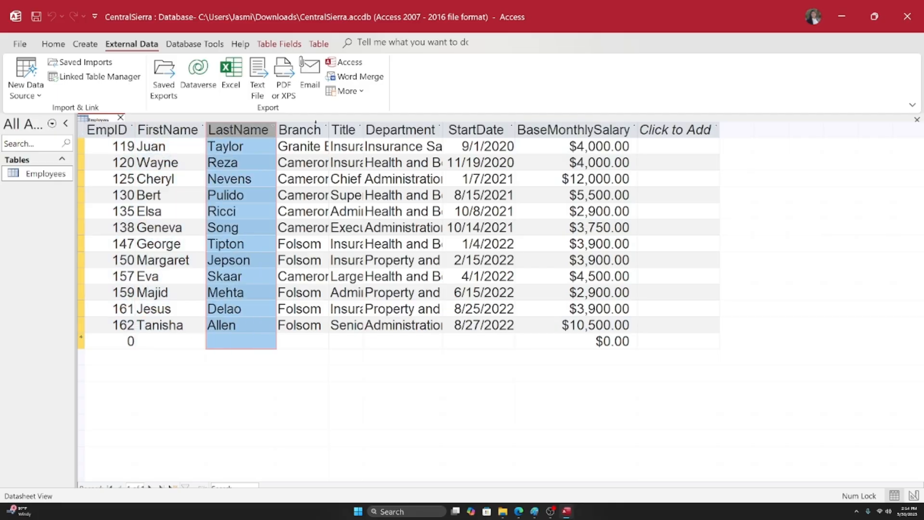
click(300, 129)
click(343, 129)
click(401, 130)
click(476, 129)
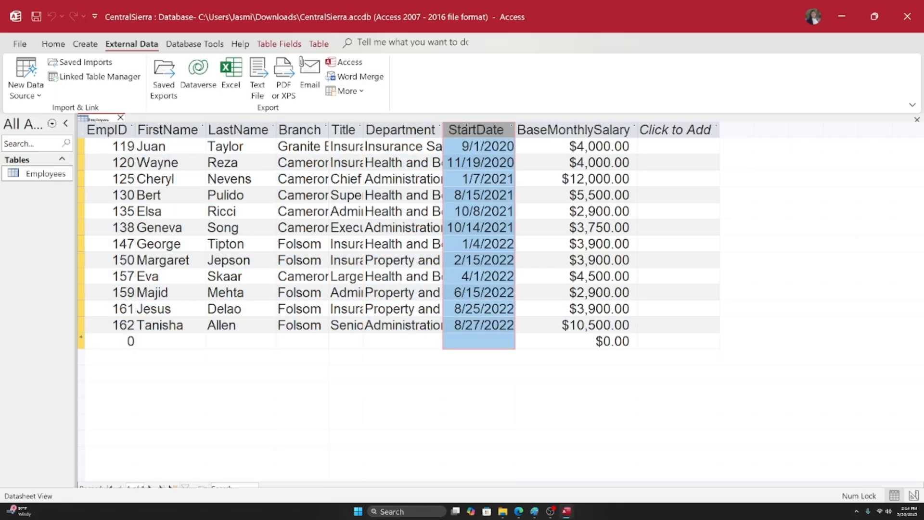
click(572, 130)
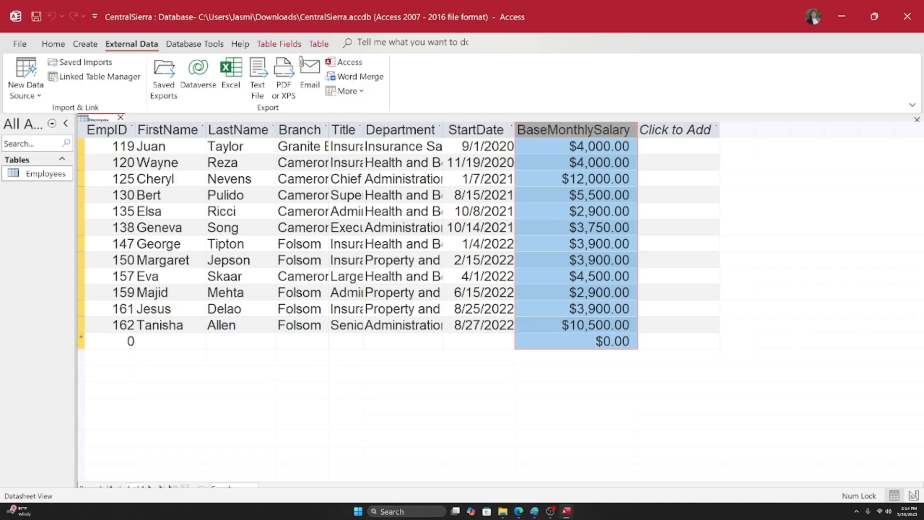
Open CentralSierraDataFile-01.xlsx from Downloads in Excel at 220% zoom, compare its records with the import, and return to Access.
click(503, 511)
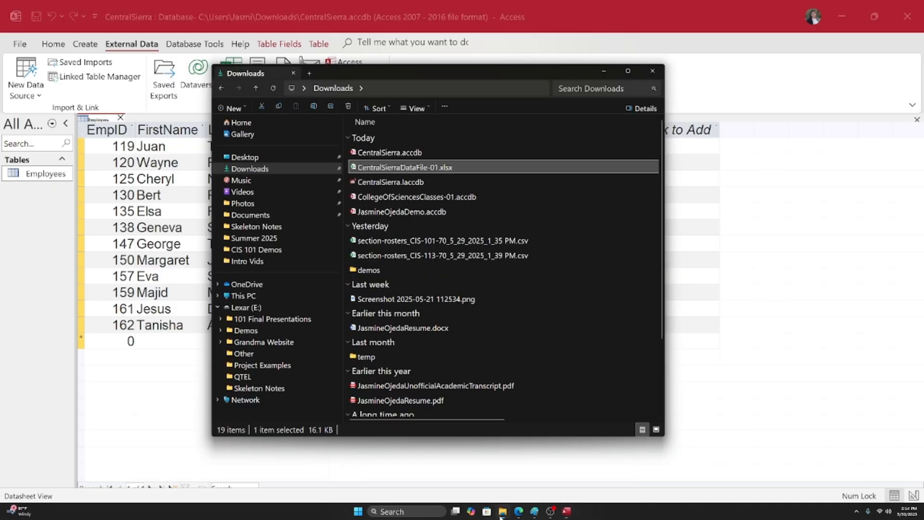
double_click(402, 167)
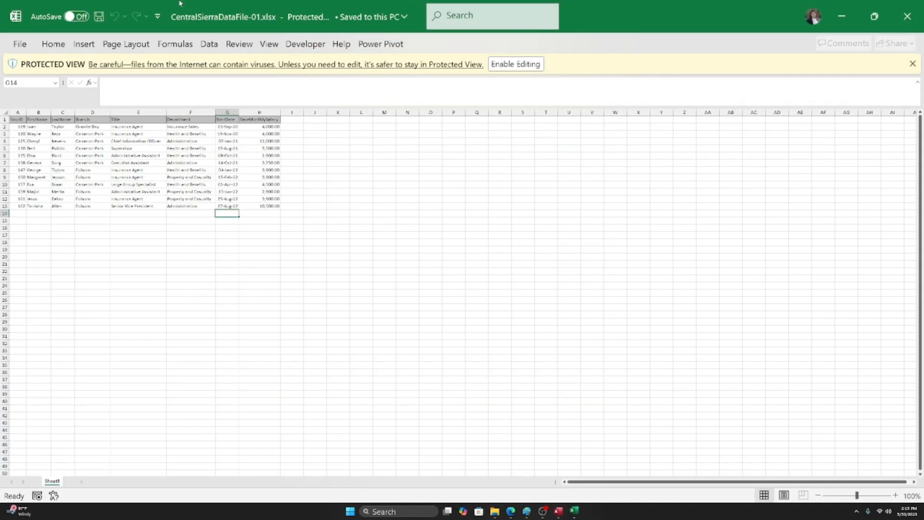
scroll(309, 359, up, 2)
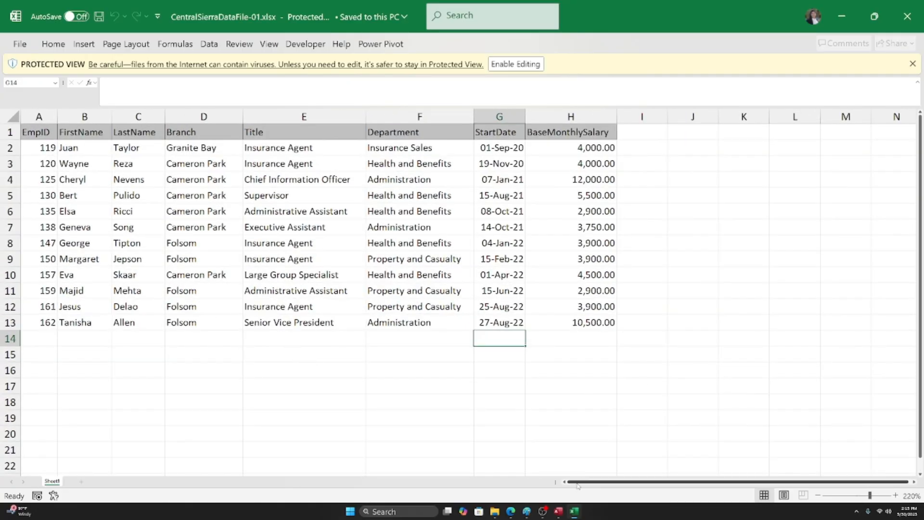
click(558, 511)
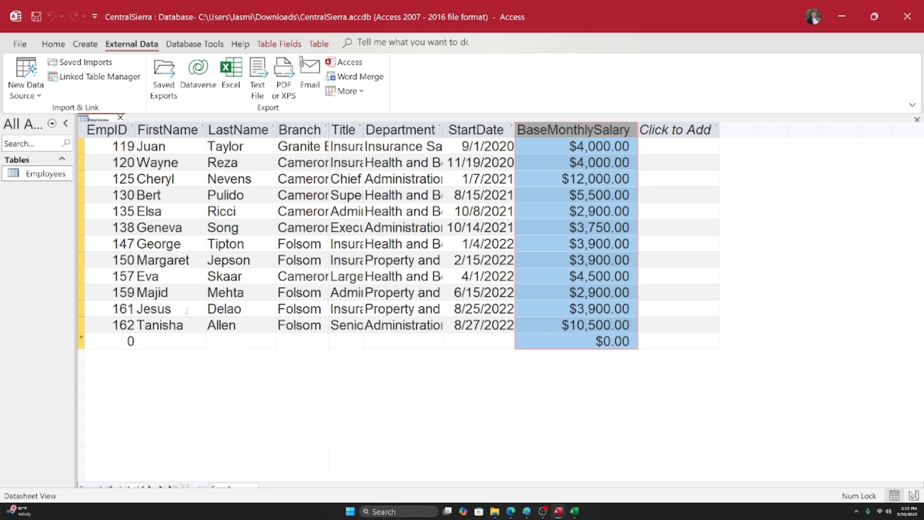
Set the Employees datasheet's font size to 24 after trying 18.
click(184, 147)
click(107, 129)
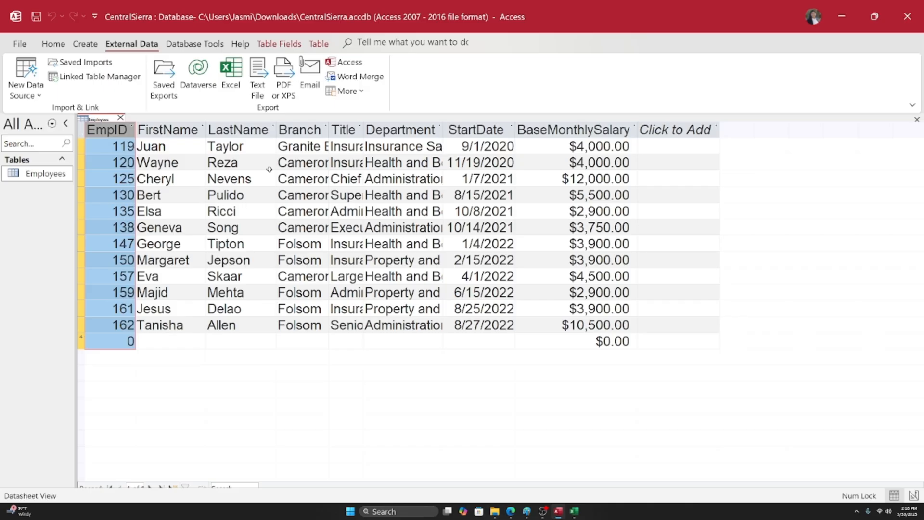
click(299, 44)
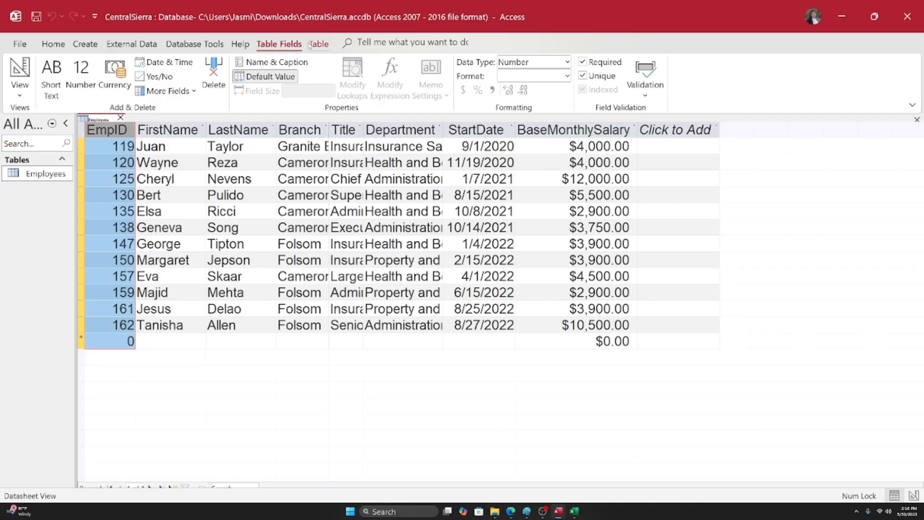
click(318, 44)
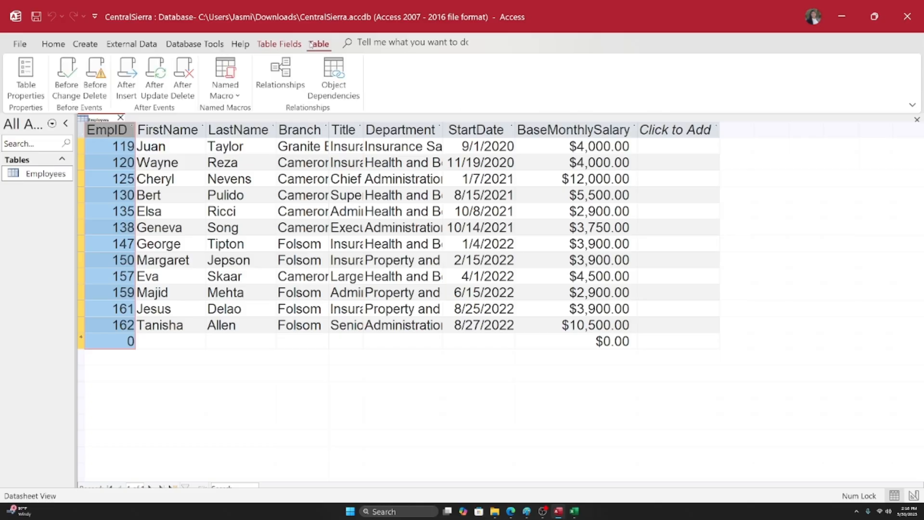
click(57, 46)
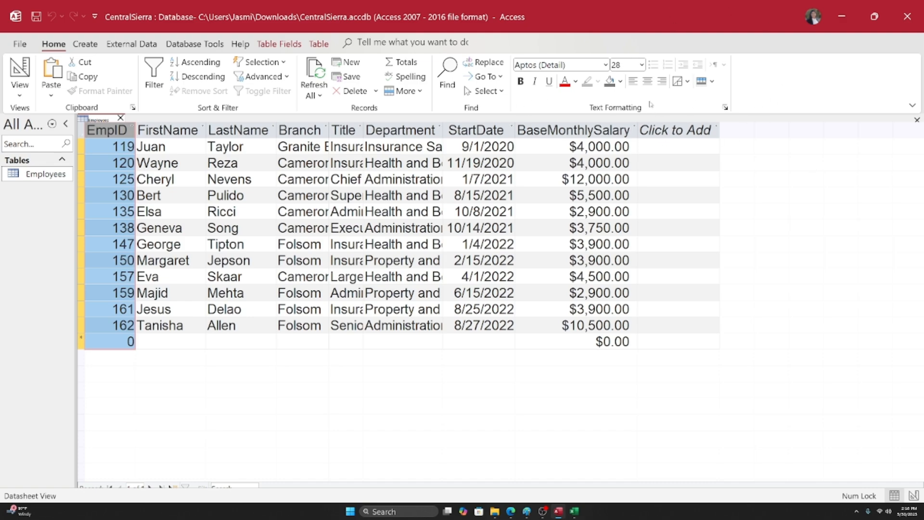
click(642, 65)
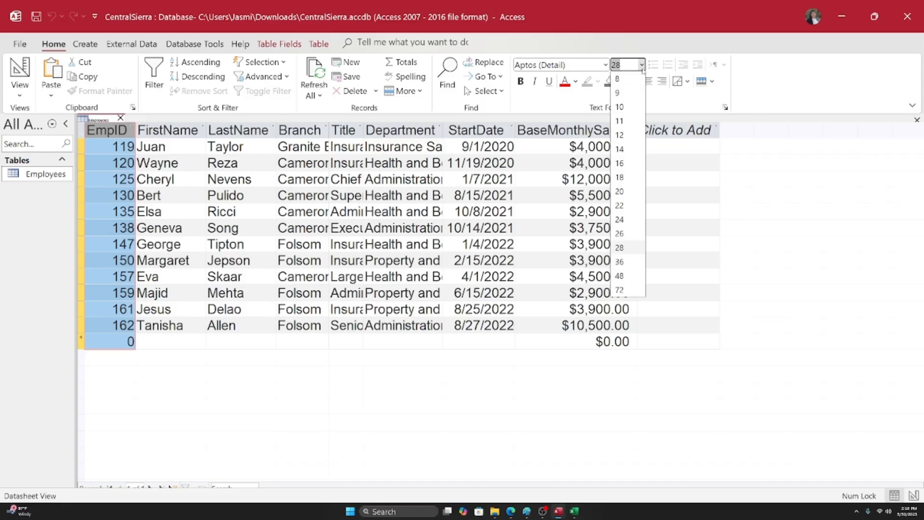
click(633, 178)
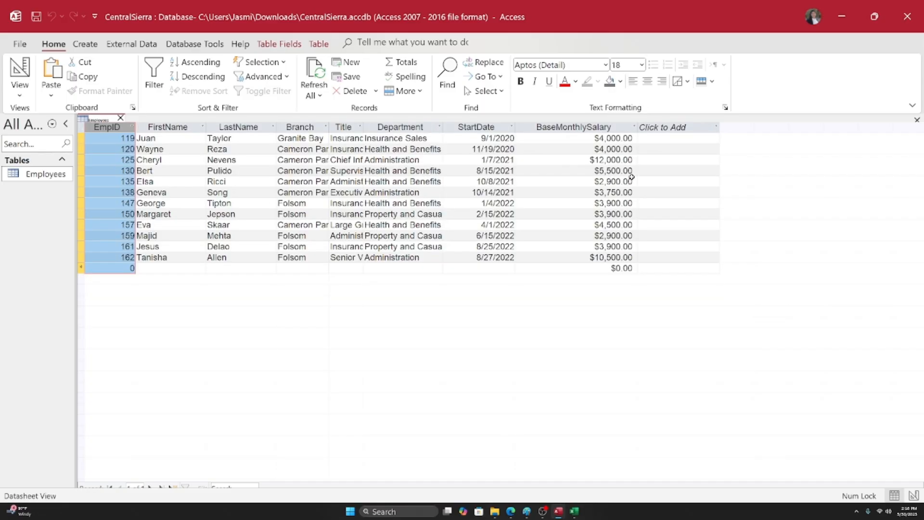
click(642, 65)
click(633, 221)
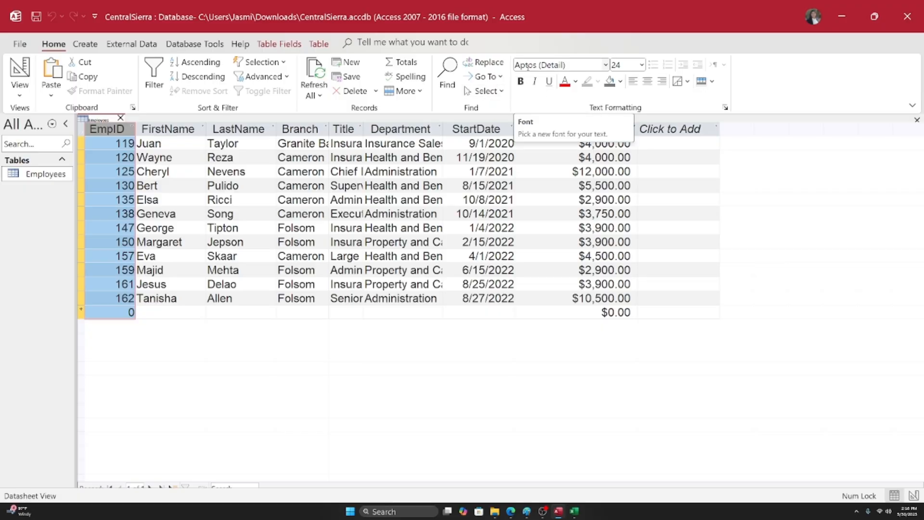
Try the Agency FB font on the Employees datasheet and settle on Arial Narrow.
click(606, 65)
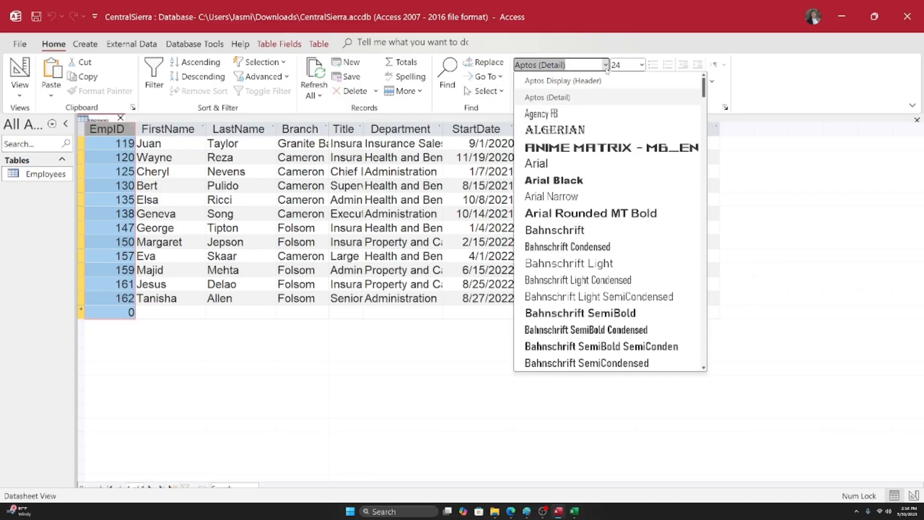
click(565, 115)
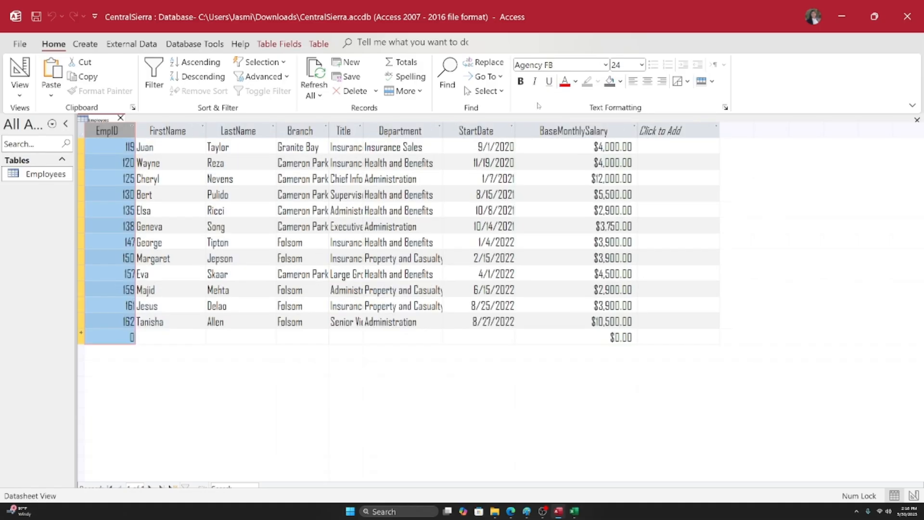
click(606, 66)
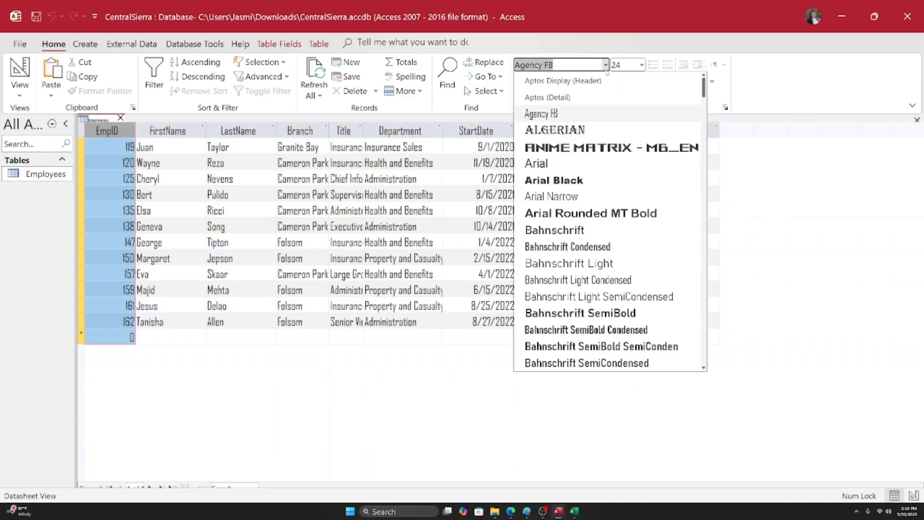
click(562, 196)
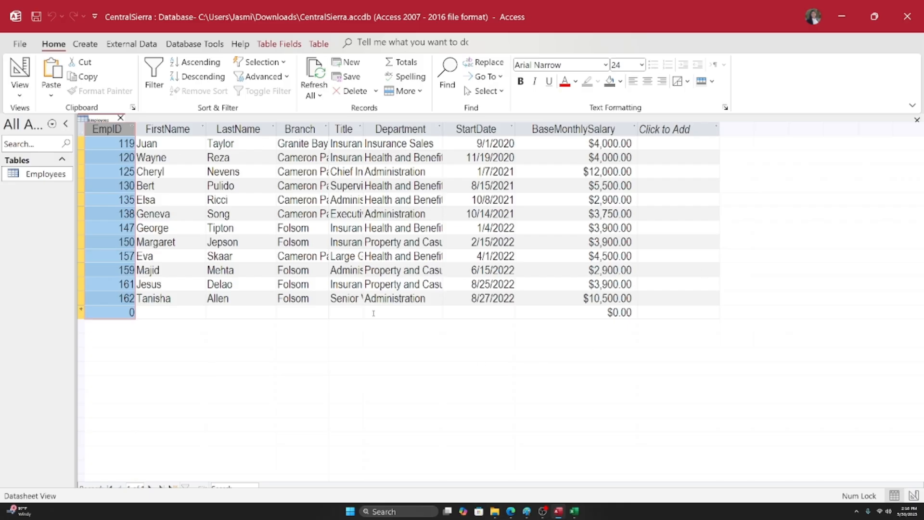
Try bold, italic and underline on the datasheet text one at a time, turning each off again.
click(521, 82)
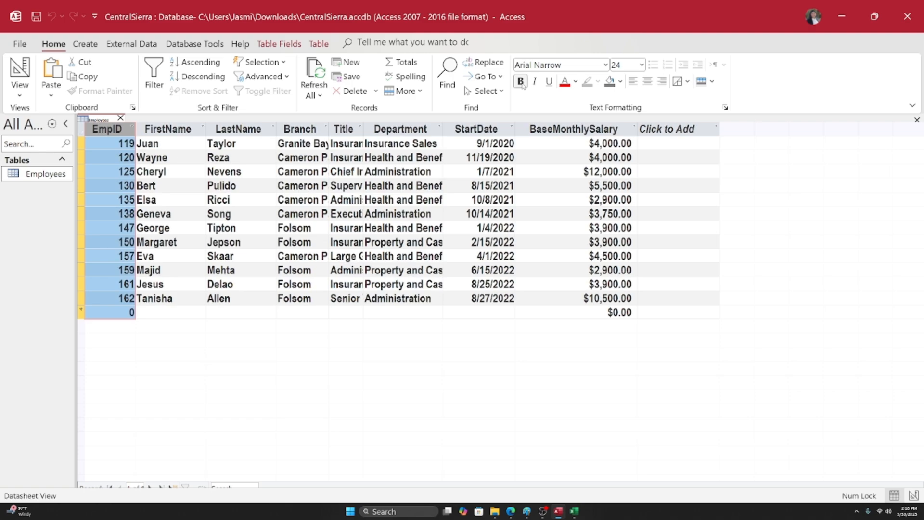
click(521, 82)
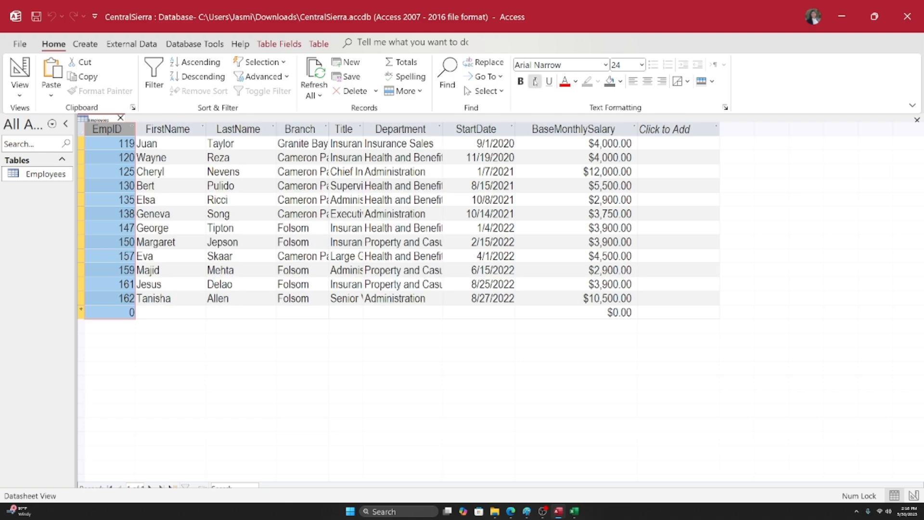
click(534, 80)
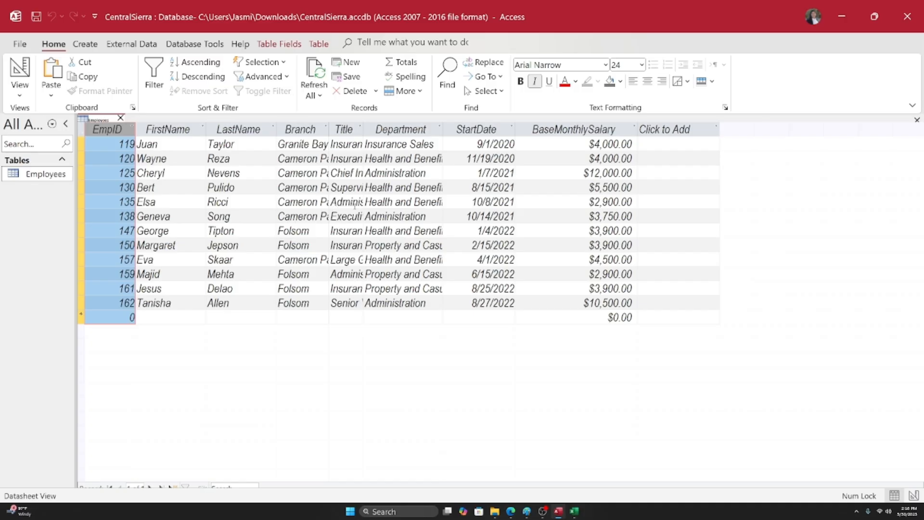
click(534, 81)
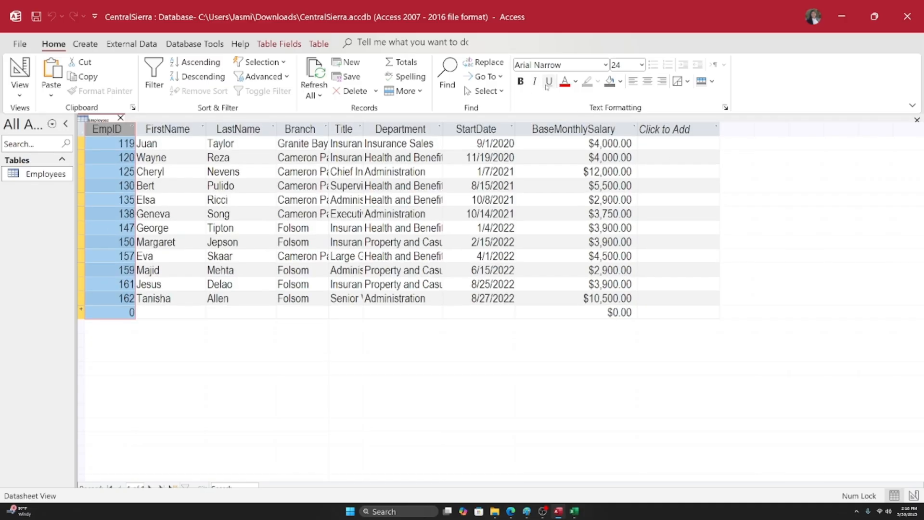
click(549, 81)
click(549, 80)
Try a dark blue theme font color on the datasheet text and return it to Automatic.
click(576, 81)
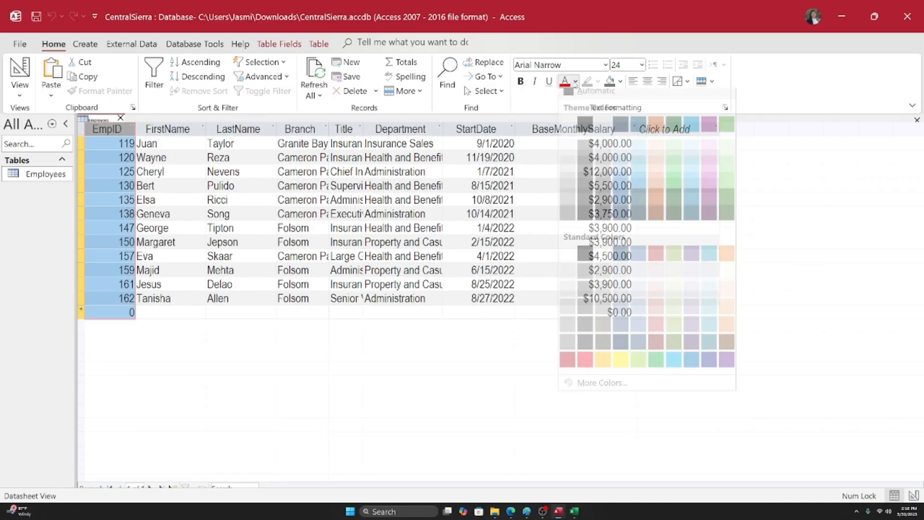
click(621, 130)
click(576, 81)
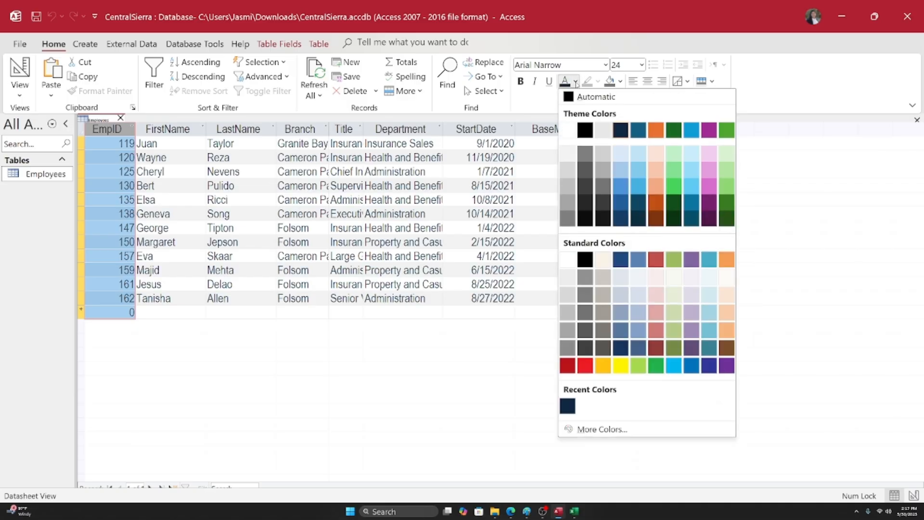
click(582, 102)
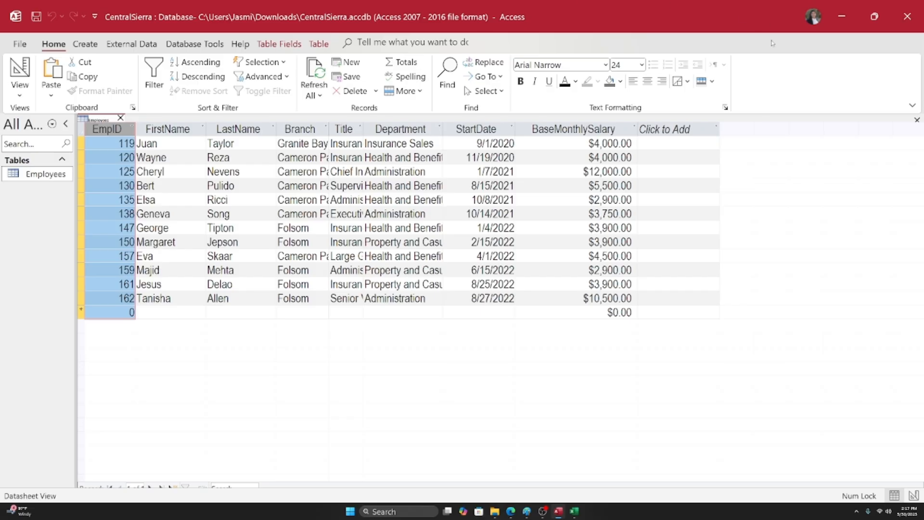
Format the datasheet with background Dark Blue, Text 2, Lighter 90%, a light gray alternate background and dark gray gridlines, and review the settings.
click(726, 108)
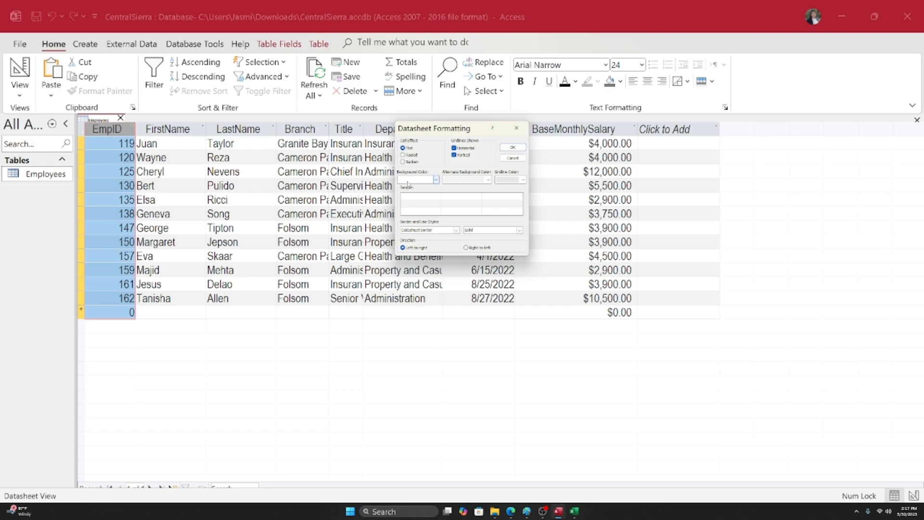
click(436, 180)
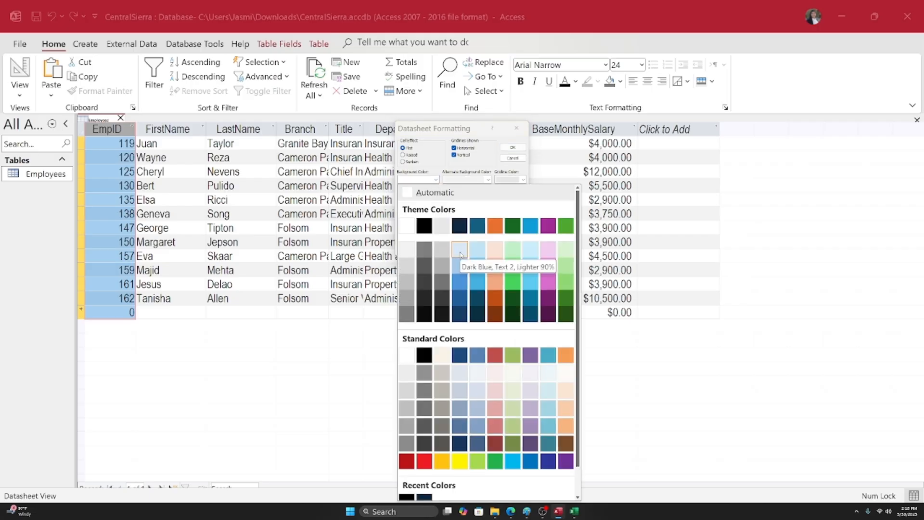
click(461, 255)
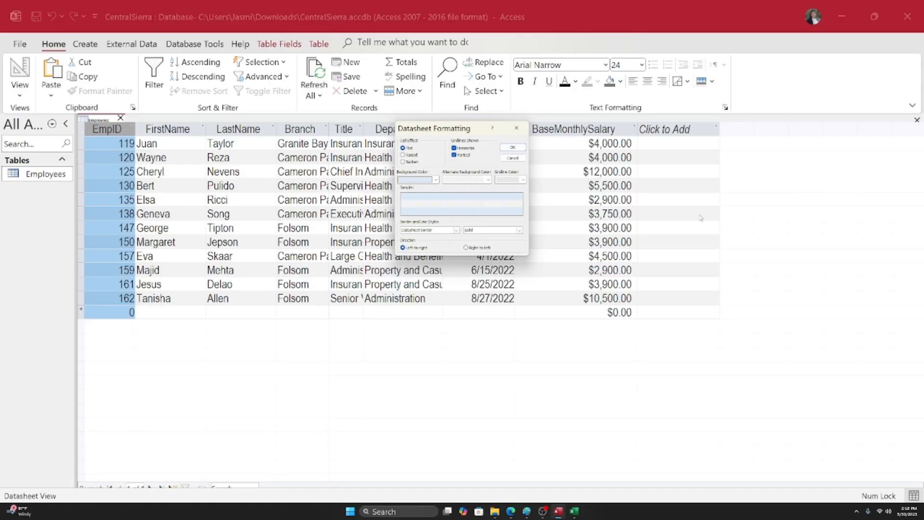
click(488, 181)
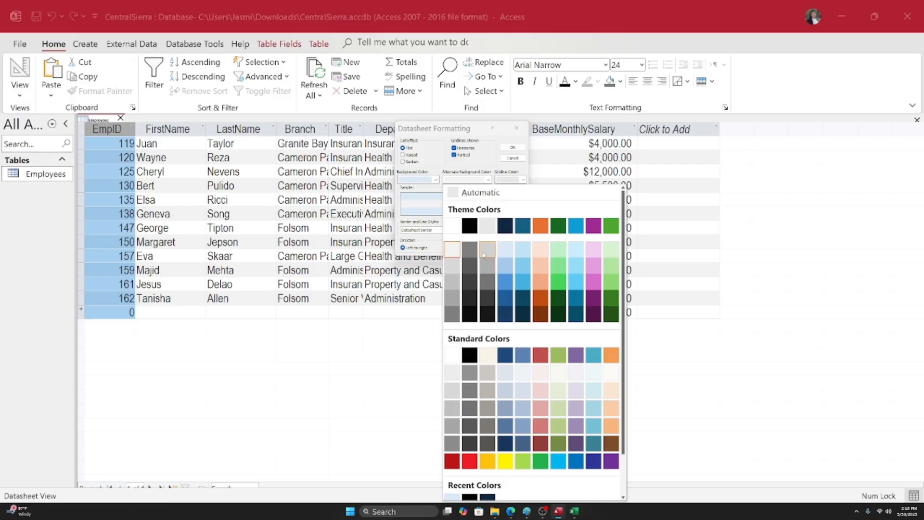
click(485, 254)
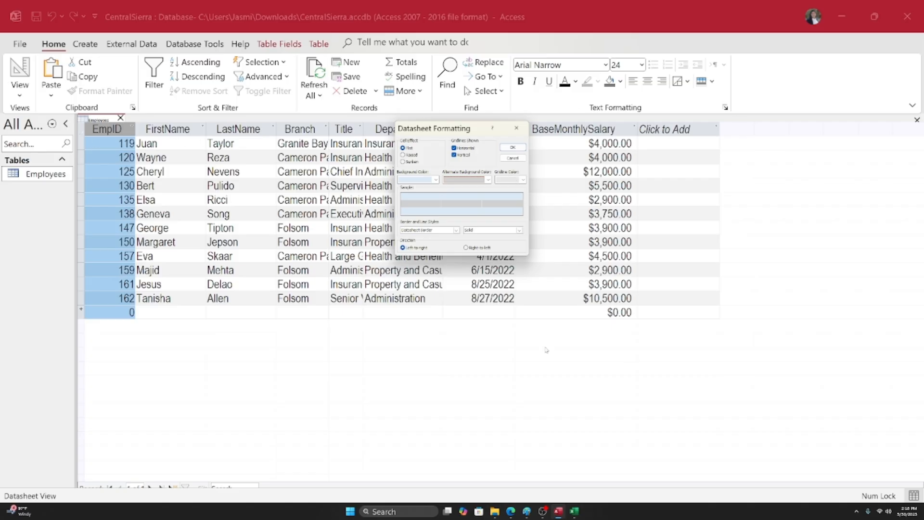
click(524, 179)
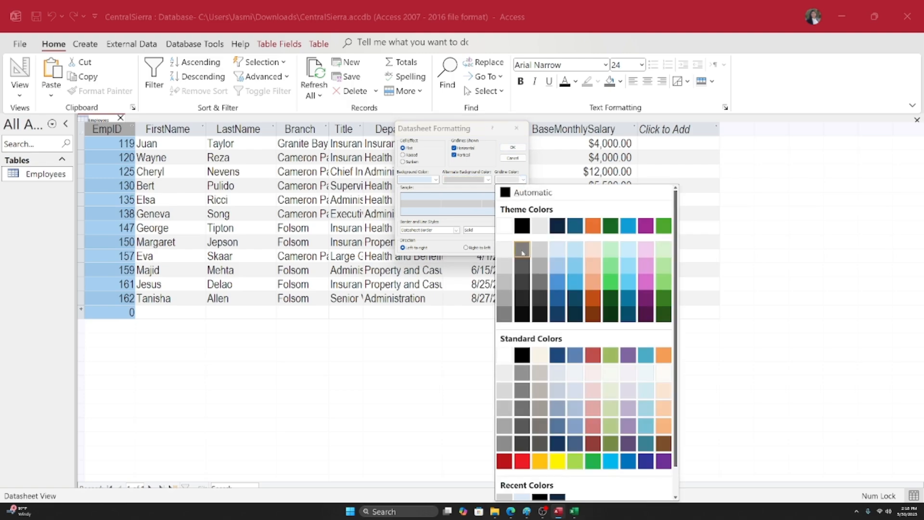
click(523, 251)
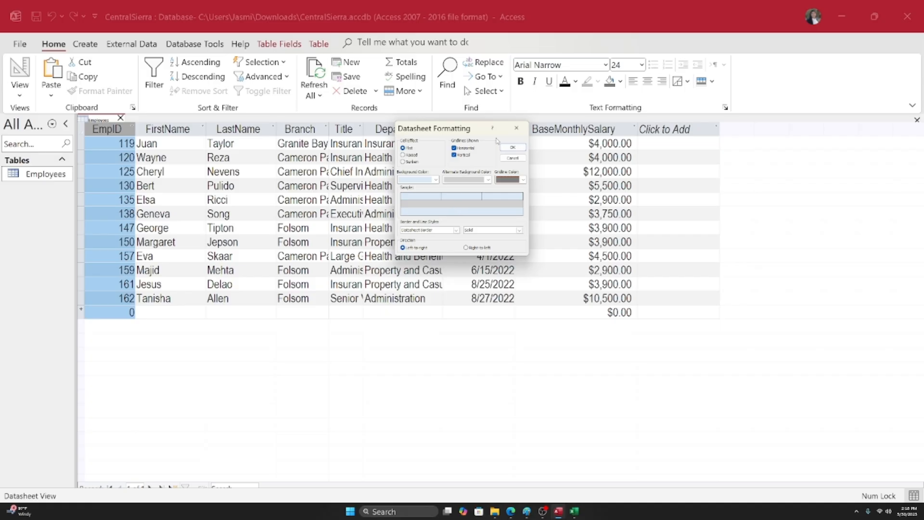
click(512, 148)
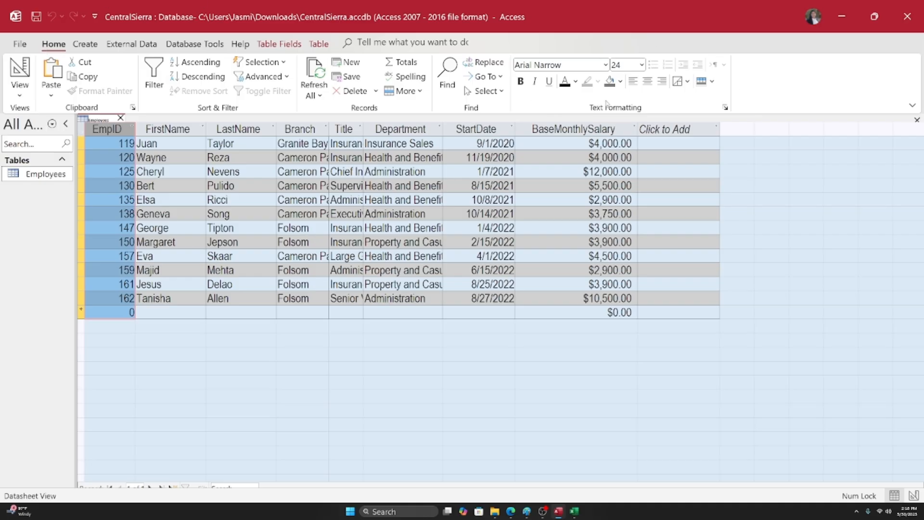
click(726, 109)
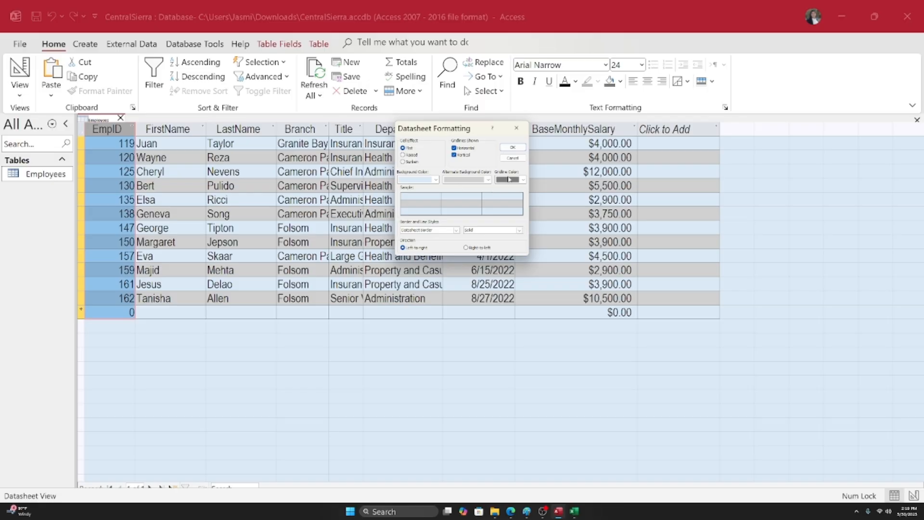
click(523, 131)
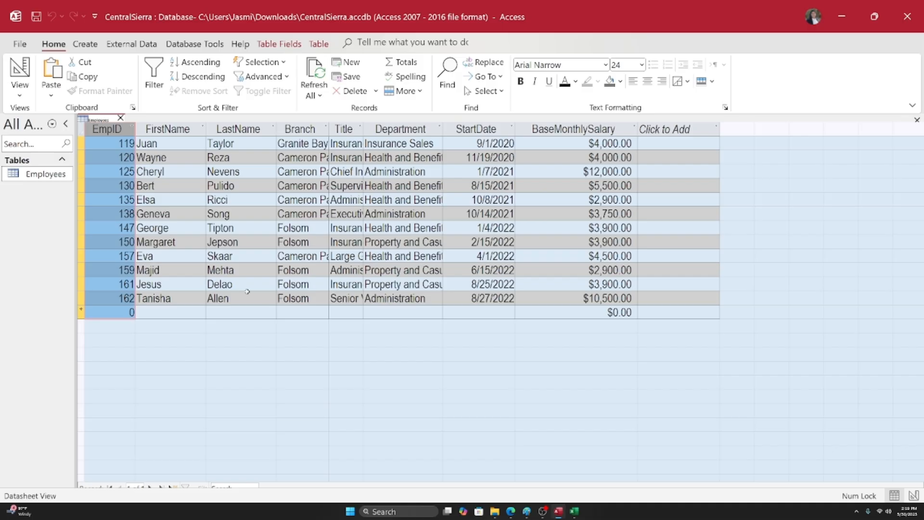
Save and close the Employees table, and close both the CentralSierra database and the CentralSierraDataFile-01.xlsx workbook.
click(36, 20)
click(121, 118)
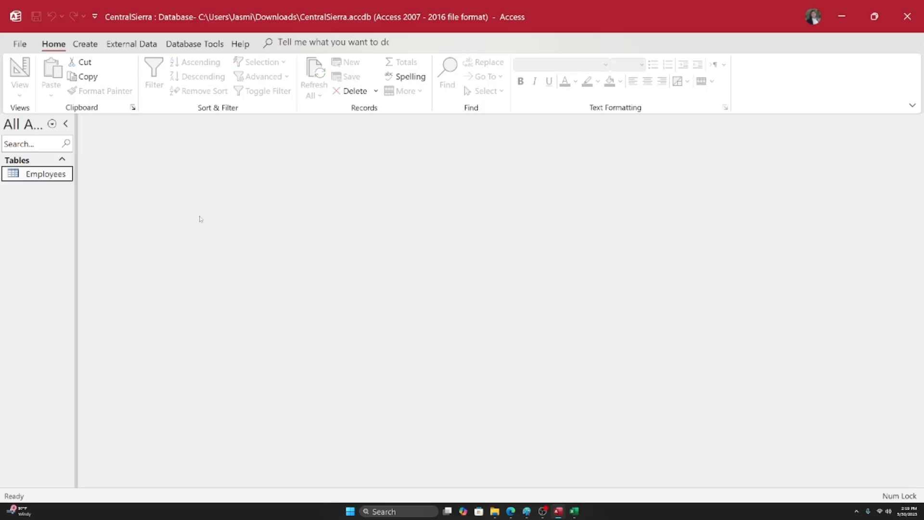
click(905, 26)
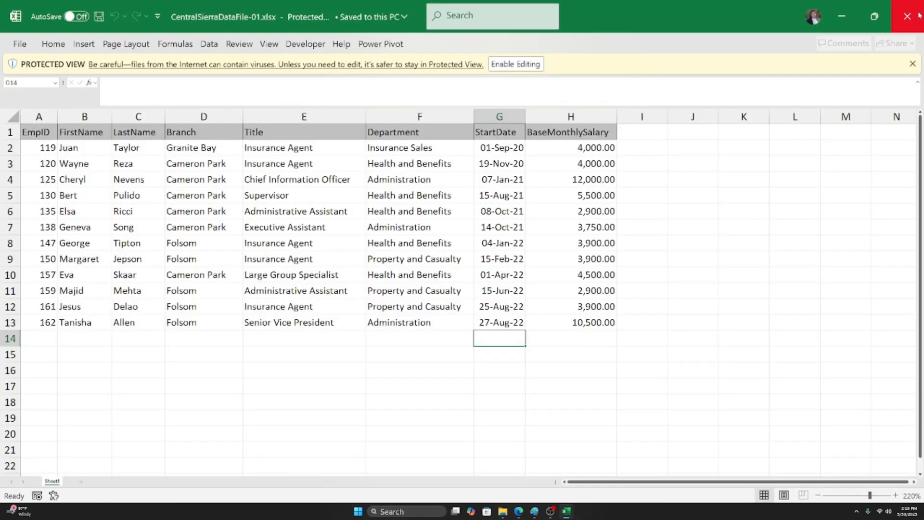
click(906, 18)
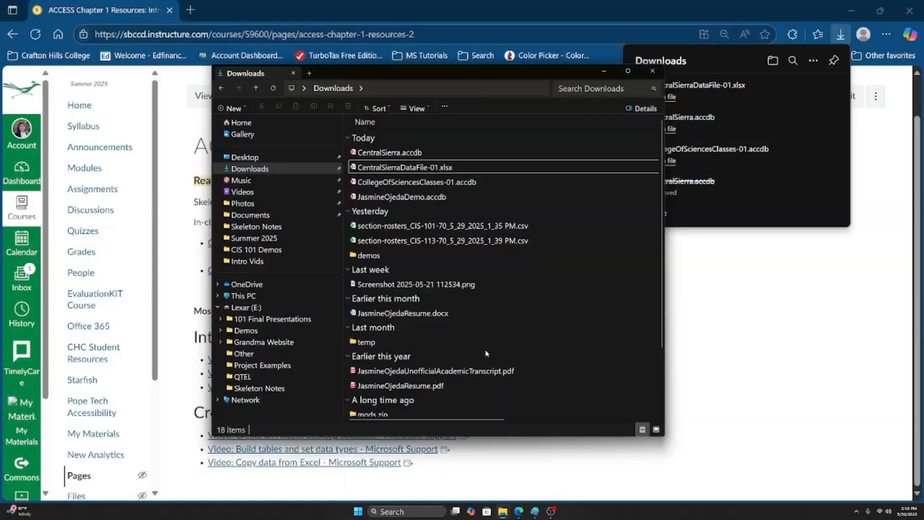
Switch to the ACCESS Chapter 1 Resources page in the browser.
click(587, 3)
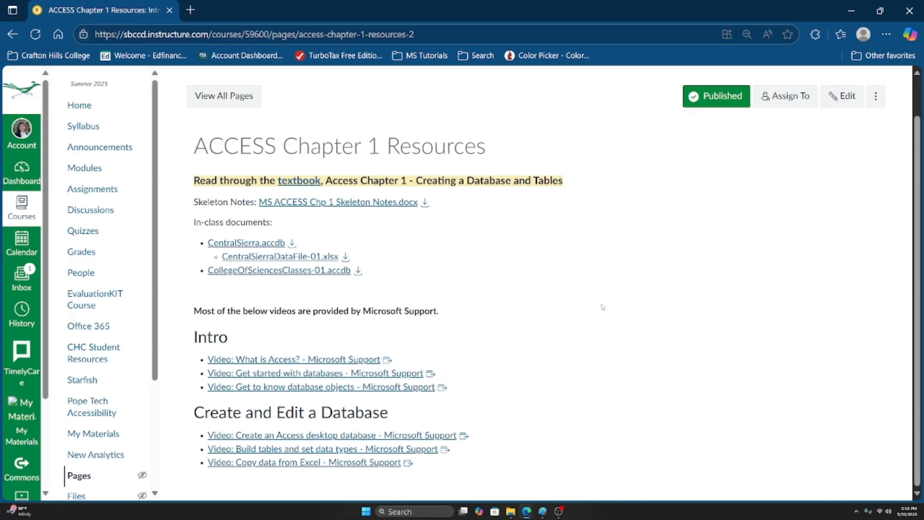
click(559, 514)
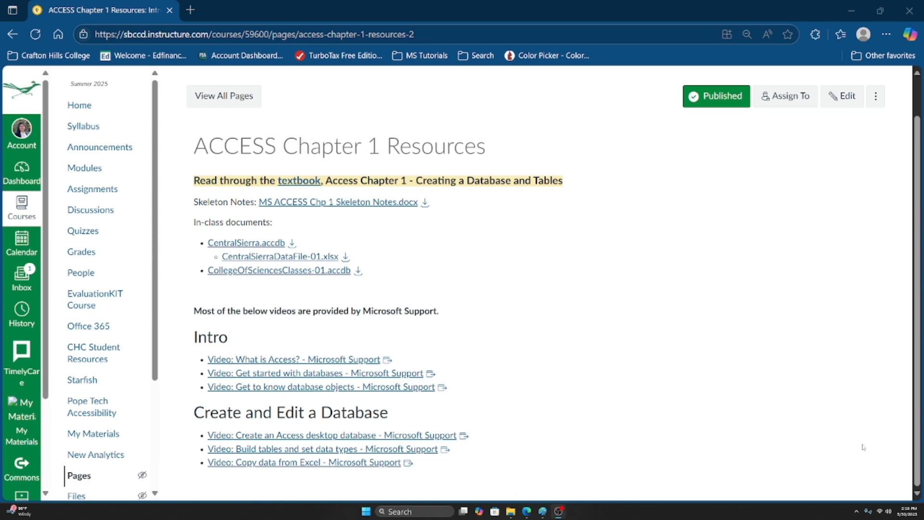